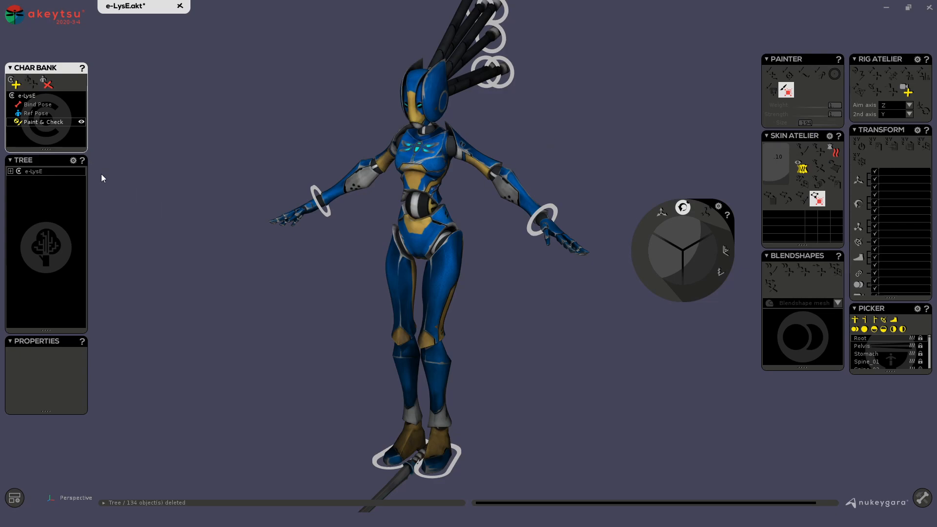
Step: Activate the character's Ref Pose stage and store it as a new animation named "RefPose" in animation mode
{"action": "left_click", "coordinate": [42, 112]}
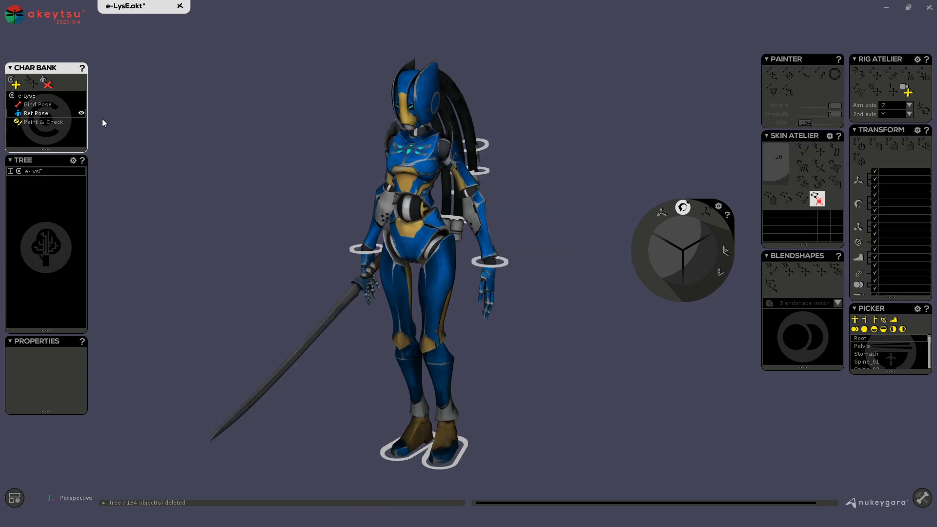
{"action": "key", "text": "Tab"}
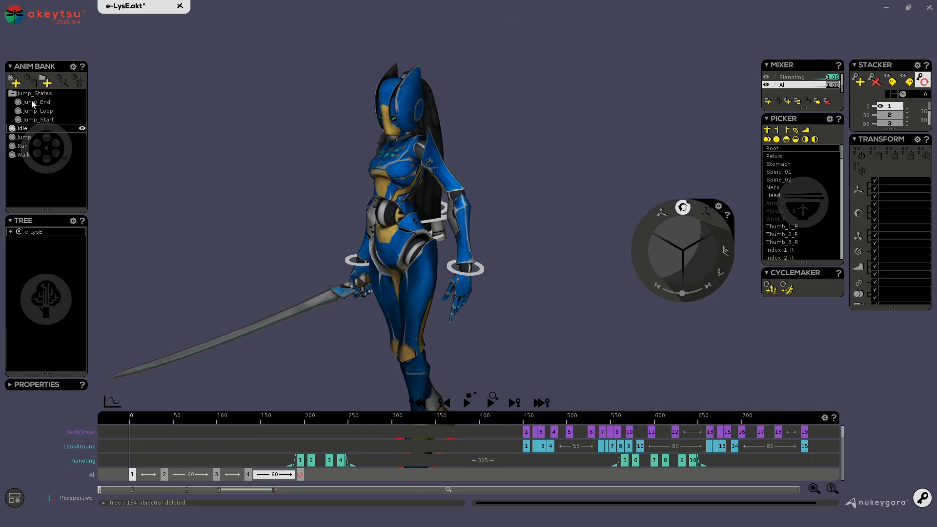
{"action": "left_click", "coordinate": [11, 80]}
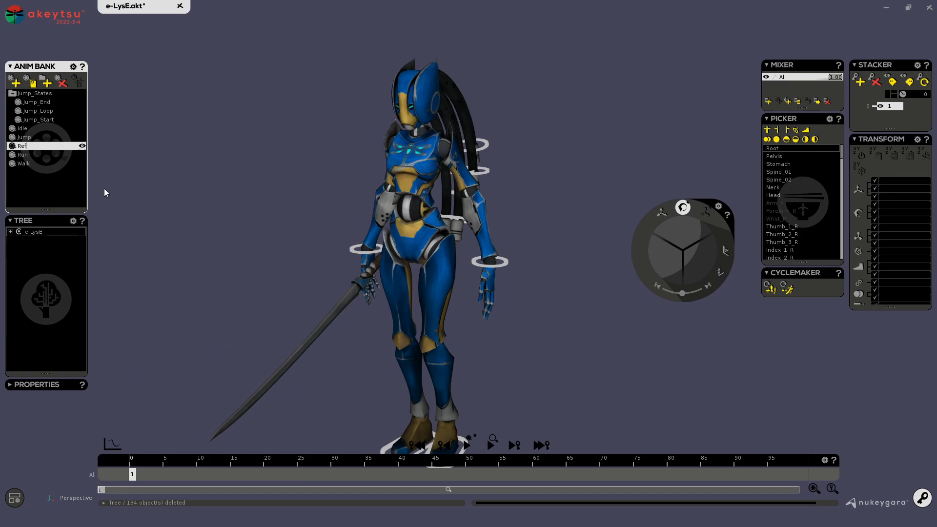
{"action": "type", "text": "Pose"}
{"action": "mouse_move", "coordinate": [356, 137]}
{"action": "left_mouse_down", "text": "alt"}
{"action": "mouse_move", "coordinate": [330, 142]}
{"action": "mouse_move", "coordinate": [329, 127]}
{"action": "left_mouse_up", "text": "alt"}
Step: Back in rig mode, delete the Ref Pose stage and duplicate the e-LysE hierarchy
{"action": "key", "text": "Tab"}
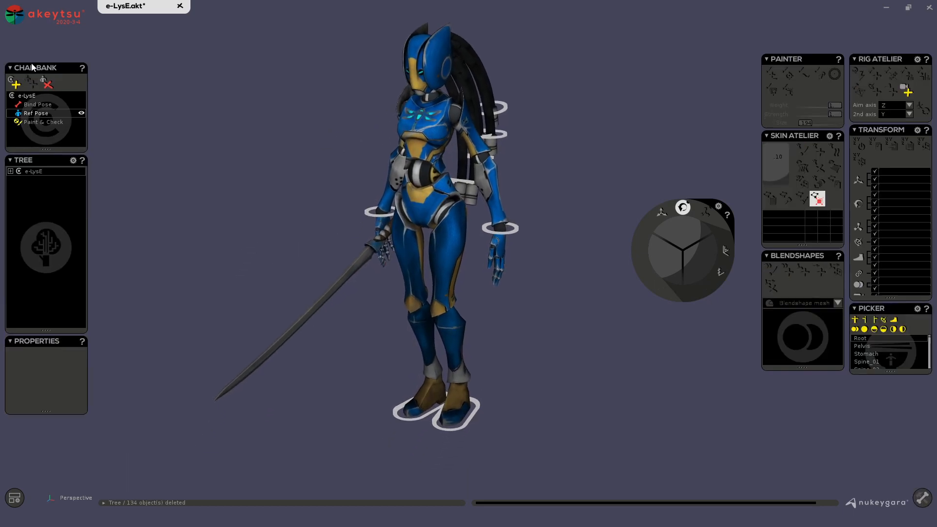
{"action": "left_click", "coordinate": [47, 84]}
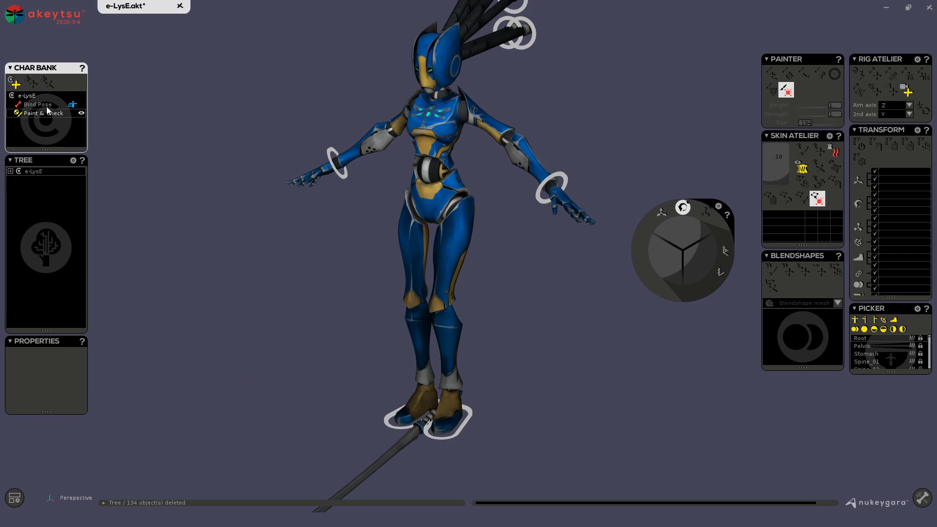
{"action": "left_click", "coordinate": [40, 171]}
{"action": "right_click", "coordinate": [43, 171]}
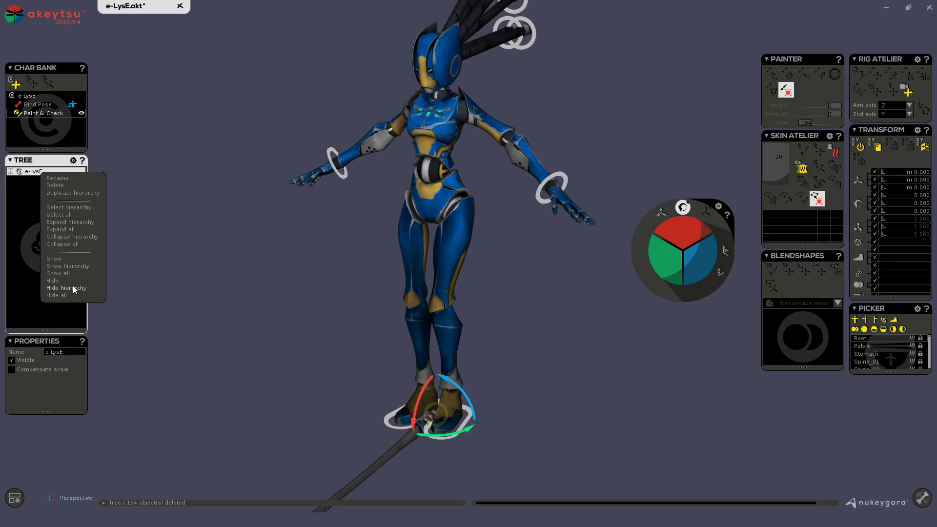
{"action": "left_click", "coordinate": [81, 194]}
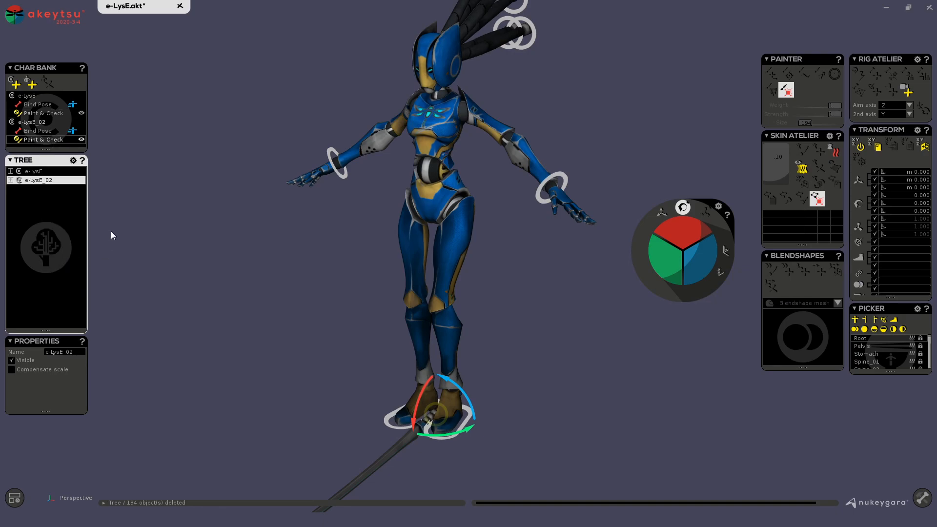
Step: Hide the whole hierarchy of the original e-LysE character
{"action": "left_click", "coordinate": [49, 174]}
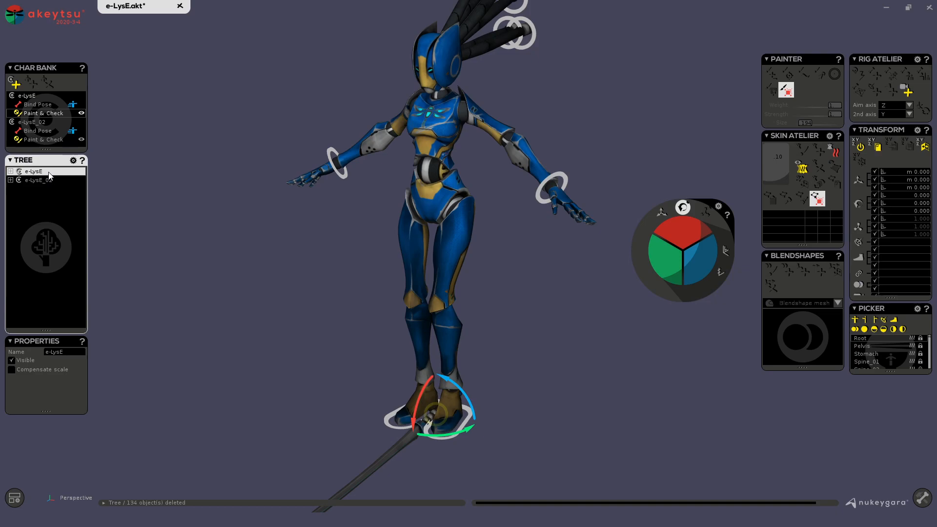
{"action": "right_click", "coordinate": [50, 174]}
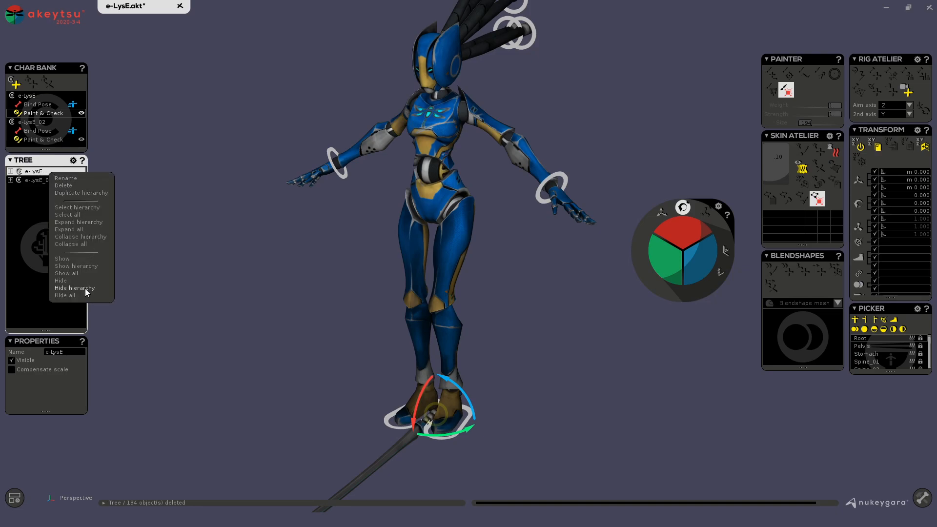
{"action": "left_click", "coordinate": [74, 288]}
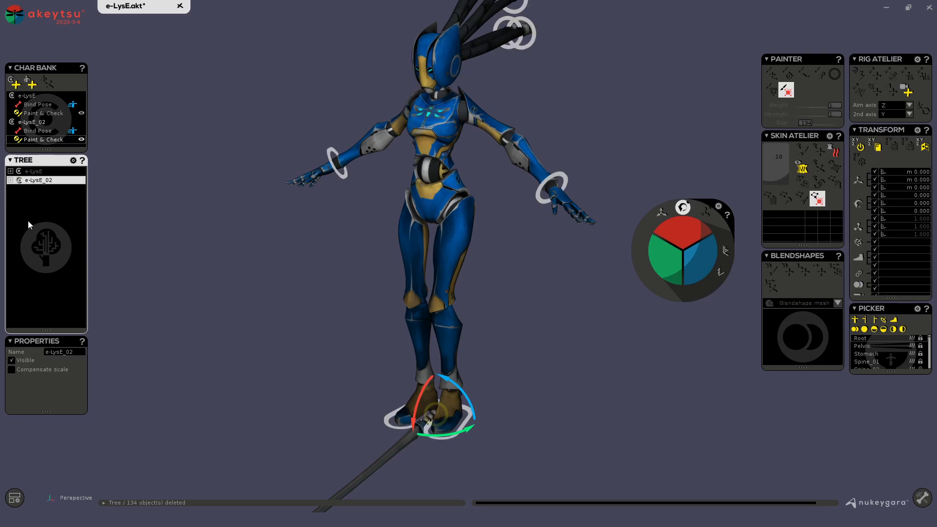
Step: Delete both wrist IK controls and both reverse-foot ball controls from the e-LysE_02 copy
{"action": "left_click", "coordinate": [328, 153]}
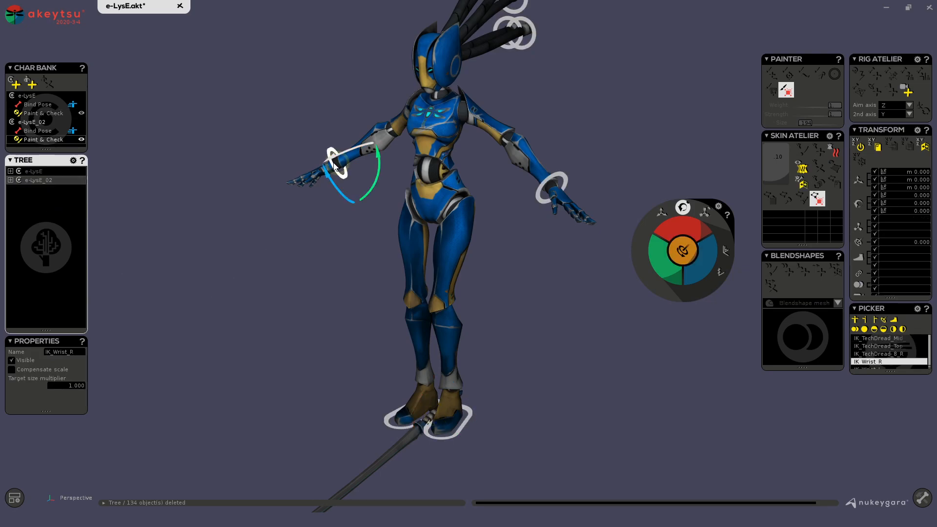
{"action": "left_click", "coordinate": [561, 173], "text": "shift"}
{"action": "left_click_drag", "start_coordinate": [481, 268], "coordinate": [531, 334], "text": "alt"}
{"action": "left_click", "coordinate": [461, 392]}
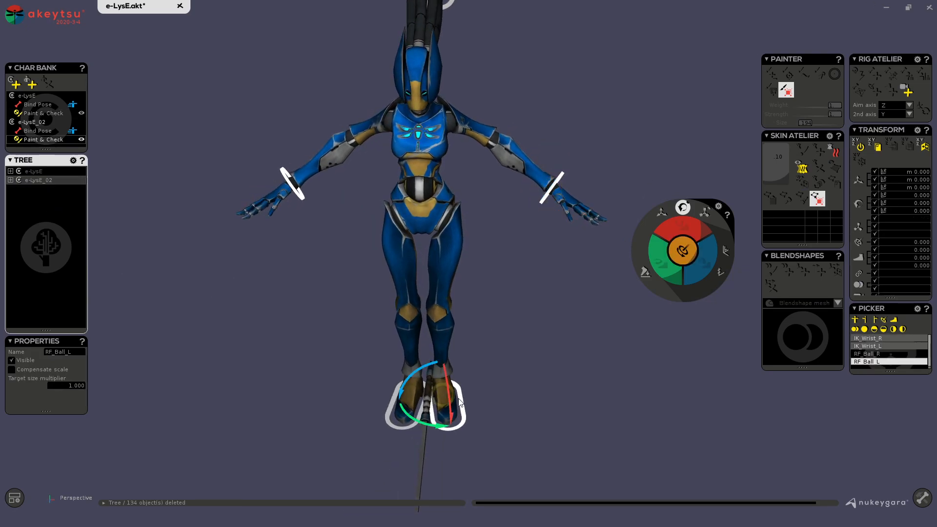
{"action": "left_click", "coordinate": [386, 420]}
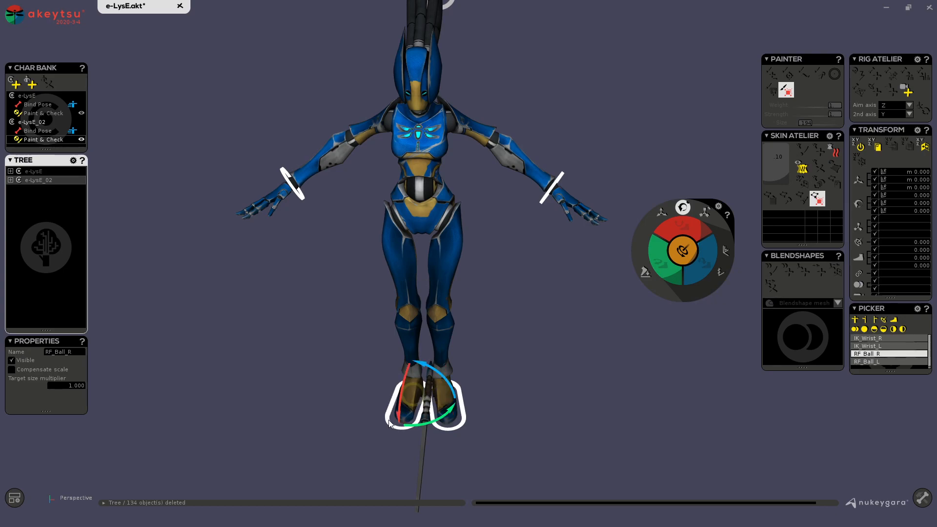
{"action": "key", "text": "Delete"}
Step: Display the skeleton joints and activate the Bind Pose stage of e-LysE_02
{"action": "left_click_drag", "start_coordinate": [448, 170], "coordinate": [509, 98], "text": "alt"}
{"action": "key", "text": "j"}
{"action": "middle_click_drag", "start_coordinate": [545, 109], "coordinate": [539, 197], "text": "alt"}
{"action": "scroll", "coordinate": [486, 194], "scroll_direction": "up", "scroll_amount": 6}
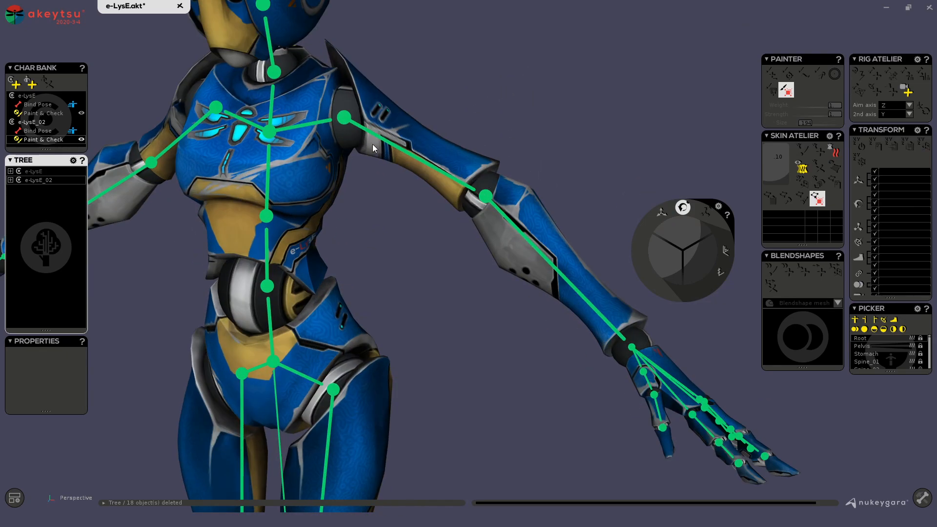
{"action": "left_click_drag", "start_coordinate": [411, 157], "coordinate": [489, 117], "text": "alt"}
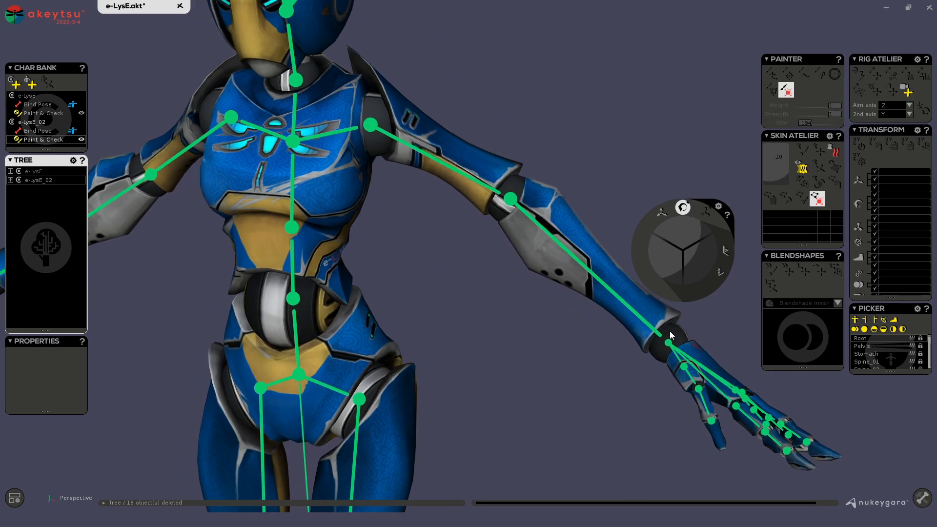
{"action": "right_click_drag", "start_coordinate": [698, 328], "coordinate": [658, 354], "text": "alt"}
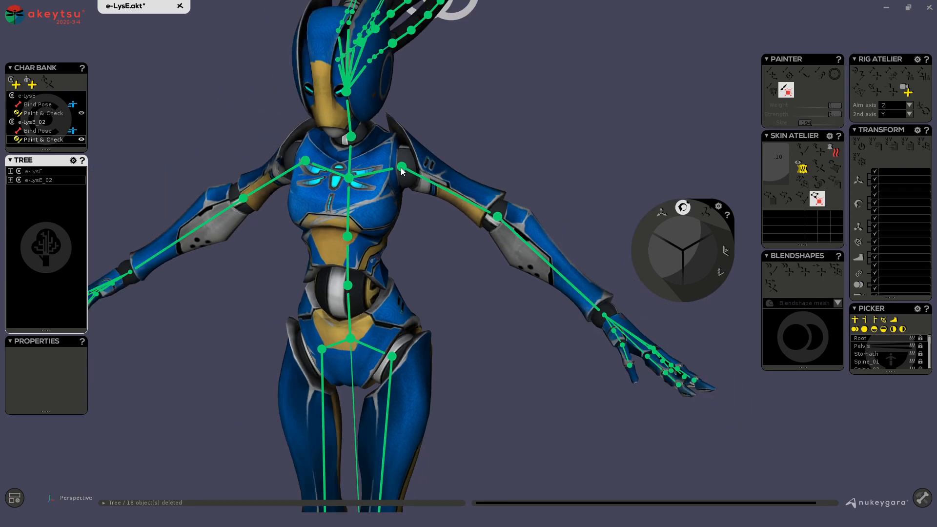
{"action": "left_click", "coordinate": [53, 131]}
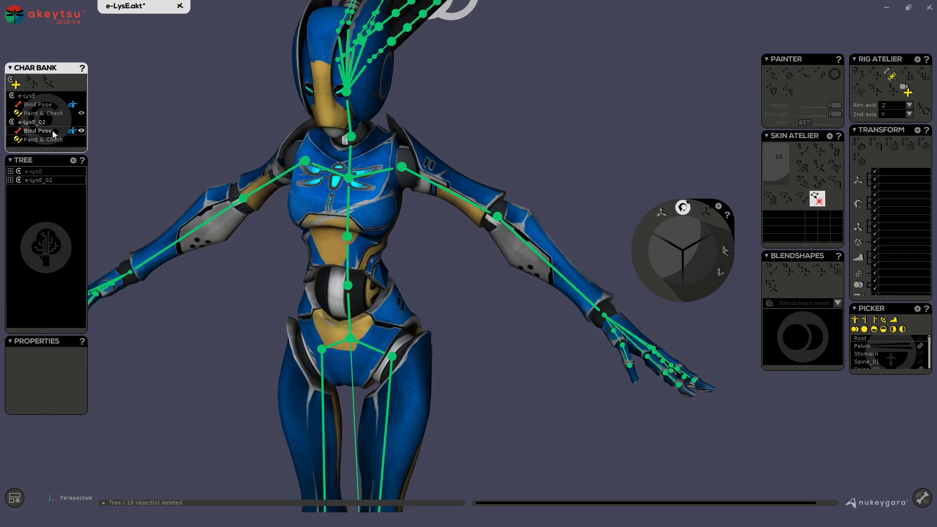
Step: Insert a twist joint in the left upper arm bone and snap it onto the shoulder joint
{"action": "middle_click_drag", "start_coordinate": [517, 182], "coordinate": [473, 213], "text": "alt"}
{"action": "scroll", "coordinate": [473, 213], "scroll_direction": "up", "scroll_amount": 3}
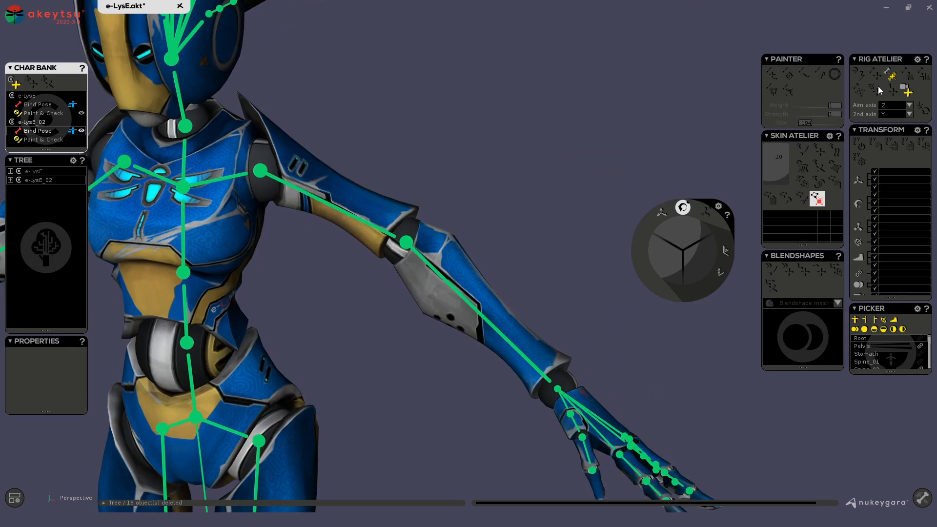
{"action": "left_click", "coordinate": [894, 76]}
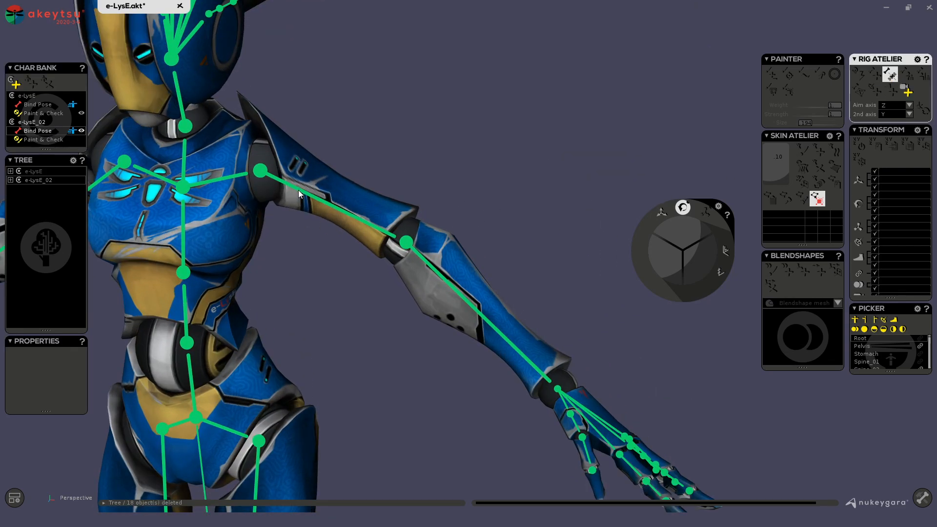
{"action": "left_click_drag", "start_coordinate": [300, 189], "coordinate": [325, 205]}
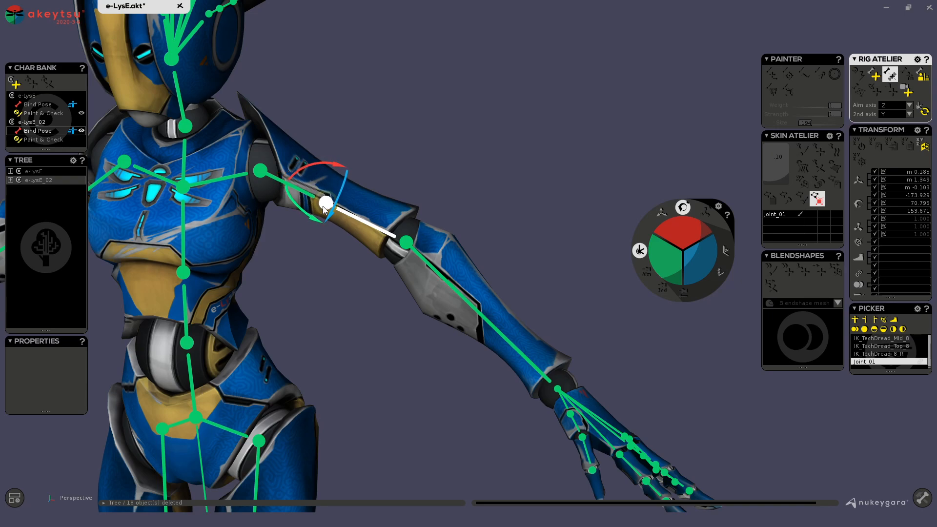
{"action": "left_click_drag", "start_coordinate": [327, 206], "coordinate": [251, 189]}
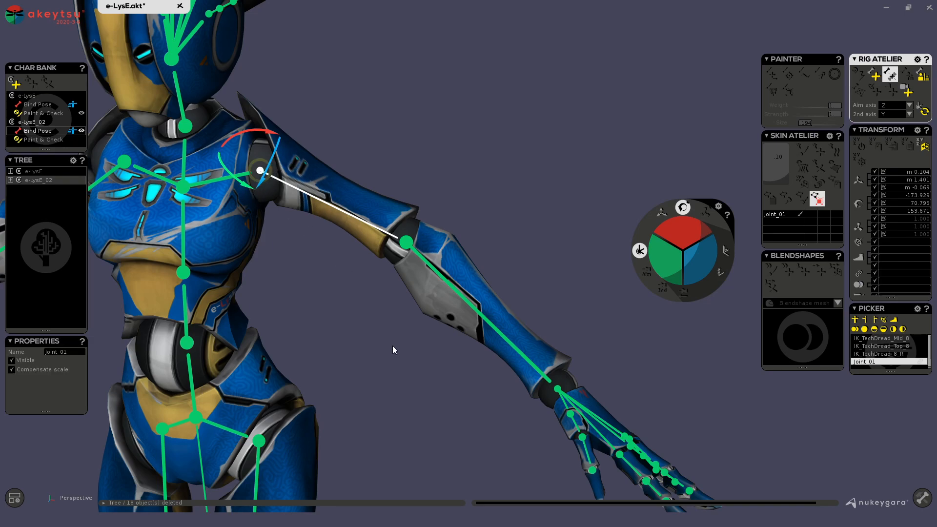
Step: Insert a joint in the left forearm bone and snap it onto the wrist joint
{"action": "scroll", "coordinate": [309, 288], "scroll_direction": "down", "scroll_amount": 4}
{"action": "left_click_drag", "start_coordinate": [309, 287], "coordinate": [338, 295], "text": "alt"}
{"action": "scroll", "coordinate": [308, 293], "scroll_direction": "up", "scroll_amount": 4}
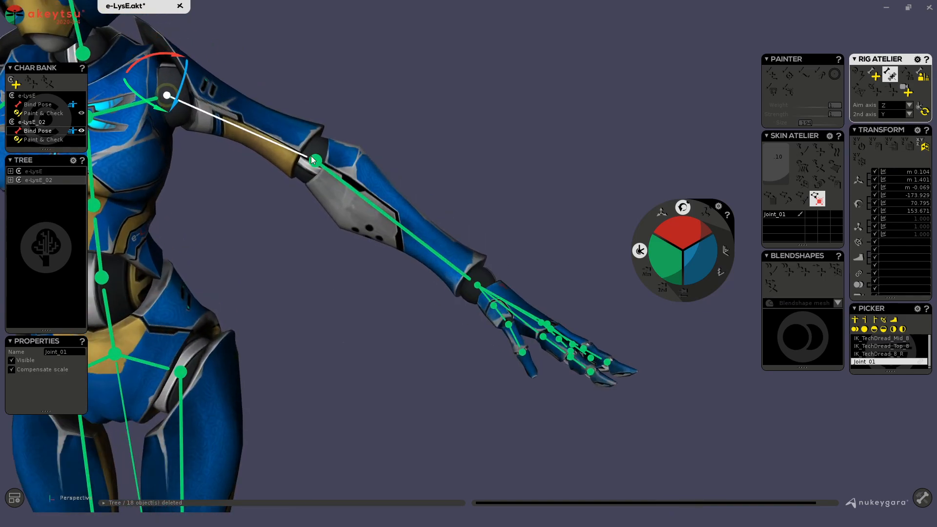
{"action": "left_click_drag", "start_coordinate": [341, 179], "coordinate": [481, 280]}
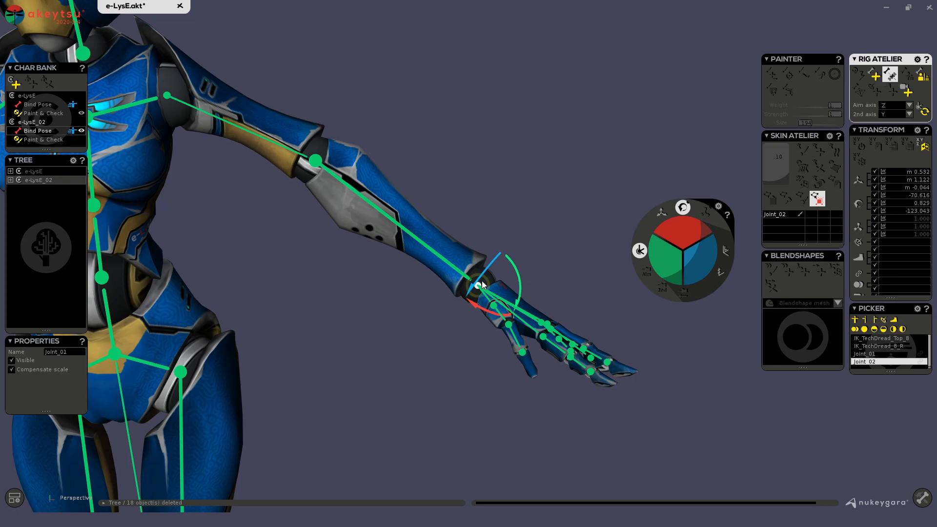
{"action": "scroll", "coordinate": [482, 280], "scroll_direction": "down", "scroll_amount": 3}
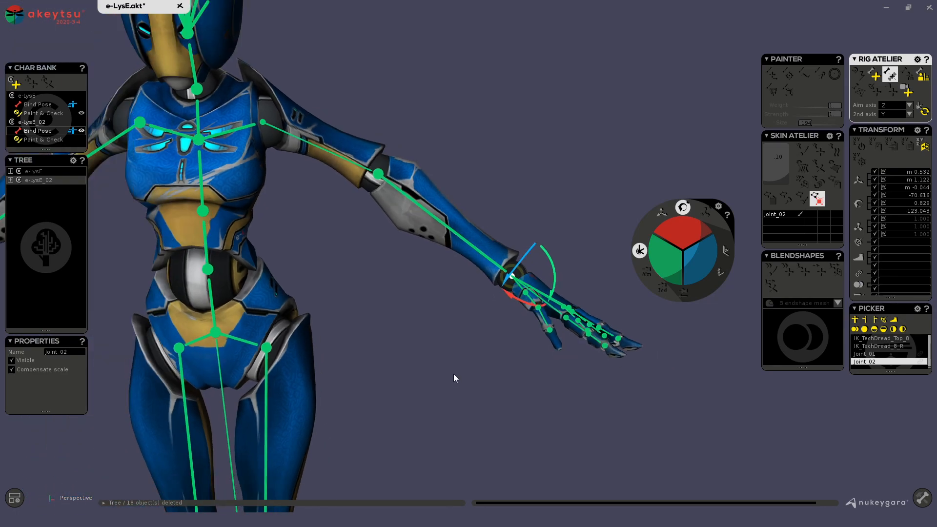
{"action": "key", "text": "Escape"}
Step: Examine the left arm's joint chain by selecting the Wrist_L, ForeArm_L and Arm_L joints
{"action": "left_click", "coordinate": [534, 288]}
{"action": "left_click", "coordinate": [390, 165]}
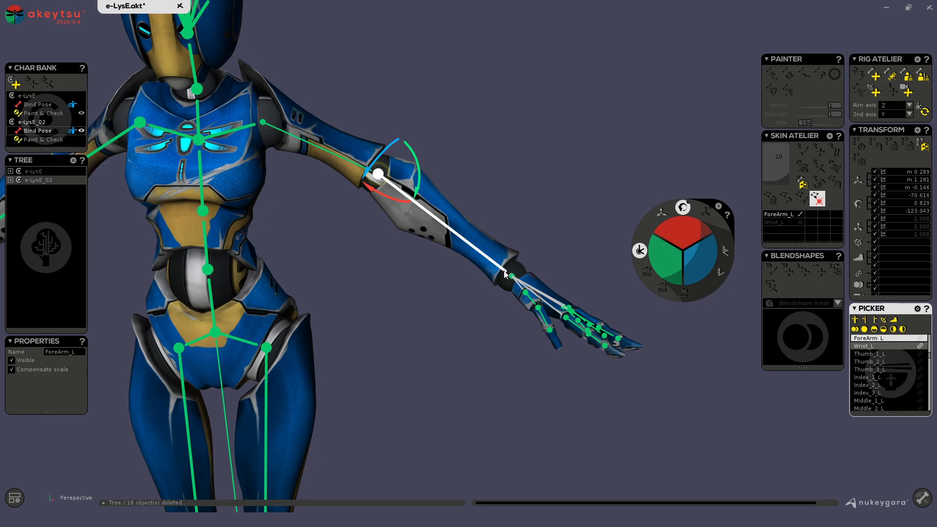
{"action": "left_click", "coordinate": [533, 284]}
{"action": "left_click_drag", "start_coordinate": [530, 306], "coordinate": [549, 290]}
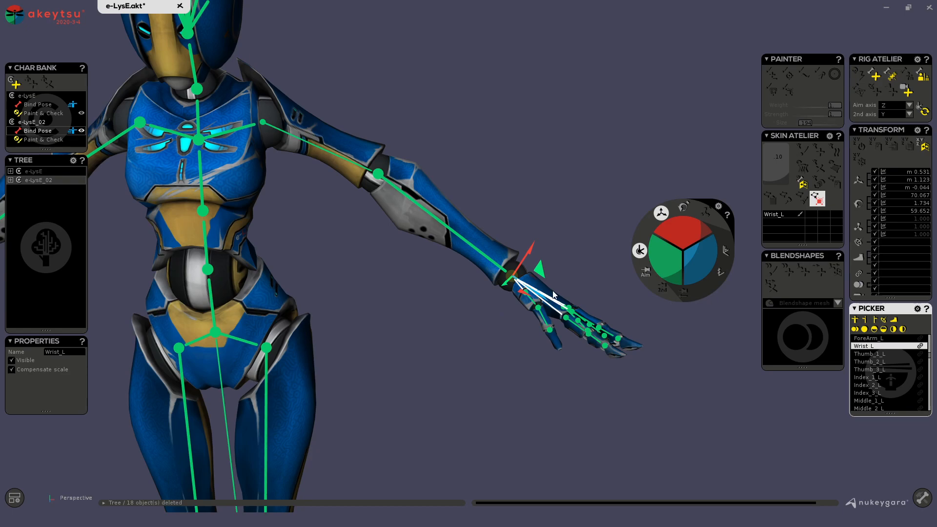
{"action": "left_click_drag", "start_coordinate": [572, 252], "coordinate": [565, 266], "text": "alt"}
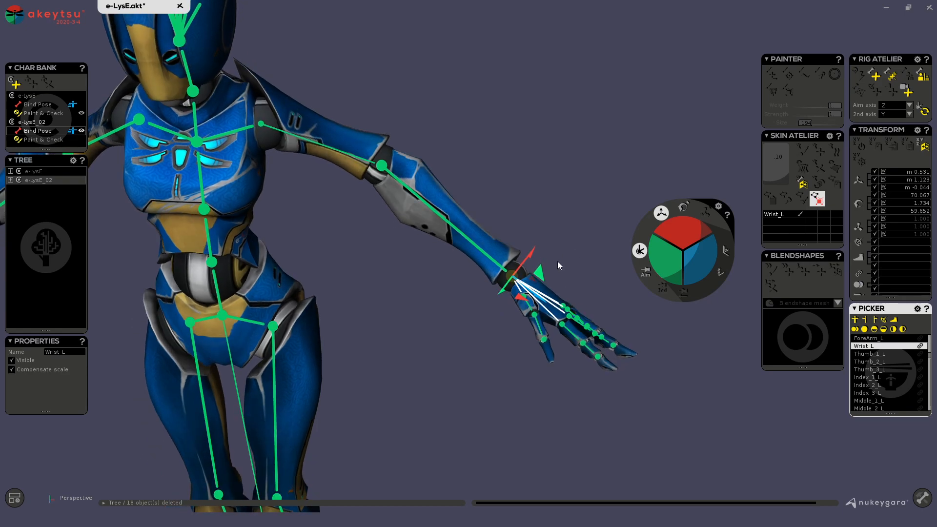
{"action": "left_click", "coordinate": [413, 169]}
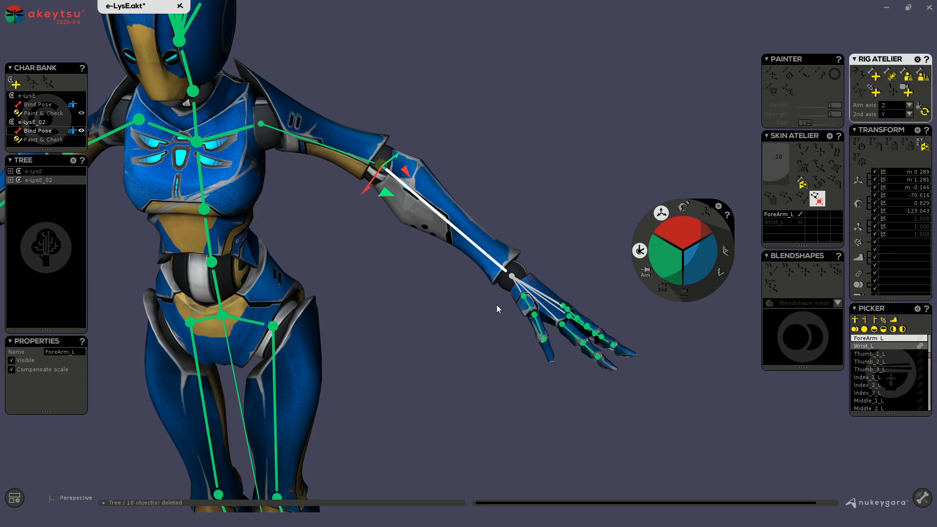
{"action": "scroll", "coordinate": [488, 312], "scroll_direction": "up", "scroll_amount": 3}
{"action": "left_click", "coordinate": [576, 337]}
{"action": "left_click_drag", "start_coordinate": [510, 385], "coordinate": [551, 368], "text": "alt"}
{"action": "key", "text": "ctrl+z"}
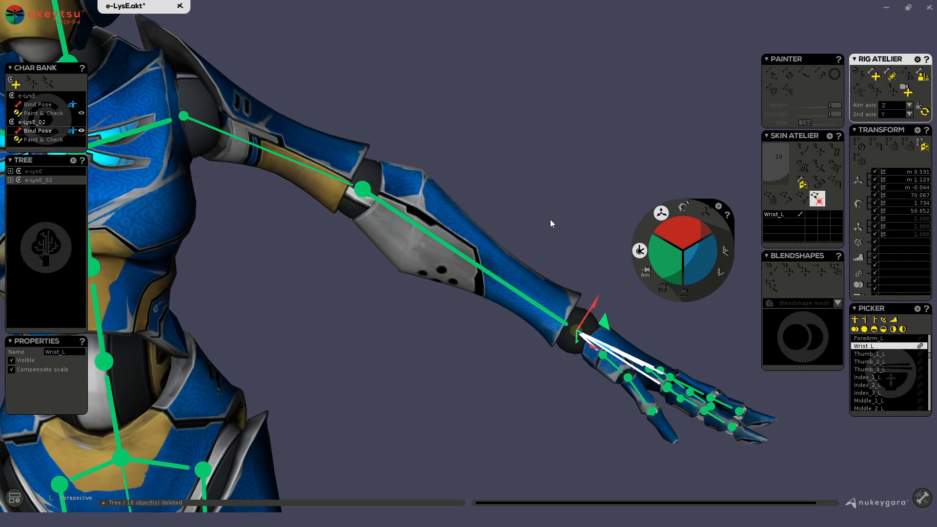
{"action": "left_click_drag", "start_coordinate": [578, 244], "coordinate": [413, 165], "text": "alt"}
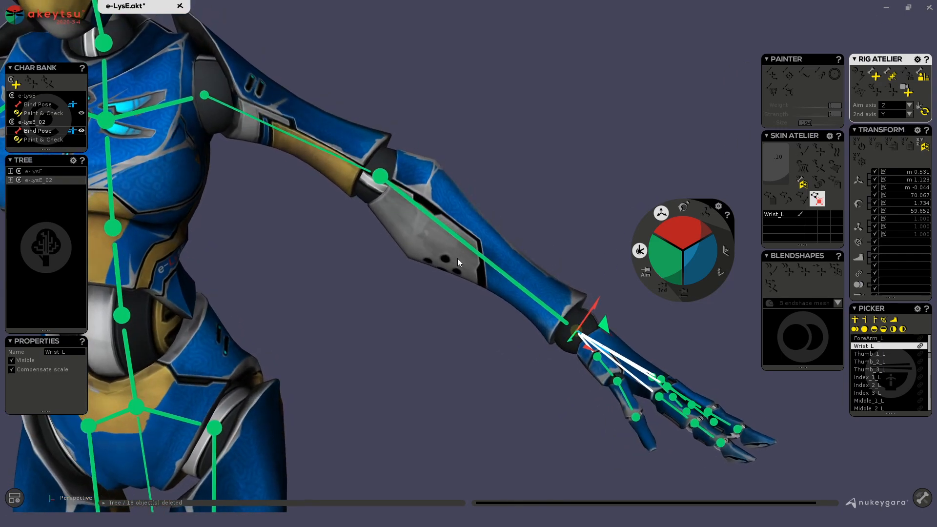
{"action": "left_click", "coordinate": [412, 165]}
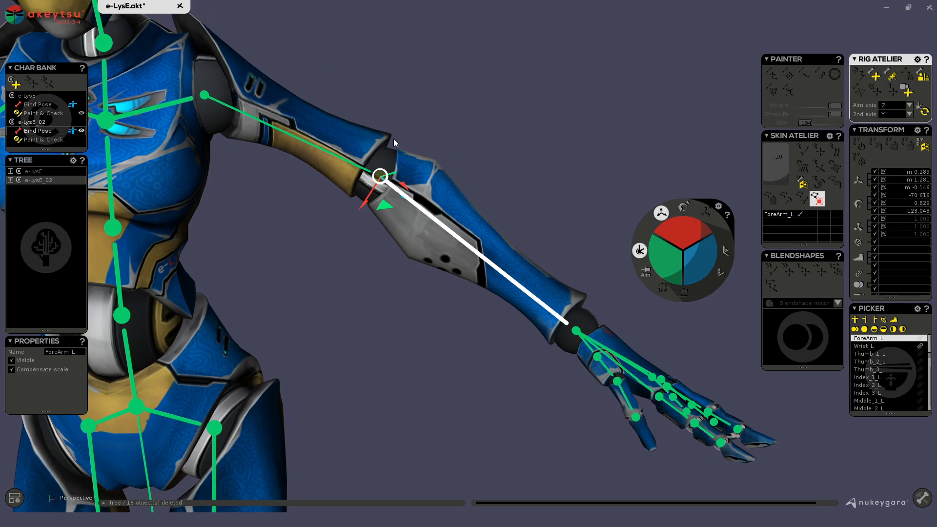
{"action": "left_click_drag", "start_coordinate": [459, 114], "coordinate": [440, 169], "text": "alt"}
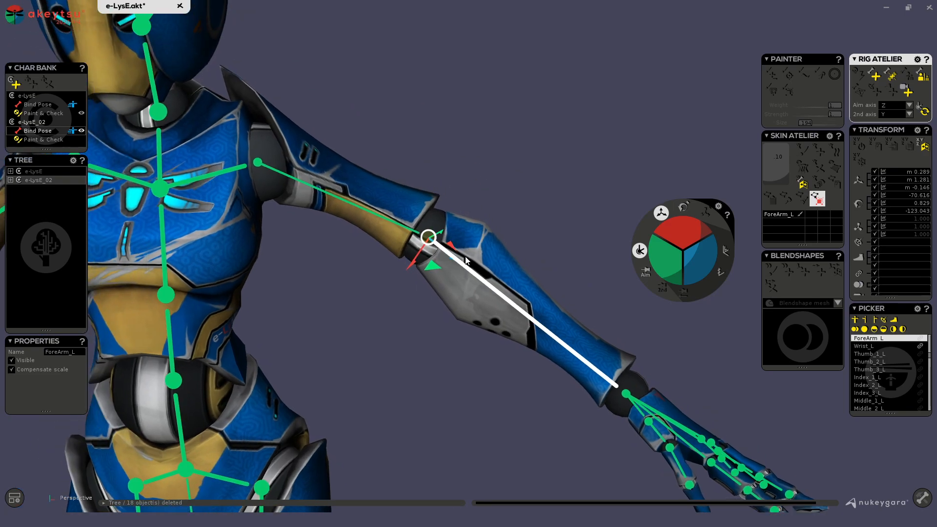
{"action": "left_click", "coordinate": [298, 151]}
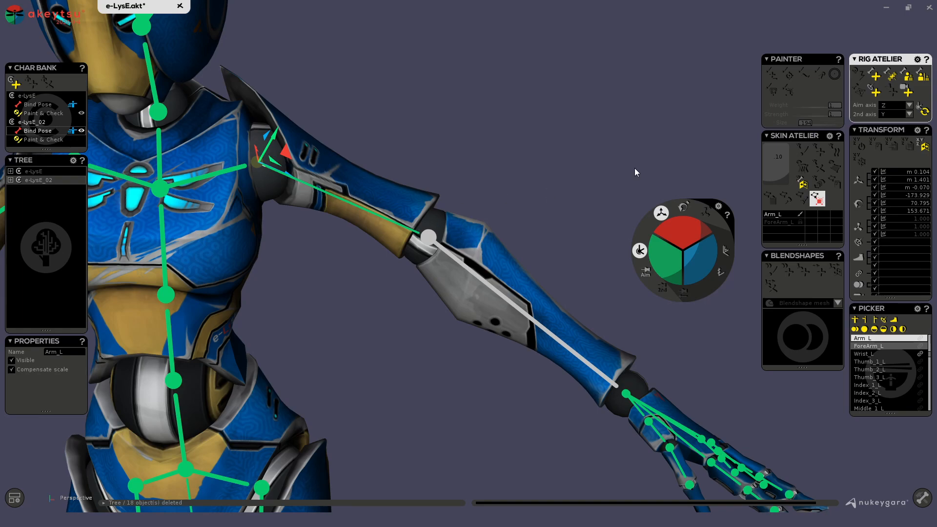
Step: Insert a joint in the left thigh bone and snap it onto the hip joint
{"action": "scroll", "coordinate": [356, 220], "scroll_direction": "down", "scroll_amount": 2}
{"action": "left_click_drag", "start_coordinate": [356, 221], "coordinate": [437, 151], "text": "alt"}
{"action": "middle_click_drag", "start_coordinate": [357, 291], "coordinate": [422, 146], "text": "alt"}
{"action": "scroll", "coordinate": [449, 260], "scroll_direction": "down", "scroll_amount": 2}
{"action": "left_click_drag", "start_coordinate": [450, 259], "coordinate": [323, 322], "text": "alt"}
{"action": "middle_click_drag", "start_coordinate": [323, 322], "coordinate": [370, 261], "text": "alt"}
{"action": "scroll", "coordinate": [388, 259], "scroll_direction": "up", "scroll_amount": 2}
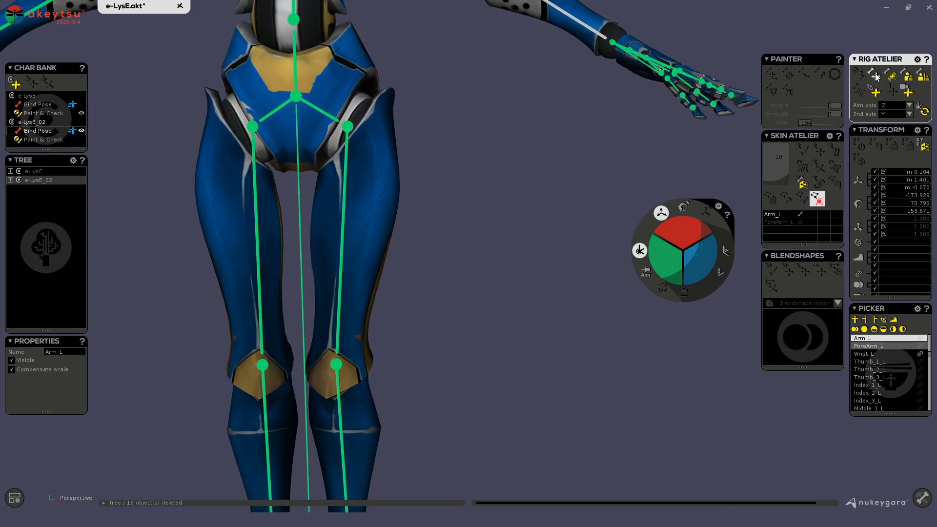
{"action": "left_click", "coordinate": [890, 75]}
{"action": "left_click_drag", "start_coordinate": [341, 239], "coordinate": [348, 127]}
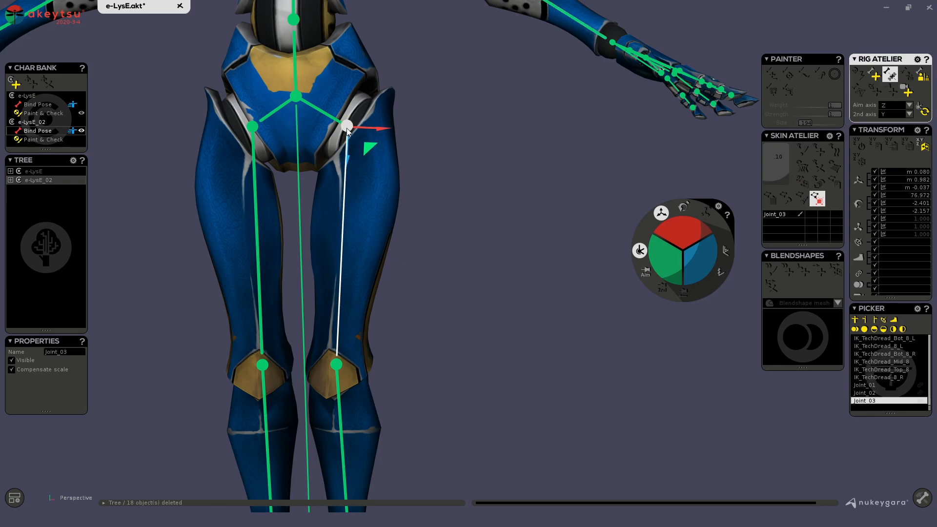
Step: Insert a joint in the left calf bone and snap it onto the ankle joint
{"action": "middle_click_drag", "start_coordinate": [377, 394], "coordinate": [454, 233]}
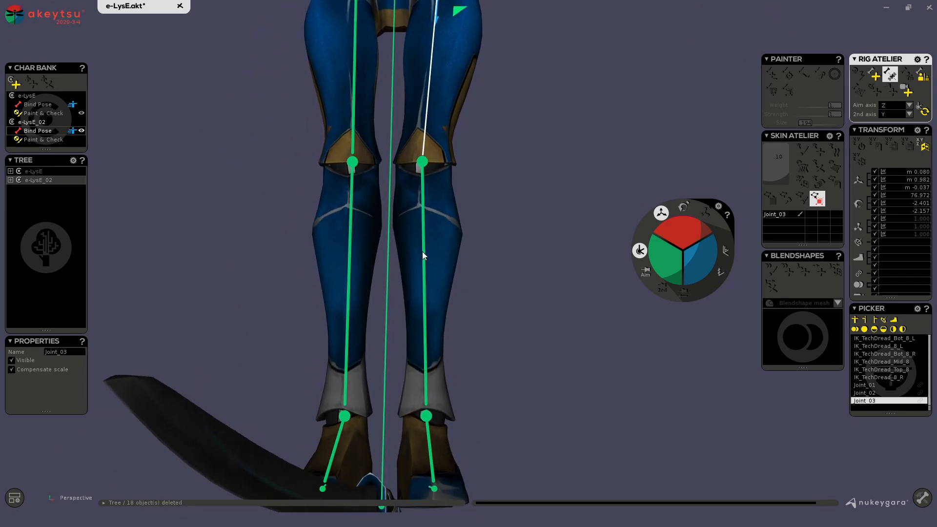
{"action": "left_click_drag", "start_coordinate": [424, 246], "coordinate": [429, 412]}
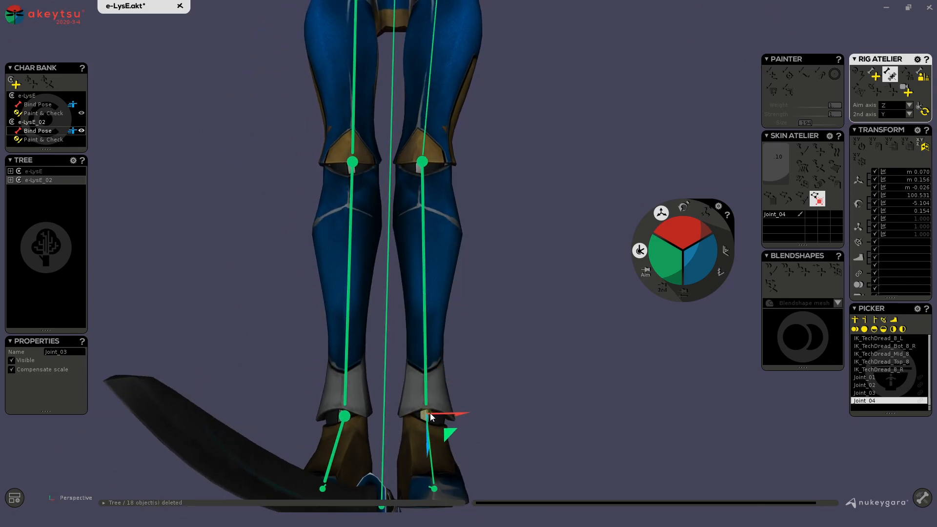
{"action": "right_click_drag", "start_coordinate": [512, 410], "coordinate": [564, 435]}
{"action": "right_click_drag", "start_coordinate": [516, 400], "coordinate": [435, 456]}
Step: Examine the left leg's joint chain by selecting the Ankle_L, Calf_L and Thigh_L joints
{"action": "left_click", "coordinate": [425, 449]}
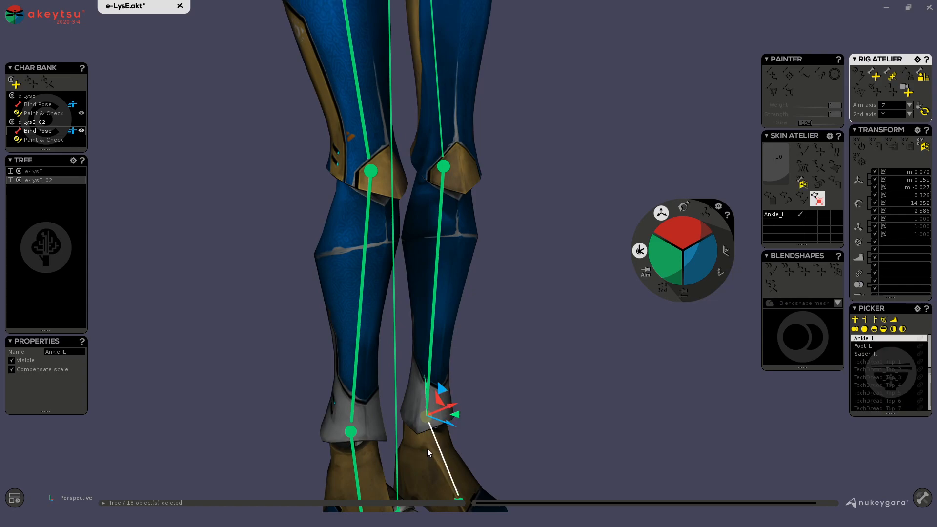
{"action": "left_click", "coordinate": [447, 190]}
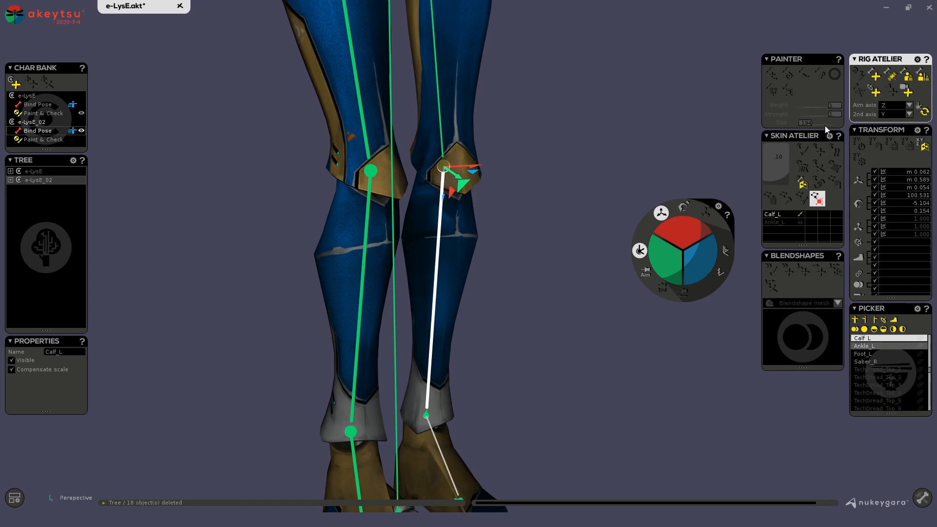
{"action": "middle_click_drag", "start_coordinate": [670, 100], "coordinate": [656, 137]}
{"action": "scroll", "coordinate": [655, 137], "scroll_direction": "down", "scroll_amount": 2}
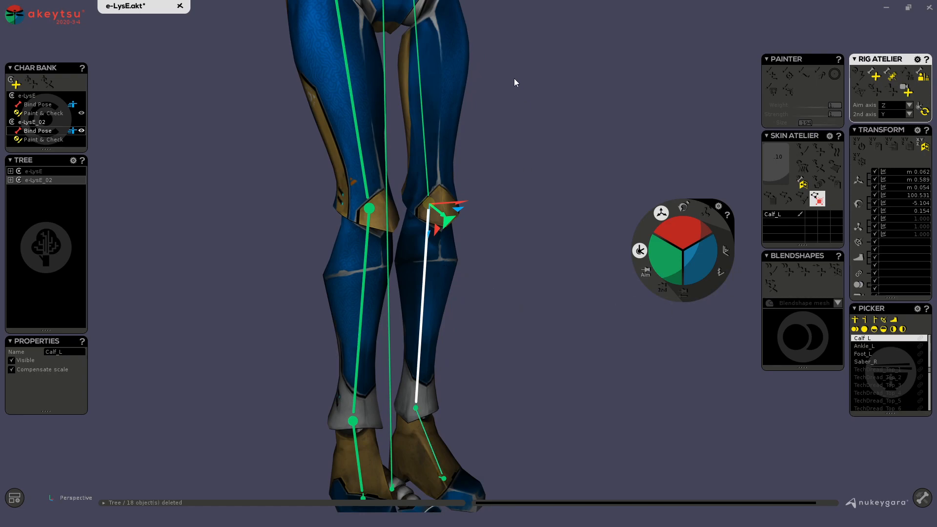
{"action": "middle_click_drag", "start_coordinate": [512, 80], "coordinate": [443, 142]}
{"action": "left_click", "coordinate": [444, 142]}
{"action": "right_click_drag", "start_coordinate": [500, 271], "coordinate": [835, 356]}
Step: Rename Joint_01 as Arm_Twist_L and Joint_02 as Forearm_Twist_L
{"action": "scroll", "coordinate": [866, 352], "scroll_direction": "down", "scroll_amount": 10}
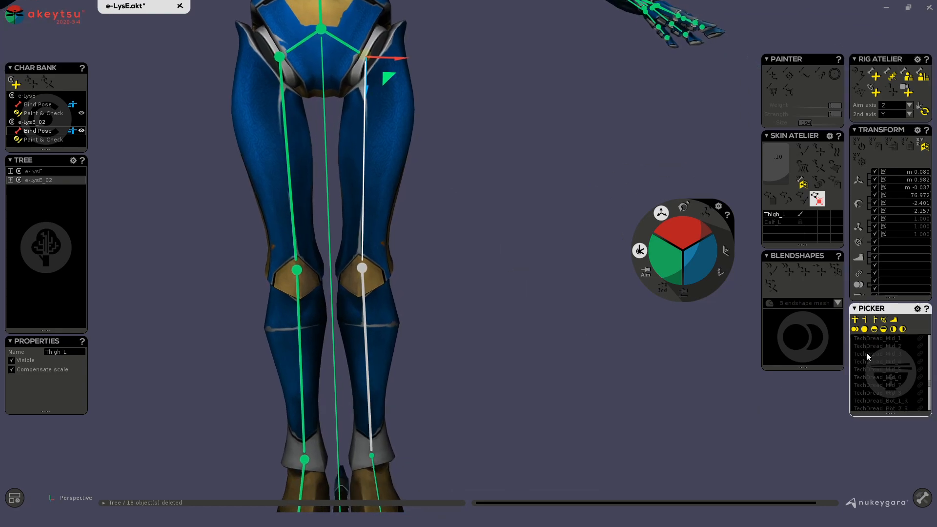
{"action": "left_click", "coordinate": [868, 377]}
{"action": "middle_click_drag", "start_coordinate": [528, 92], "coordinate": [453, 322]}
{"action": "scroll", "coordinate": [373, 200], "scroll_direction": "up", "scroll_amount": 3}
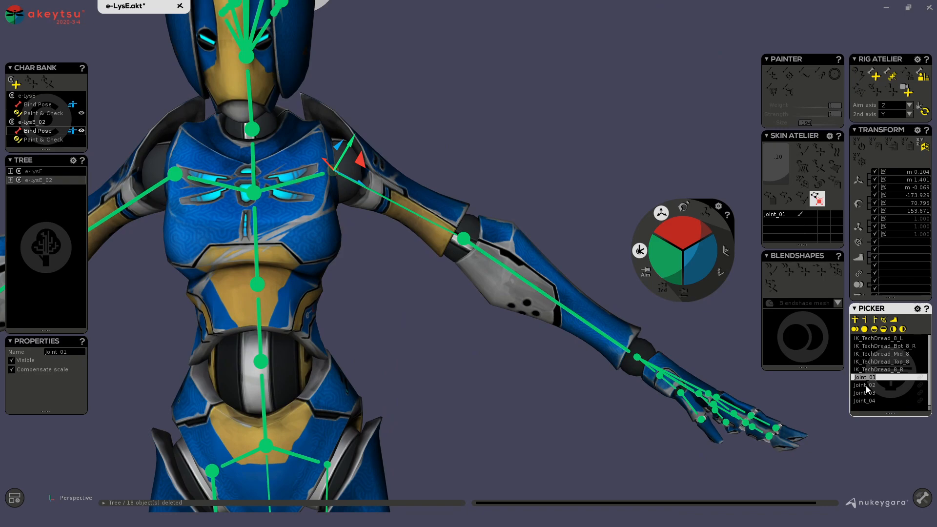
{"action": "type", "text": "Arm_ Twis"}
{"action": "left_click", "coordinate": [864, 385]}
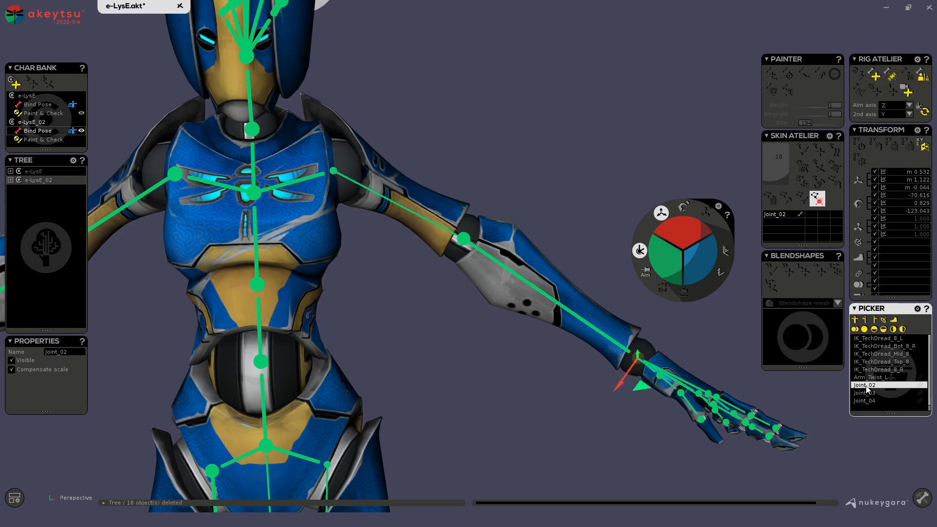
{"action": "double_click", "coordinate": [866, 386]}
{"action": "type", "text": "Forearm_Twist_L"}
Step: Rename Joint_03 as Thigh_Twist_L and Joint_04 as Calf_Twist_L
{"action": "left_click", "coordinate": [867, 393]}
{"action": "middle_click_drag", "start_coordinate": [503, 405], "coordinate": [501, 130]}
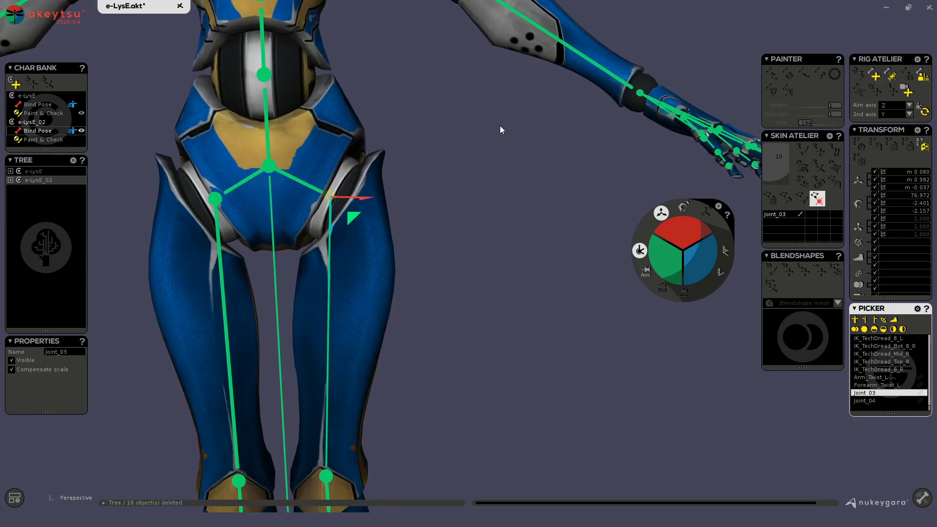
{"action": "left_click_drag", "start_coordinate": [876, 394], "coordinate": [903, 436]}
{"action": "type", "text": "Thigh_Twist_L"}
{"action": "key", "text": "Tab"}
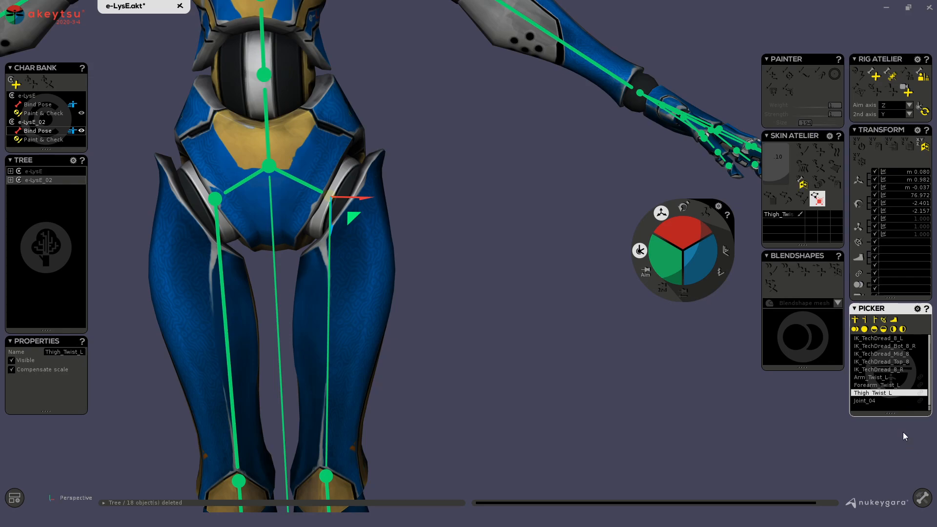
{"action": "type", "text": "Calf"}
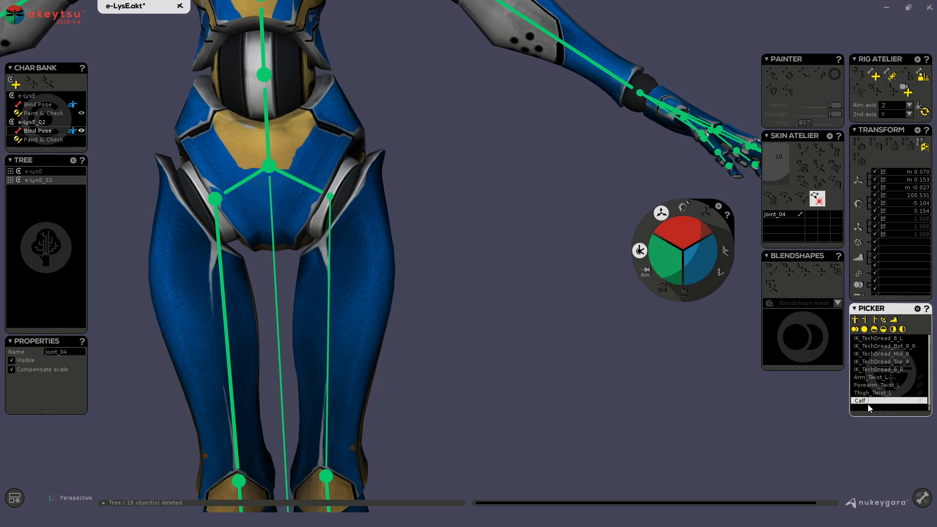
{"action": "type", "text": "_L"}
{"action": "key", "text": "Return"}
Step: Select Arm_Twist_L with the vertices of the left shoulder ball and centre the joint on those vertices
{"action": "scroll", "coordinate": [560, 308], "scroll_direction": "down", "scroll_amount": 5}
{"action": "left_click_drag", "start_coordinate": [560, 308], "coordinate": [483, 233], "text": "alt"}
{"action": "middle_click_drag", "start_coordinate": [483, 232], "coordinate": [408, 258], "text": "alt"}
{"action": "scroll", "coordinate": [408, 258], "scroll_direction": "up", "scroll_amount": 4}
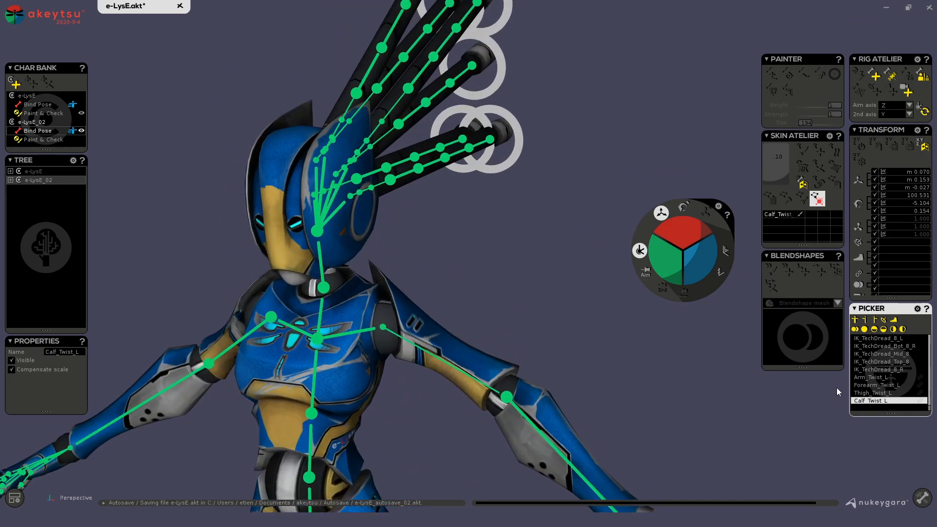
{"action": "left_click", "coordinate": [871, 378]}
{"action": "left_click_drag", "start_coordinate": [439, 268], "coordinate": [420, 435], "text": "alt"}
{"action": "scroll", "coordinate": [404, 373], "scroll_direction": "up", "scroll_amount": 3}
{"action": "scroll", "coordinate": [397, 398], "scroll_direction": "up", "scroll_amount": 4}
{"action": "middle_click_drag", "start_coordinate": [419, 435], "coordinate": [371, 361], "text": "alt"}
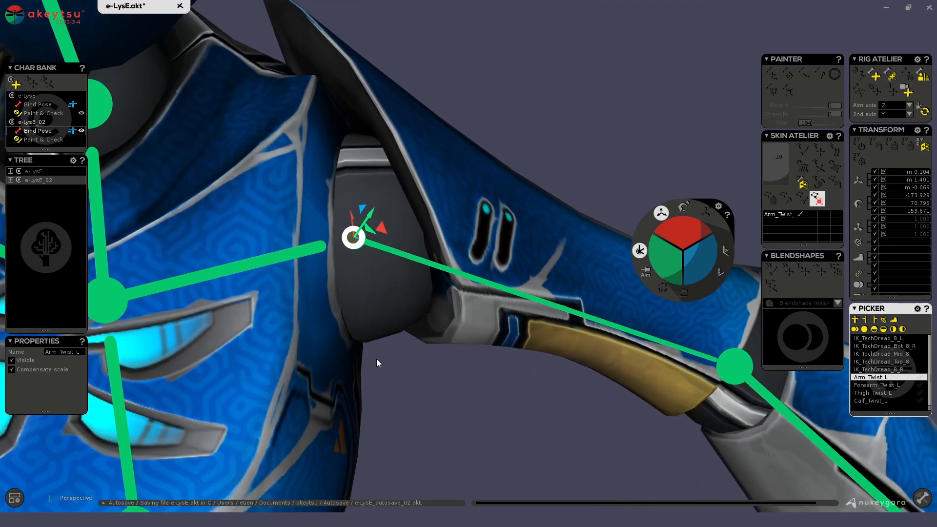
{"action": "left_click_drag", "start_coordinate": [377, 362], "coordinate": [340, 213], "text": "alt"}
{"action": "key", "text": "ctrl+a"}
{"action": "mouse_move", "coordinate": [390, 347]}
{"action": "left_mouse_down", "text": "alt"}
{"action": "mouse_move", "coordinate": [370, 357]}
{"action": "mouse_move", "coordinate": [391, 348]}
{"action": "left_mouse_up", "text": "alt"}
{"action": "left_click", "coordinate": [386, 350]}
{"action": "key", "text": "ctrl+a"}
{"action": "right_click_drag", "start_coordinate": [409, 345], "coordinate": [399, 368], "text": "alt"}
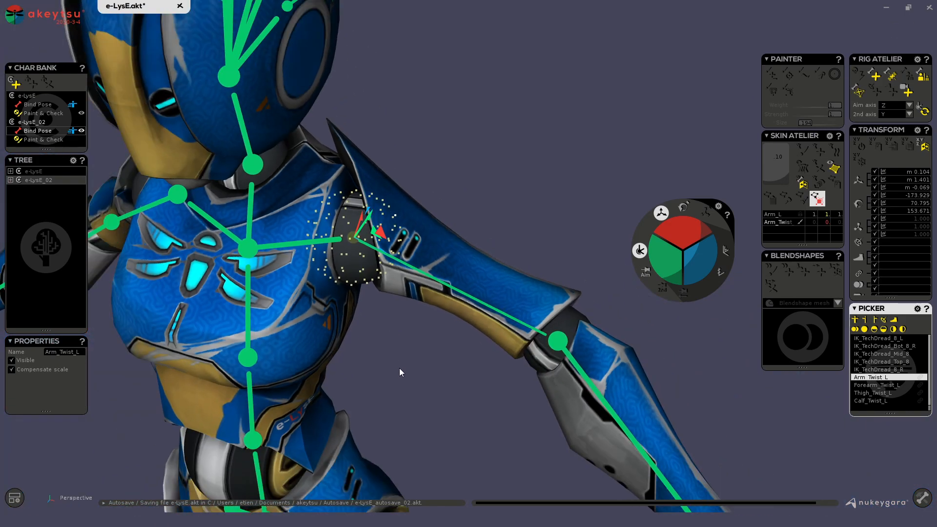
{"action": "left_click_drag", "start_coordinate": [399, 368], "coordinate": [421, 221], "text": "alt"}
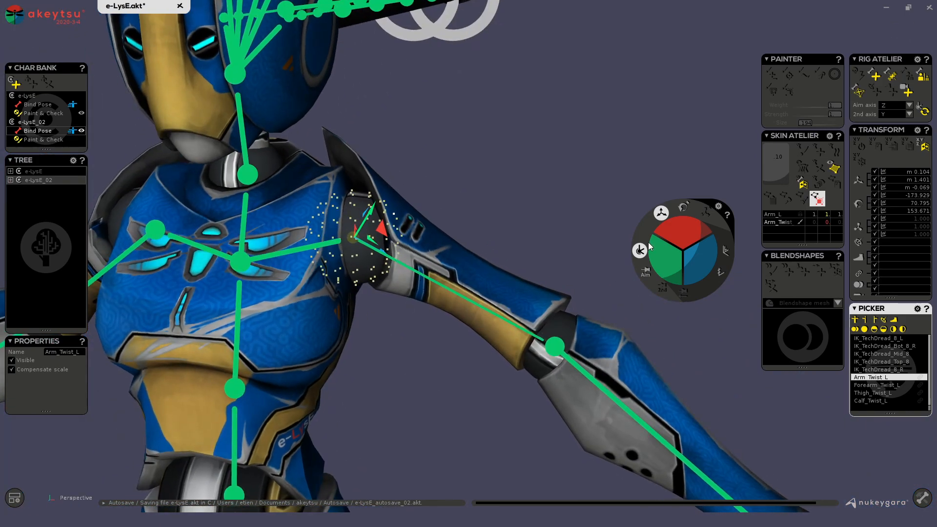
{"action": "left_click", "coordinate": [858, 93]}
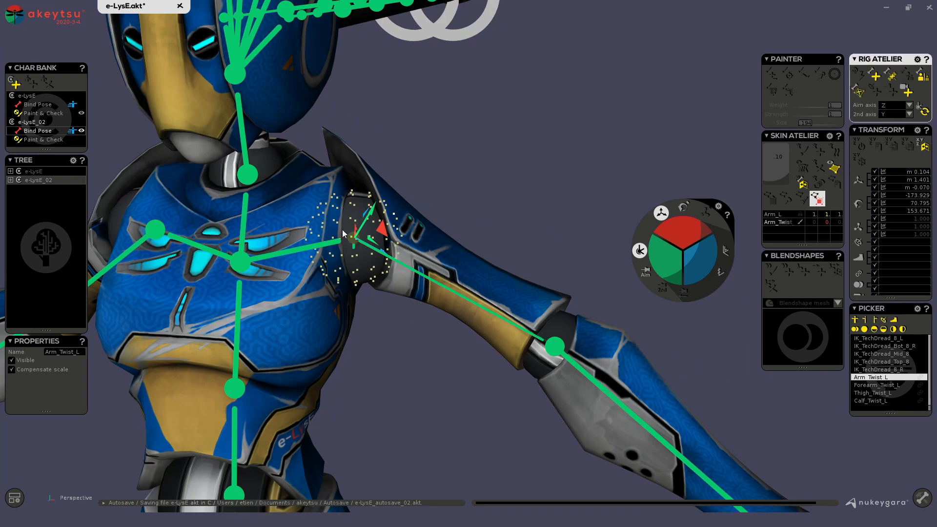
Step: Select Forearm_Twist_L with the vertices of the left wrist ball and centre the joint on those vertices
{"action": "left_click_drag", "start_coordinate": [397, 356], "coordinate": [362, 218], "text": "alt"}
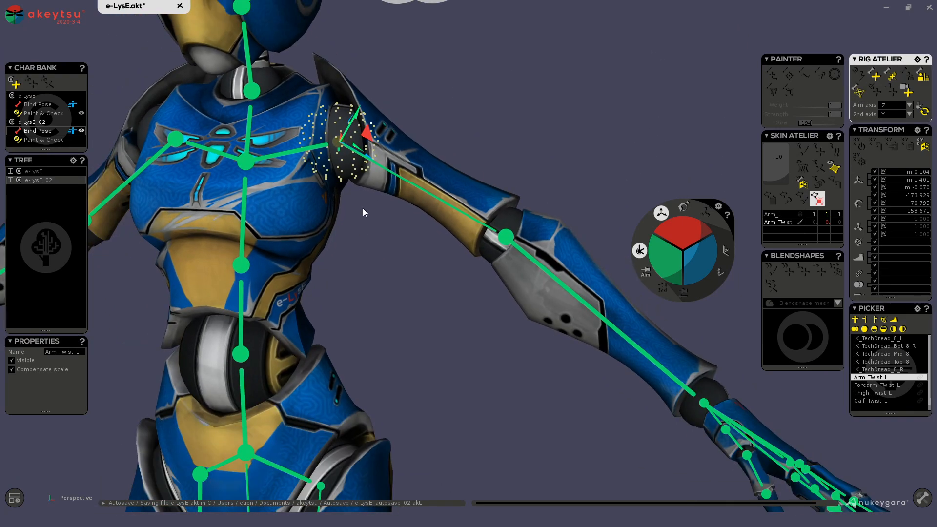
{"action": "middle_click_drag", "start_coordinate": [552, 341], "coordinate": [264, 147], "text": "alt"}
{"action": "right_click_drag", "start_coordinate": [263, 148], "coordinate": [394, 164], "text": "alt"}
{"action": "left_click_drag", "start_coordinate": [394, 164], "coordinate": [430, 208], "text": "alt"}
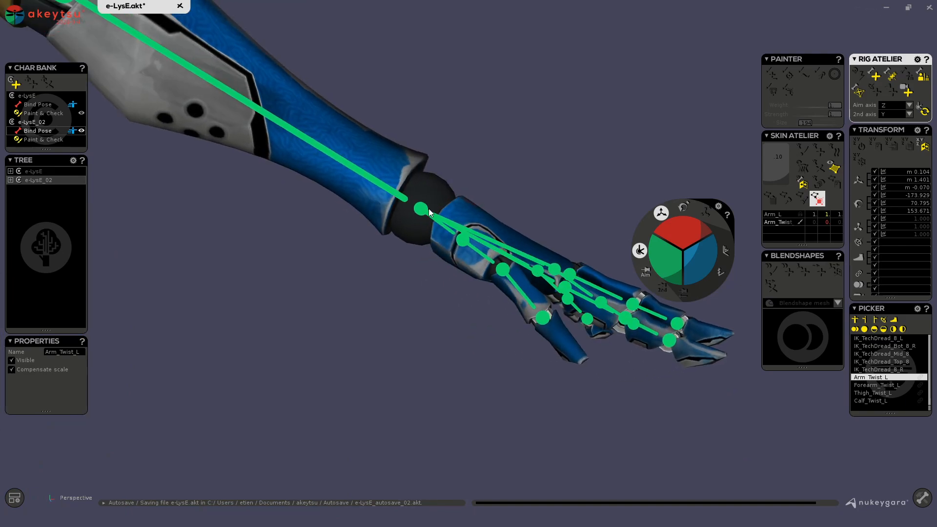
{"action": "left_click", "coordinate": [425, 207]}
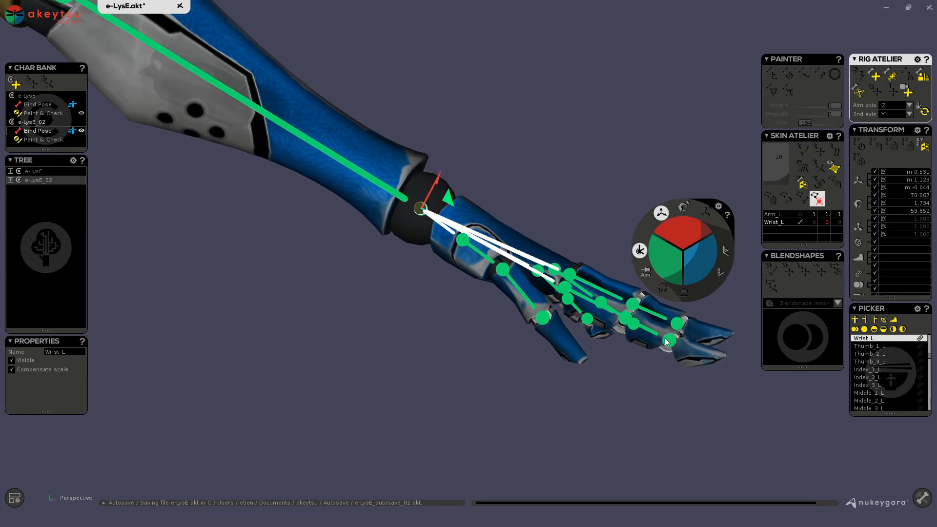
{"action": "scroll", "coordinate": [891, 375], "scroll_direction": "down", "scroll_amount": 10}
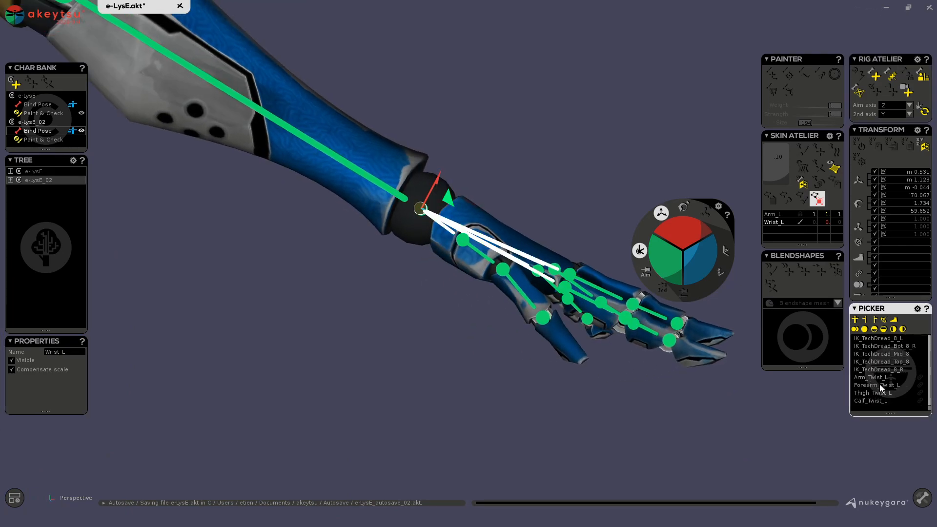
{"action": "left_click", "coordinate": [880, 385]}
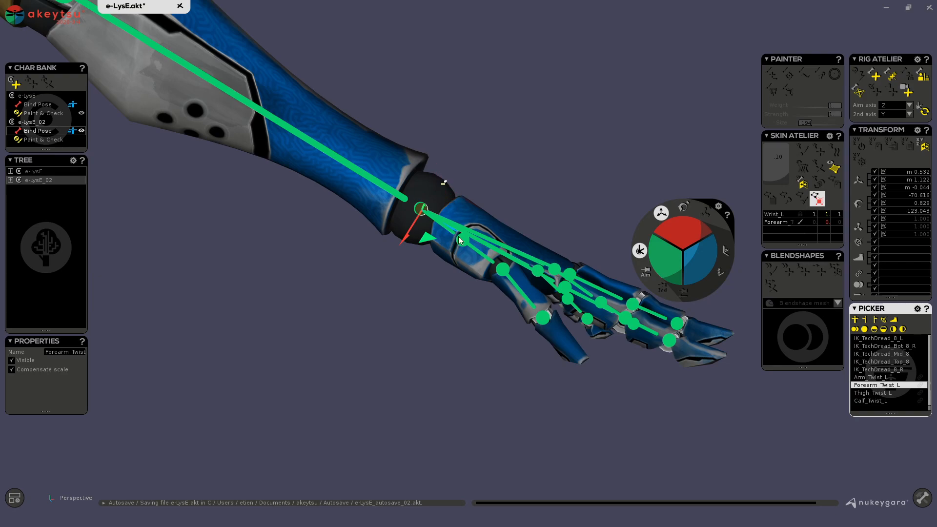
{"action": "key", "text": "e"}
{"action": "middle_click_drag", "start_coordinate": [498, 162], "coordinate": [500, 214], "text": "alt"}
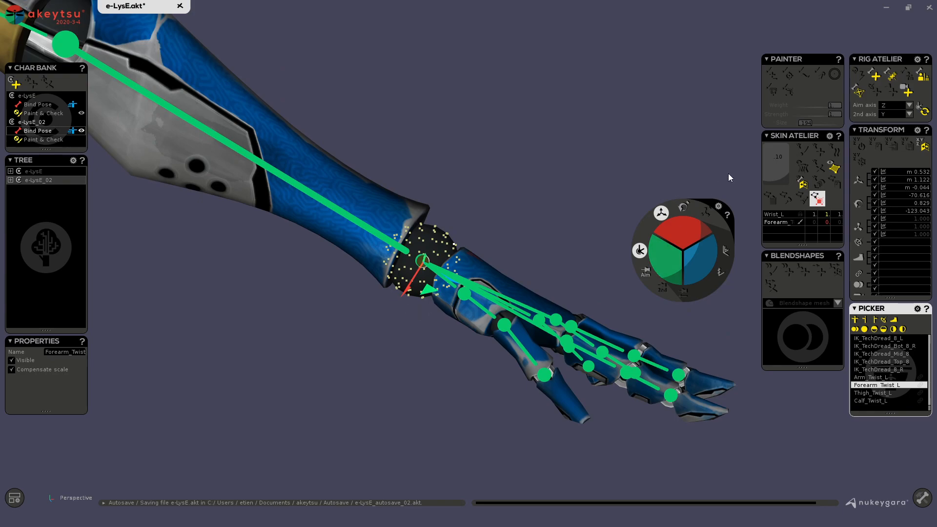
{"action": "left_click", "coordinate": [860, 89]}
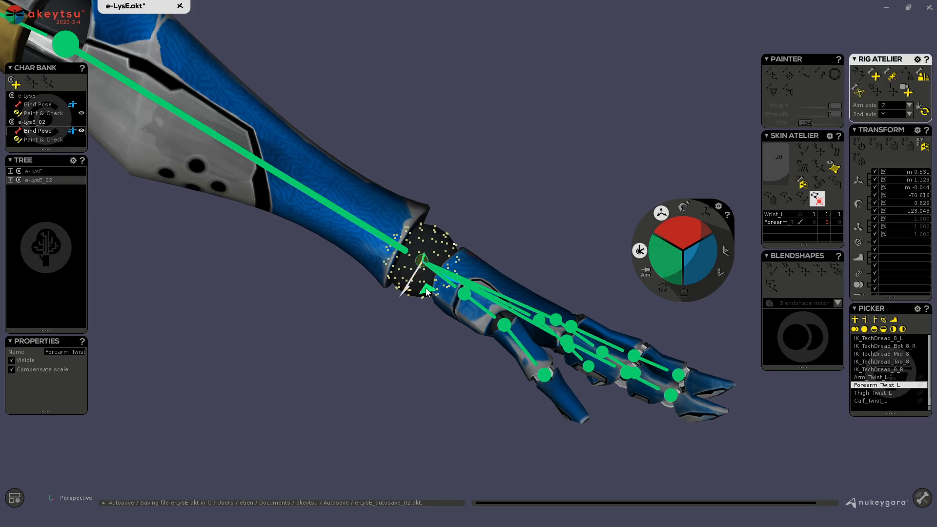
Step: Select Thigh_Twist_L with the vertices of the left hip ball and centre the joint on those vertices
{"action": "scroll", "coordinate": [307, 371], "scroll_direction": "down", "scroll_amount": 3}
{"action": "middle_click_drag", "start_coordinate": [295, 380], "coordinate": [390, 355], "text": "alt"}
{"action": "left_click_drag", "start_coordinate": [391, 355], "coordinate": [388, 372], "text": "alt"}
{"action": "middle_click_drag", "start_coordinate": [290, 339], "coordinate": [504, 239], "text": "alt"}
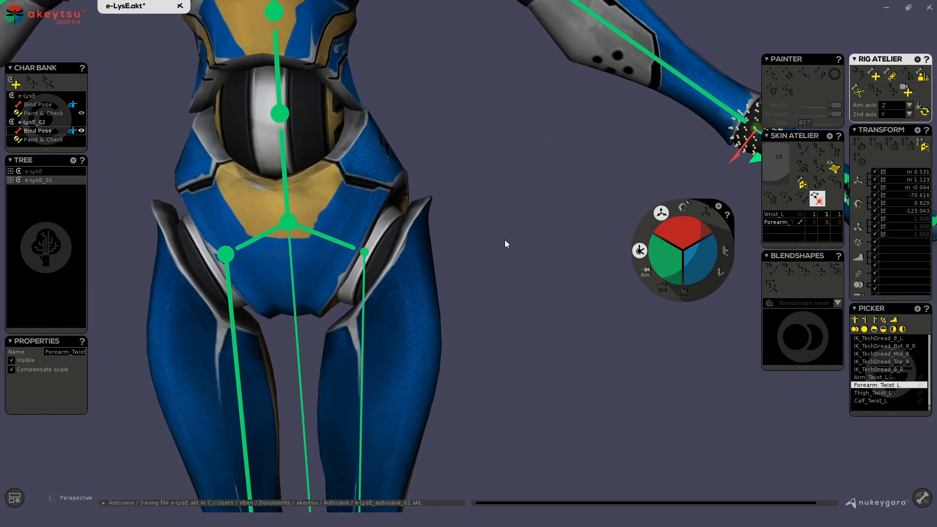
{"action": "scroll", "coordinate": [505, 239], "scroll_direction": "down", "scroll_amount": 3}
{"action": "left_click_drag", "start_coordinate": [518, 311], "coordinate": [537, 298], "text": "alt"}
{"action": "middle_click_drag", "start_coordinate": [537, 299], "coordinate": [479, 328], "text": "alt"}
{"action": "scroll", "coordinate": [479, 327], "scroll_direction": "up", "scroll_amount": 3}
{"action": "left_click_drag", "start_coordinate": [479, 328], "coordinate": [313, 302], "text": "alt"}
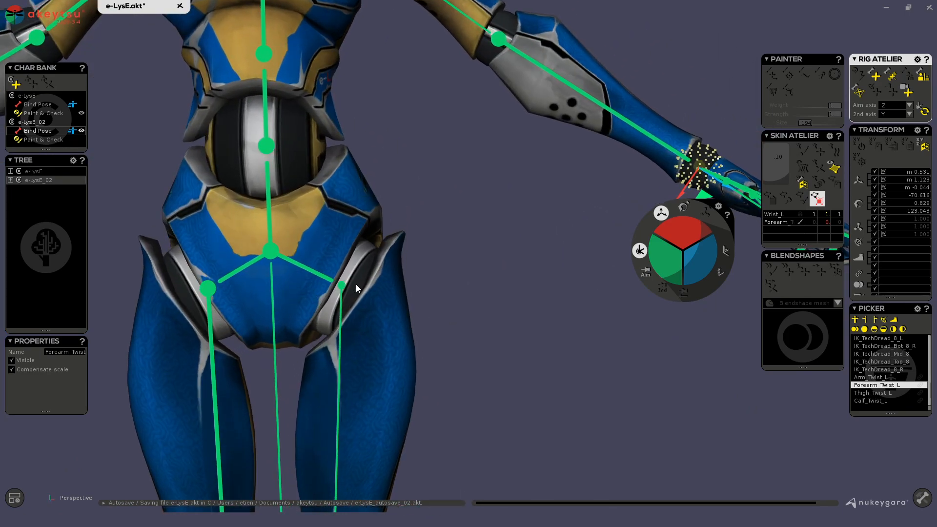
{"action": "left_click", "coordinate": [880, 393]}
{"action": "left_click_drag", "start_coordinate": [476, 342], "coordinate": [498, 324], "text": "alt"}
{"action": "scroll", "coordinate": [499, 324], "scroll_direction": "up", "scroll_amount": 3}
{"action": "left_click_drag", "start_coordinate": [361, 342], "coordinate": [193, 351], "text": "alt"}
{"action": "left_click_drag", "start_coordinate": [243, 403], "coordinate": [300, 406], "text": "alt"}
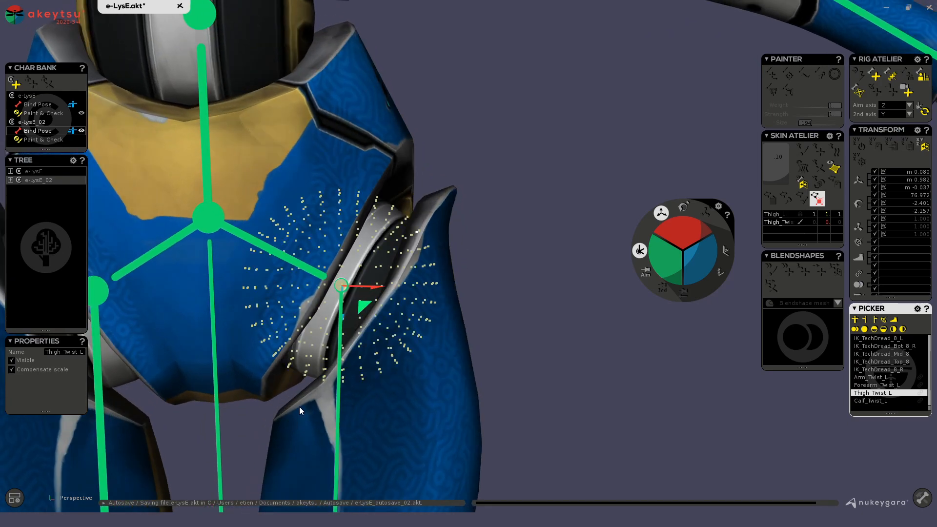
{"action": "left_click", "coordinate": [857, 92]}
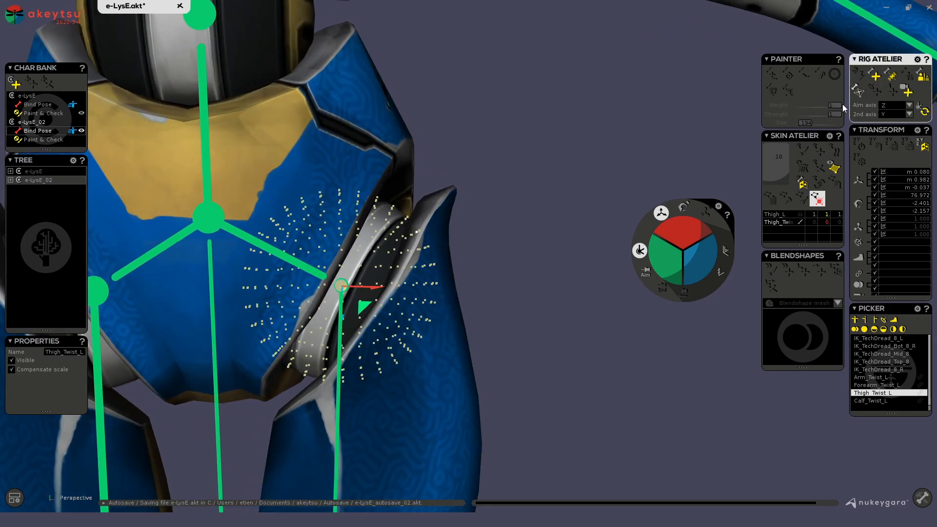
Step: Select Calf_Twist_L with the vertices of the left ankle ball and centre the joint on those vertices
{"action": "scroll", "coordinate": [447, 311], "scroll_direction": "down", "scroll_amount": 5}
{"action": "scroll", "coordinate": [447, 312], "scroll_direction": "down", "scroll_amount": 3}
{"action": "left_click_drag", "start_coordinate": [447, 312], "coordinate": [459, 373], "text": "alt"}
{"action": "middle_click_drag", "start_coordinate": [458, 372], "coordinate": [418, 225], "text": "alt"}
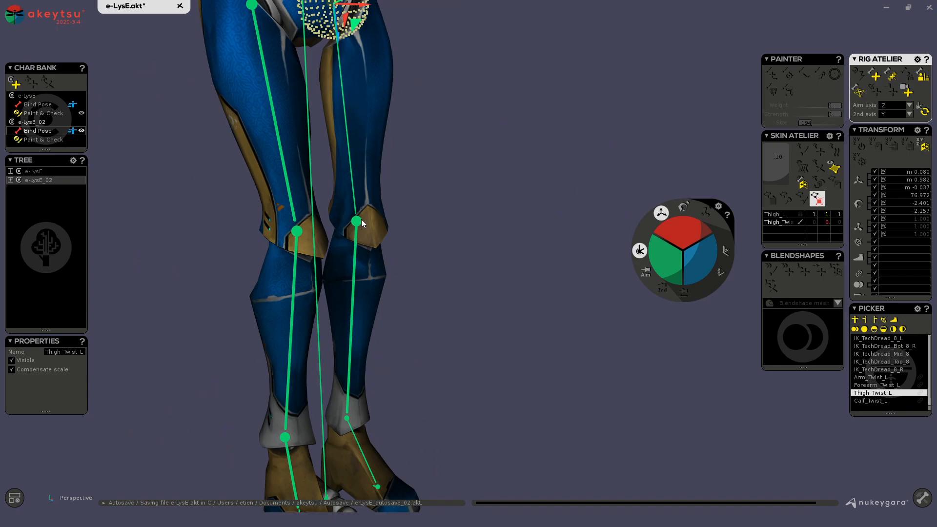
{"action": "left_click_drag", "start_coordinate": [362, 301], "coordinate": [605, 347], "text": "alt"}
{"action": "middle_click_drag", "start_coordinate": [337, 429], "coordinate": [476, 271], "text": "alt"}
{"action": "scroll", "coordinate": [476, 271], "scroll_direction": "up", "scroll_amount": 5}
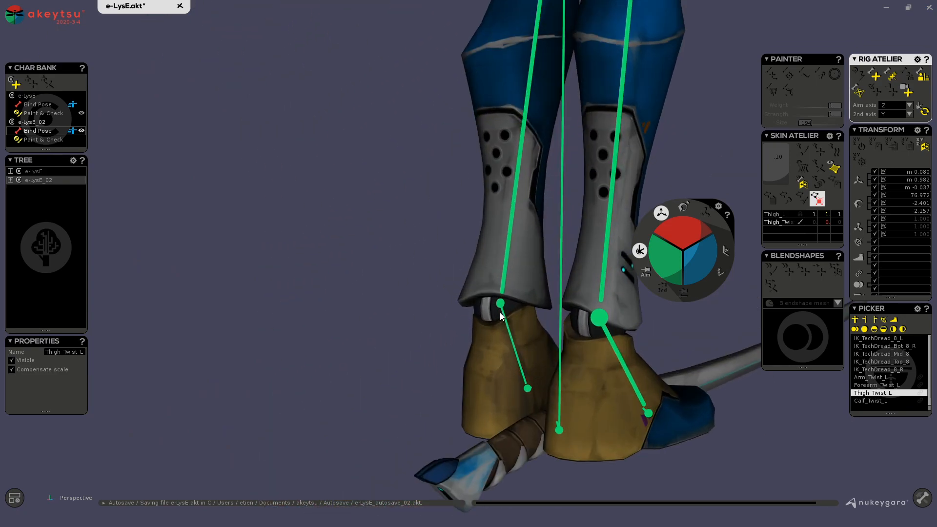
{"action": "left_click", "coordinate": [869, 401]}
{"action": "left_click_drag", "start_coordinate": [417, 358], "coordinate": [344, 353], "text": "alt"}
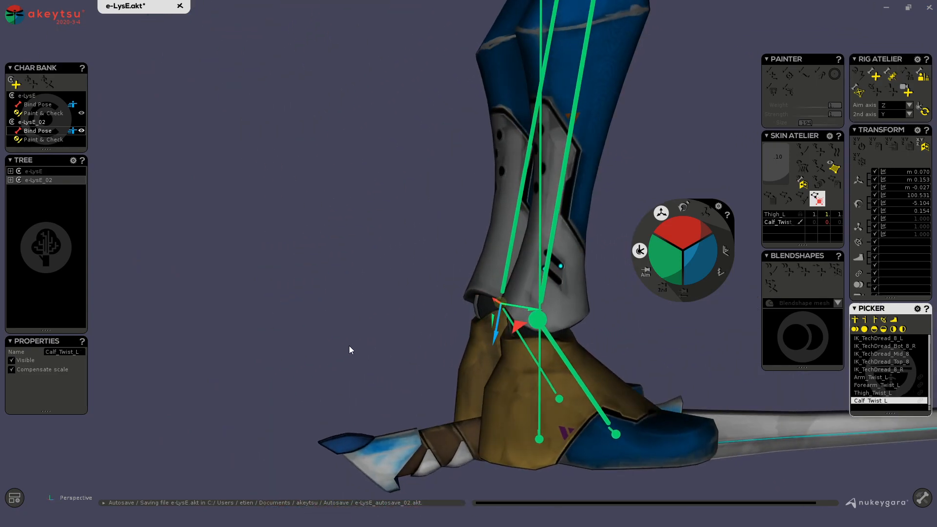
{"action": "mouse_move", "coordinate": [472, 309]}
{"action": "left_mouse_down", "text": "alt"}
{"action": "mouse_move", "coordinate": [451, 329]}
{"action": "mouse_move", "coordinate": [473, 308]}
{"action": "left_mouse_up", "text": "alt"}
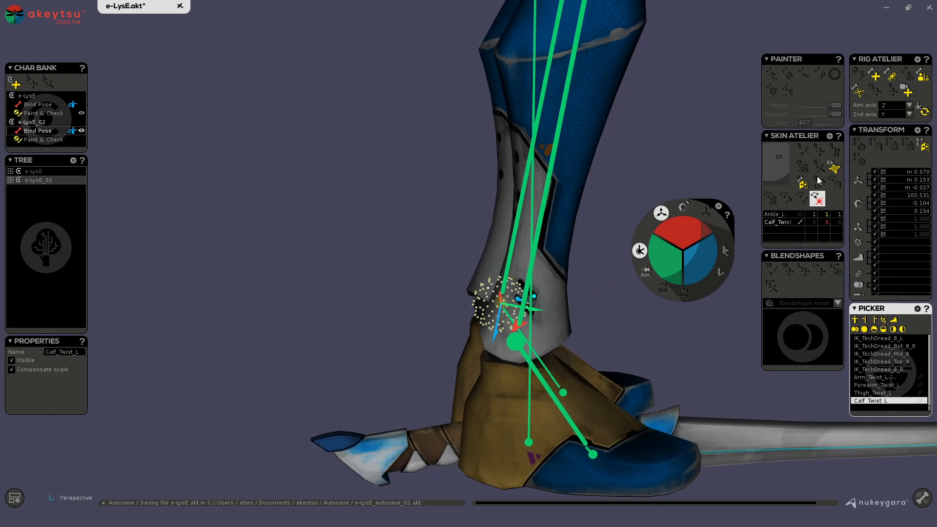
{"action": "left_click", "coordinate": [858, 91]}
Step: Clear the vertex selection and examine the whole skeleton and the left arm's joints
{"action": "left_click_drag", "start_coordinate": [552, 307], "coordinate": [302, 234], "text": "alt"}
{"action": "scroll", "coordinate": [365, 205], "scroll_direction": "down", "scroll_amount": 3}
{"action": "left_click", "coordinate": [572, 162]}
{"action": "middle_click_drag", "start_coordinate": [572, 162], "coordinate": [487, 291], "text": "alt"}
{"action": "scroll", "coordinate": [487, 291], "scroll_direction": "down", "scroll_amount": 2}
{"action": "left_click_drag", "start_coordinate": [487, 291], "coordinate": [543, 257], "text": "alt"}
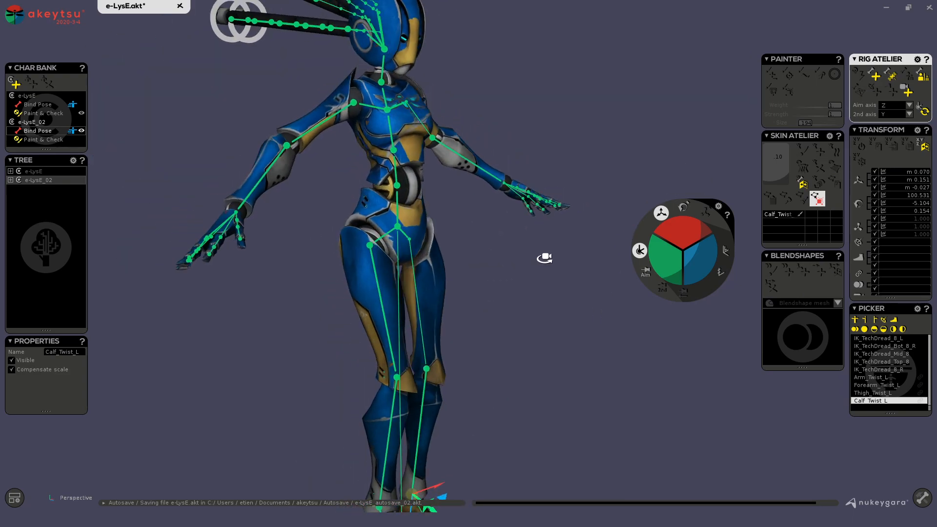
{"action": "middle_click_drag", "start_coordinate": [545, 257], "coordinate": [528, 357], "text": "alt"}
{"action": "left_click_drag", "start_coordinate": [518, 177], "coordinate": [459, 169], "text": "alt"}
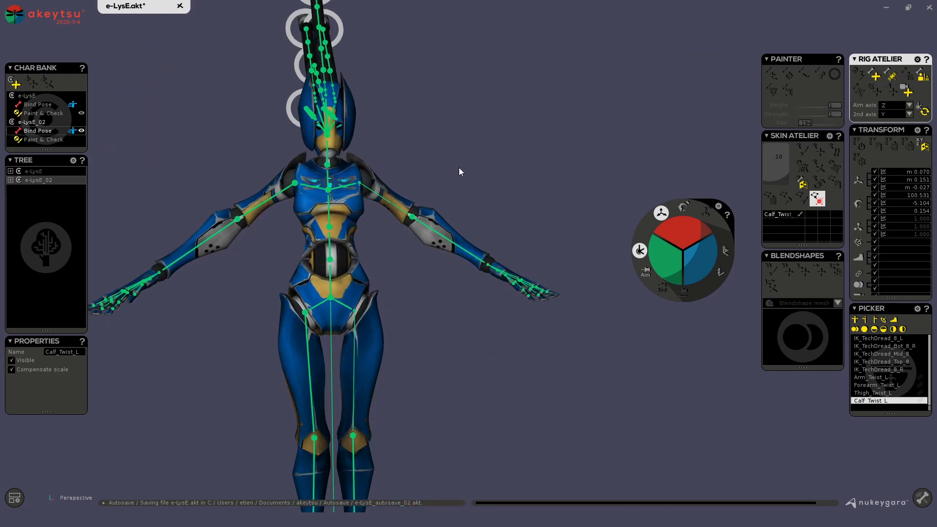
{"action": "right_click_drag", "start_coordinate": [458, 189], "coordinate": [303, 141], "text": "alt"}
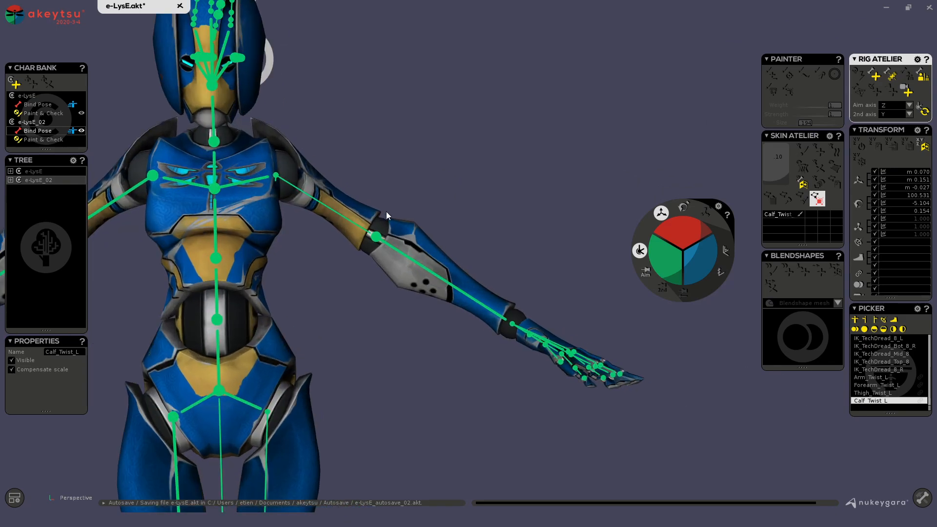
{"action": "right_click_drag", "start_coordinate": [405, 139], "coordinate": [450, 221], "text": "alt"}
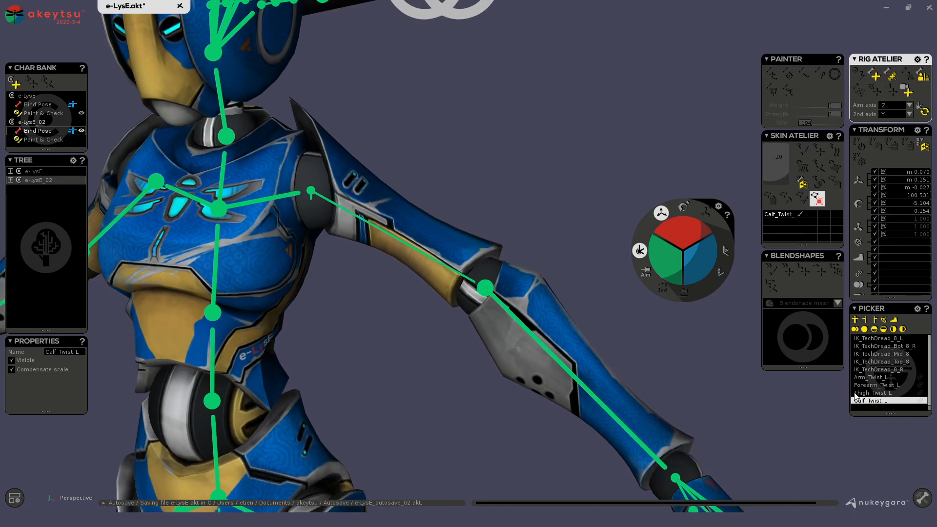
Step: Select the four left twist joints together with Arm_L and group them directly below Arm_L in the enlarged joint list
{"action": "left_click", "coordinate": [871, 377], "text": "shift"}
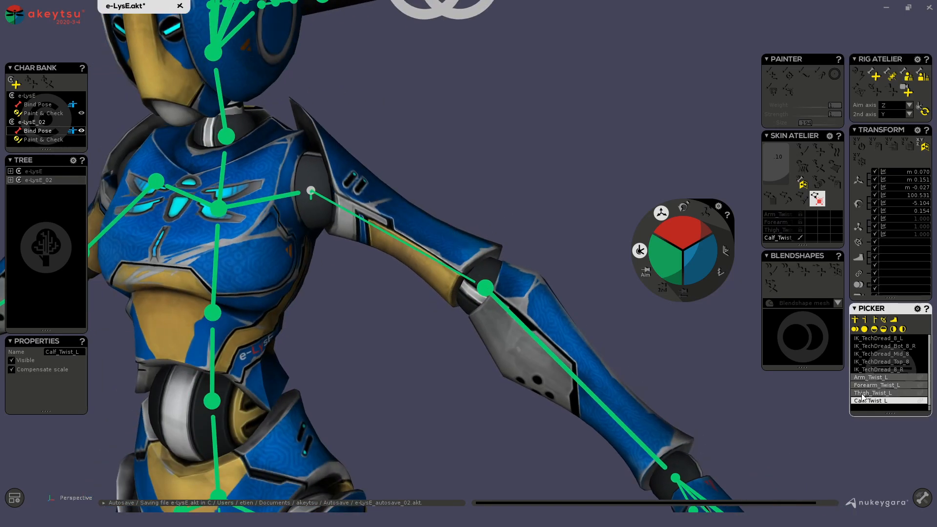
{"action": "left_click_drag", "start_coordinate": [443, 175], "coordinate": [424, 193], "text": "alt"}
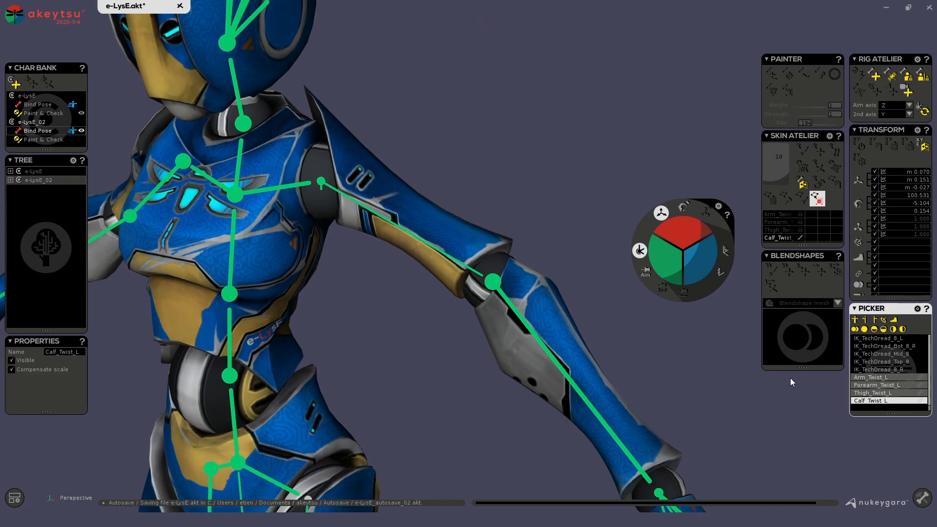
{"action": "left_click_drag", "start_coordinate": [888, 414], "coordinate": [888, 452]}
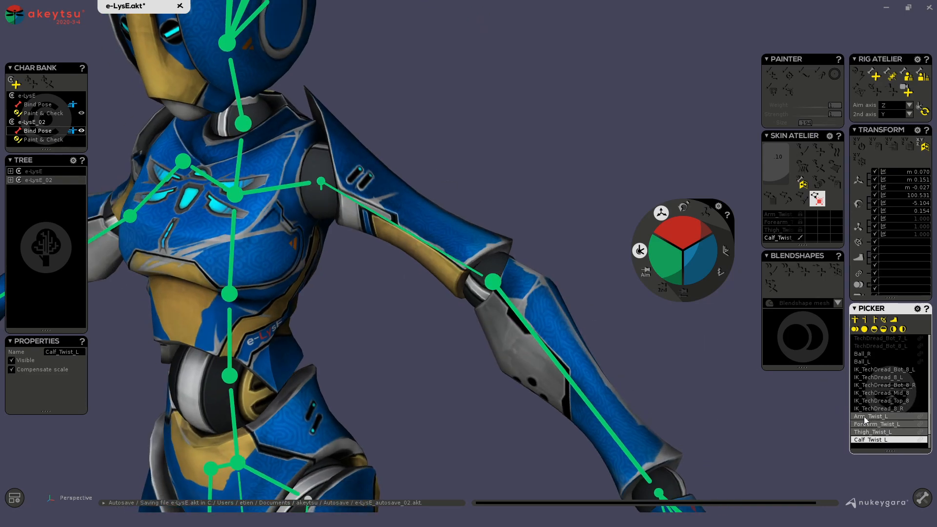
{"action": "left_click", "coordinate": [391, 198]}
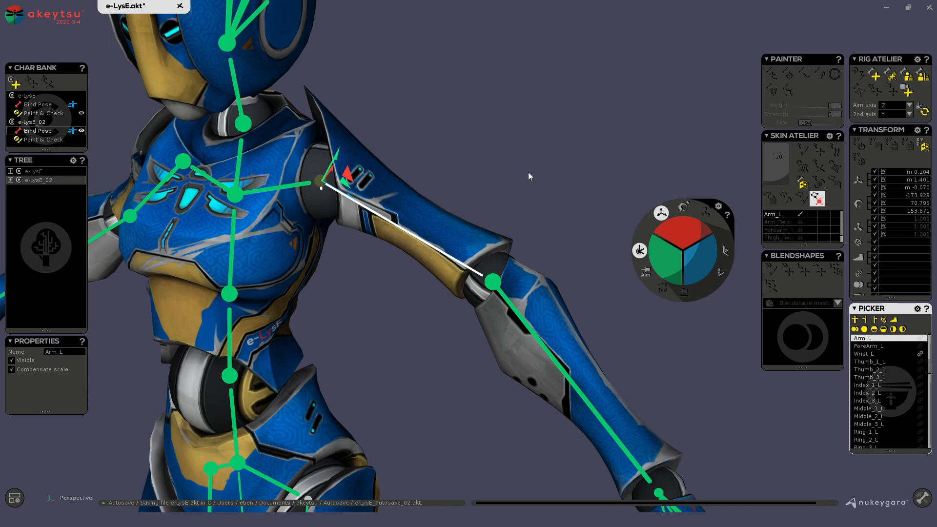
{"action": "left_click_drag", "start_coordinate": [538, 187], "coordinate": [526, 162], "text": "alt"}
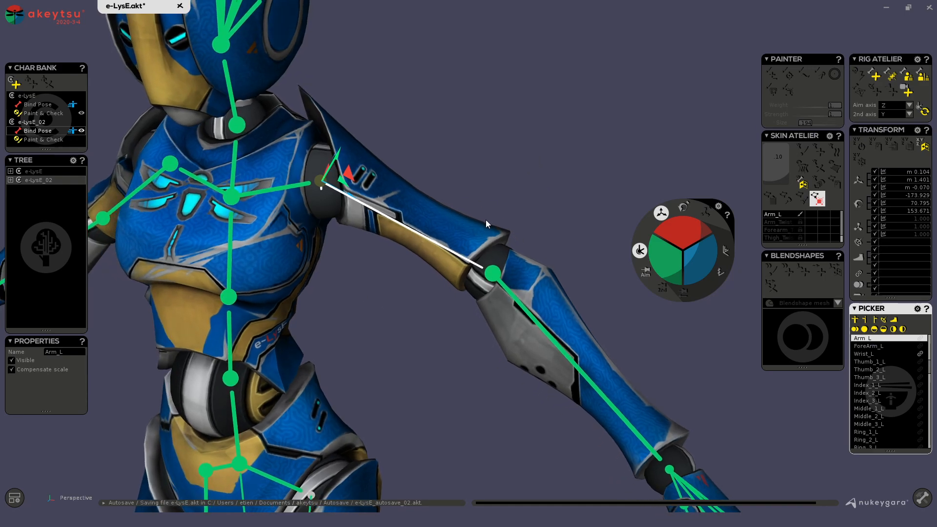
{"action": "scroll", "coordinate": [876, 347], "scroll_direction": "up", "scroll_amount": 2}
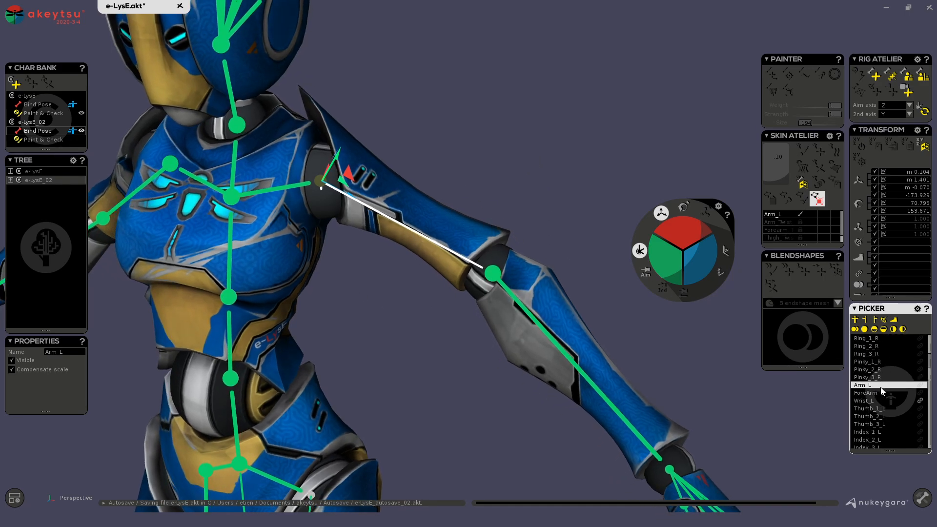
{"action": "left_click", "coordinate": [880, 384]}
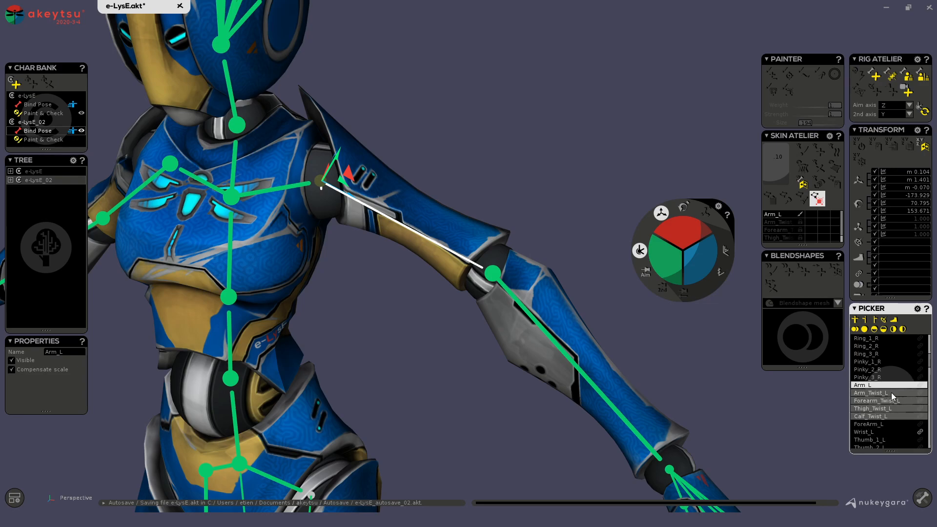
Step: Reorder the joint list so Arm_Twist_L sits directly above Arm_L and Forearm_Twist_L sits between ForeArm_L and Wrist_L
{"action": "left_click", "coordinate": [891, 391]}
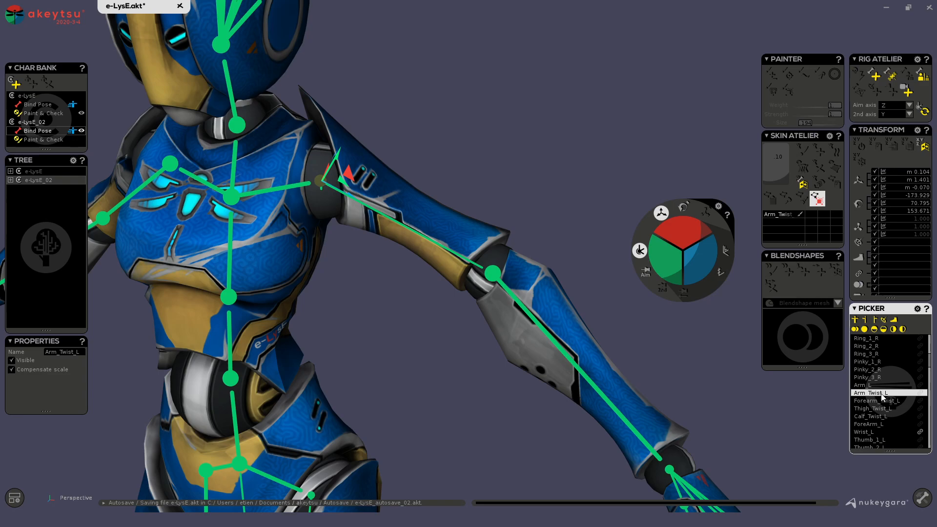
{"action": "left_click_drag", "start_coordinate": [879, 392], "coordinate": [878, 382]}
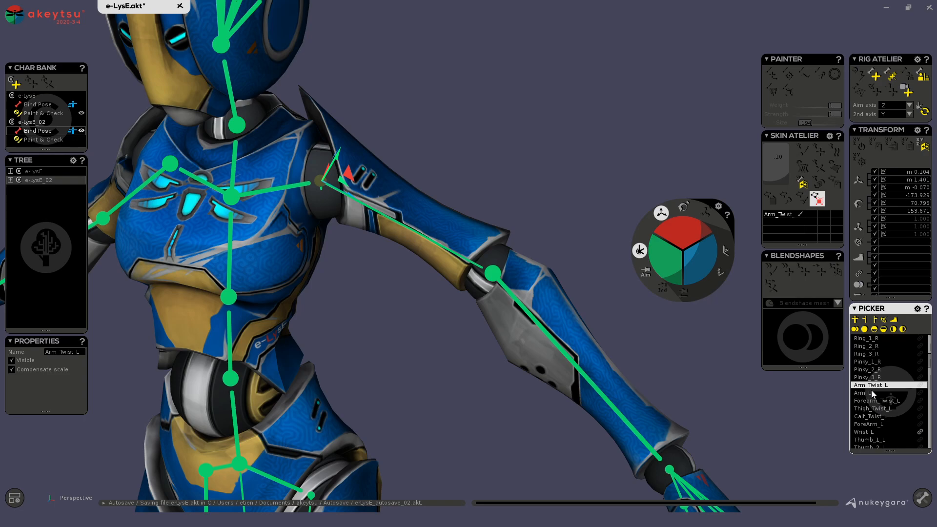
{"action": "left_click", "coordinate": [872, 394]}
{"action": "left_click_drag", "start_coordinate": [881, 402], "coordinate": [888, 428]}
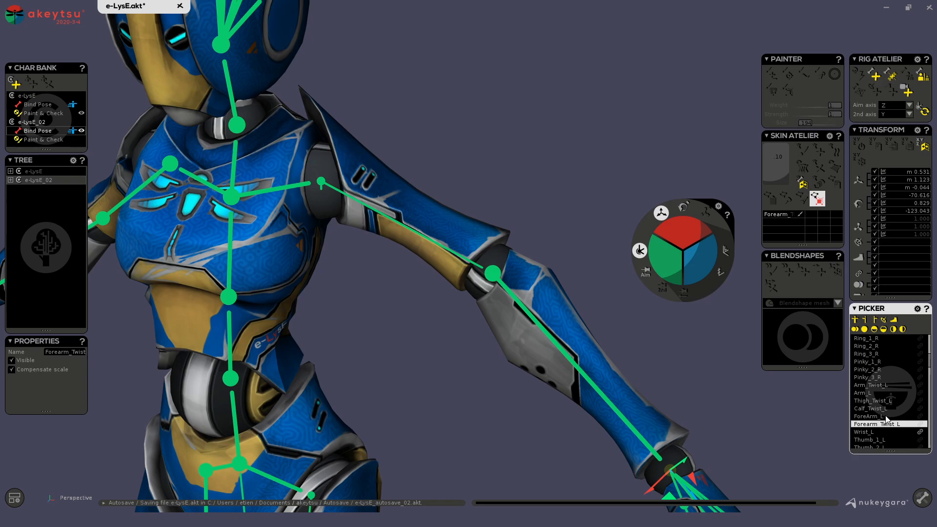
Step: Select Thigh_Twist_L and Calf_Twist_L and move both above Pinky_1_R in the joint list
{"action": "left_click", "coordinate": [882, 409]}
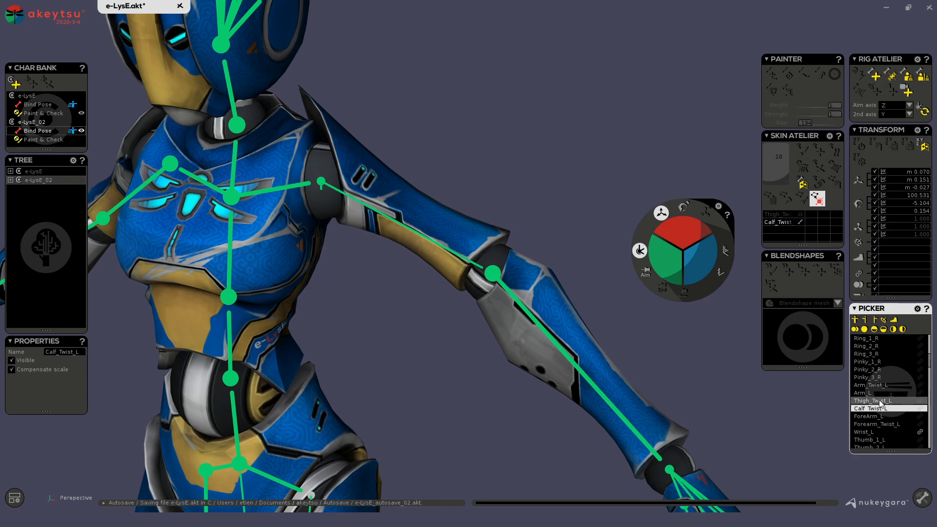
{"action": "left_click_drag", "start_coordinate": [881, 401], "coordinate": [871, 369]}
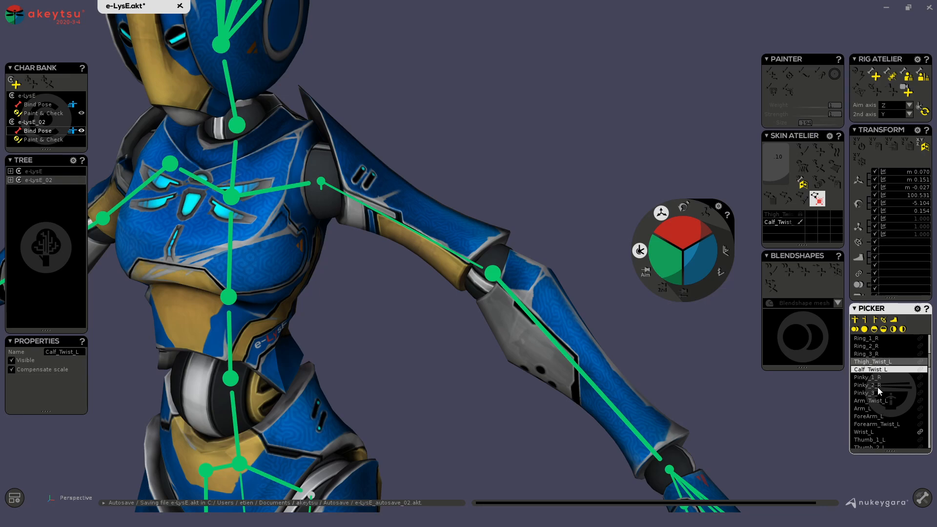
Step: Step through the left arm's joints from Arm_Twist_L to Wrist_L and examine their order along the arm
{"action": "left_click", "coordinate": [880, 400]}
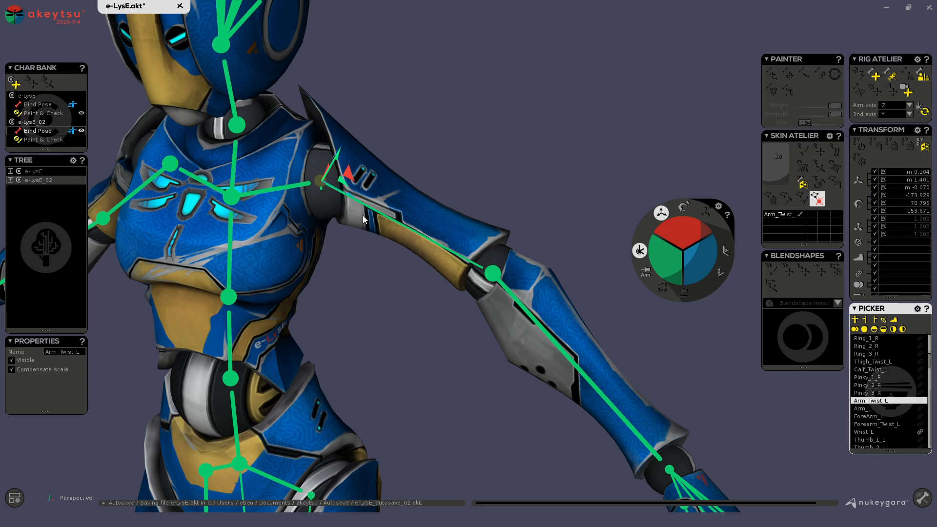
{"action": "left_click", "coordinate": [465, 239]}
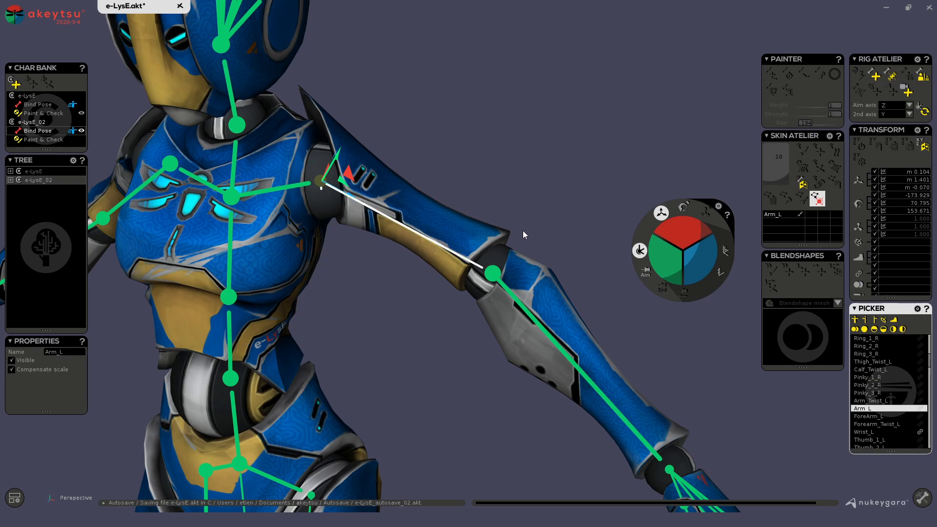
{"action": "left_click", "coordinate": [515, 268]}
{"action": "left_click", "coordinate": [474, 235]}
{"action": "left_click", "coordinate": [507, 245]}
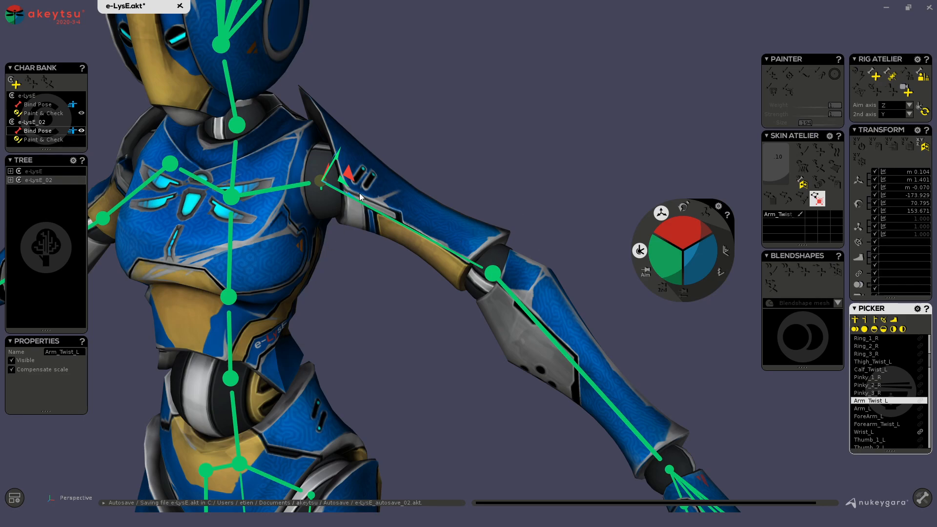
{"action": "left_click", "coordinate": [519, 276]}
{"action": "left_click_drag", "start_coordinate": [639, 396], "coordinate": [499, 254], "text": "alt"}
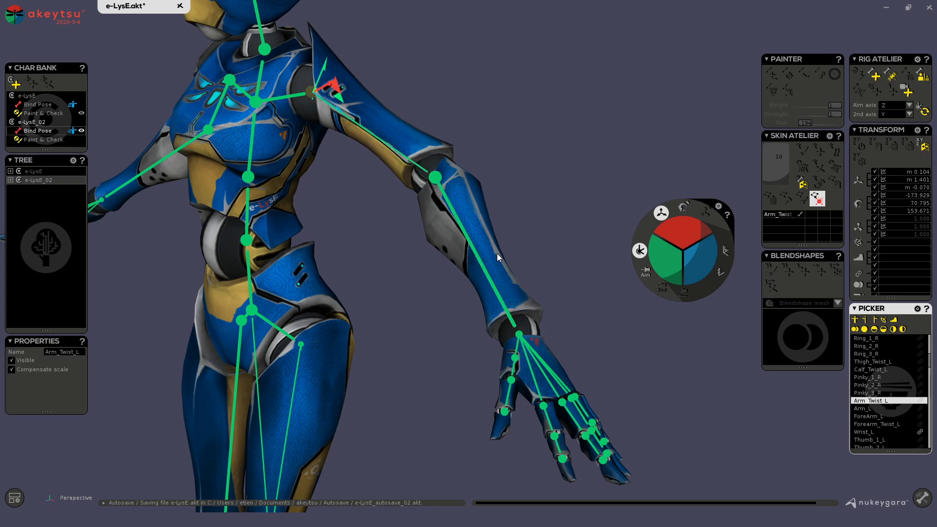
{"action": "left_click", "coordinate": [496, 253]}
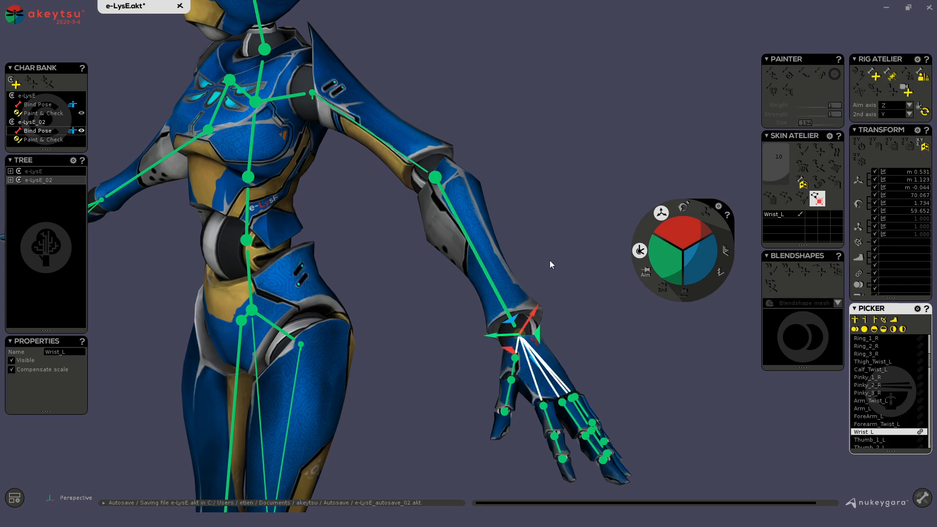
{"action": "left_click_drag", "start_coordinate": [452, 277], "coordinate": [486, 187], "text": "alt"}
{"action": "middle_click_drag", "start_coordinate": [486, 187], "coordinate": [539, 235], "text": "alt"}
{"action": "key", "text": "Up"}
{"action": "key", "text": "Up"}
{"action": "key", "text": "Down"}
Step: Select Thigh_Twist_L and Calf_Twist_L along with Thigh_L and move the two twist joints directly above Thigh_L in the joint list
{"action": "left_click", "coordinate": [854, 369]}
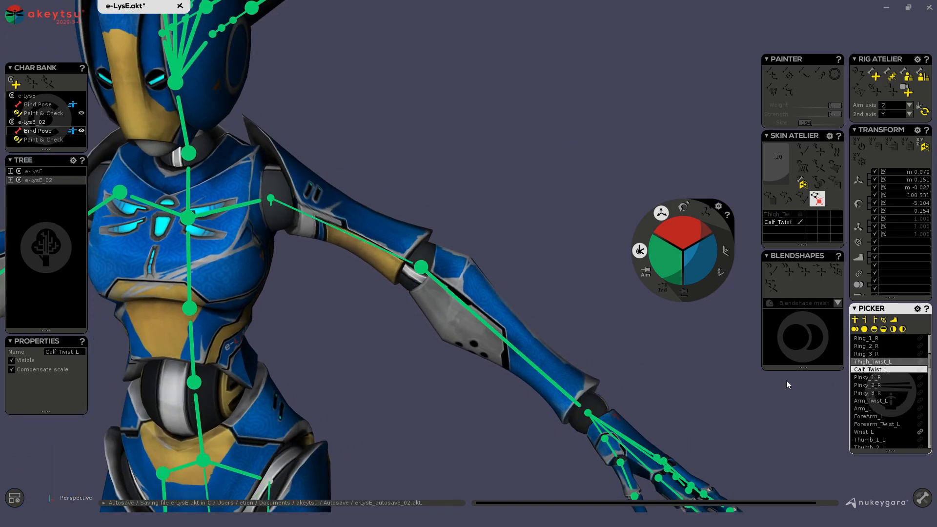
{"action": "key", "text": "f"}
{"action": "left_click", "coordinate": [401, 228]}
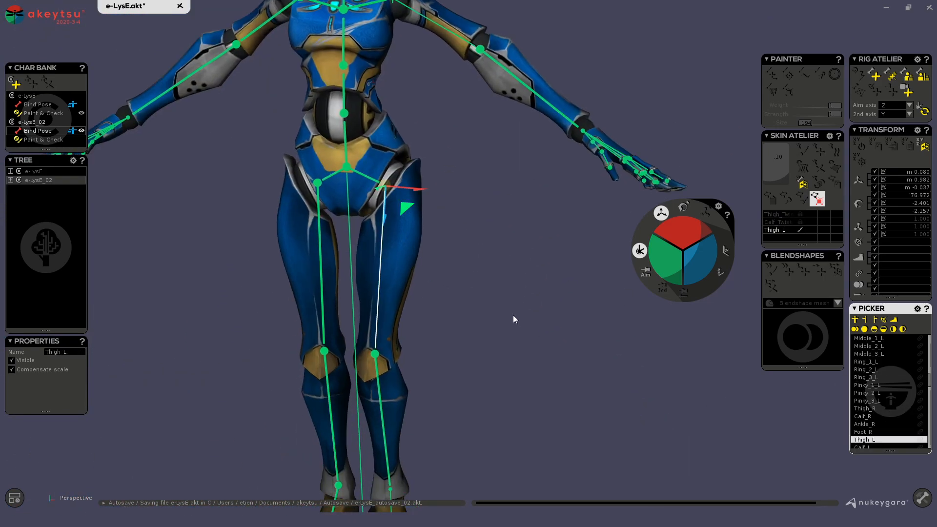
{"action": "scroll", "coordinate": [876, 386], "scroll_direction": "down", "scroll_amount": 1}
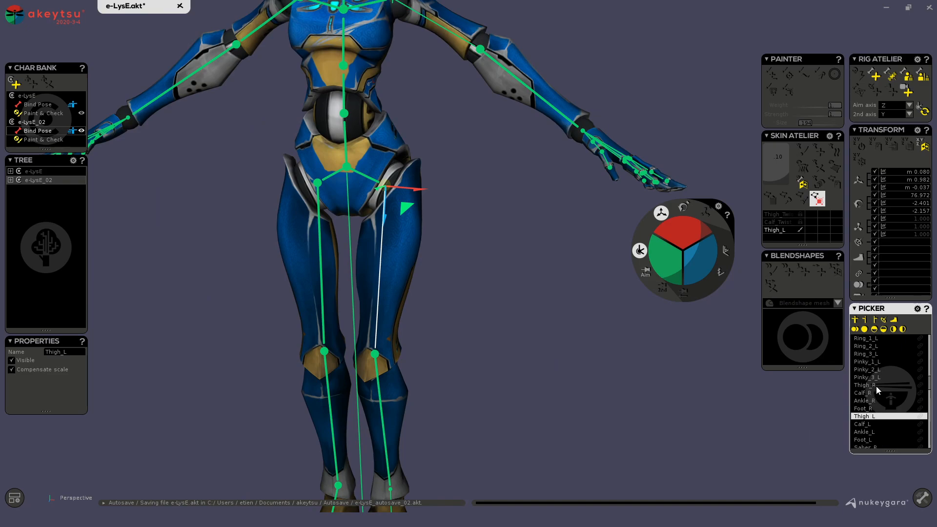
{"action": "right_click", "coordinate": [880, 417]}
{"action": "left_click", "coordinate": [889, 428]}
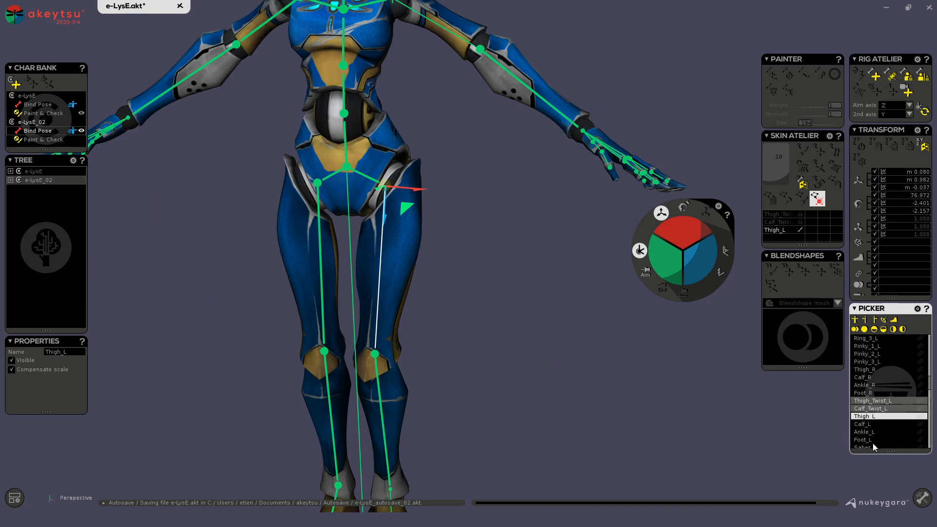
Step: Move Calf_Twist_L between Calf_L and Ankle_L in the joint list
{"action": "left_click", "coordinate": [883, 406]}
{"action": "scroll", "coordinate": [880, 408], "scroll_direction": "down", "scroll_amount": 1}
{"action": "left_click_drag", "start_coordinate": [875, 384], "coordinate": [882, 405]}
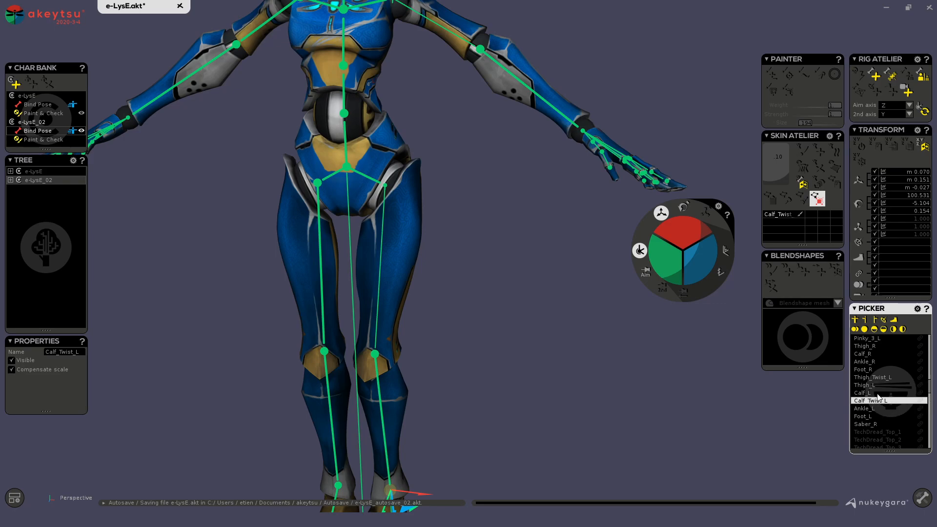
Step: Step down and back up through the left leg's joints from Thigh_Twist_L to check their order
{"action": "left_click", "coordinate": [873, 377]}
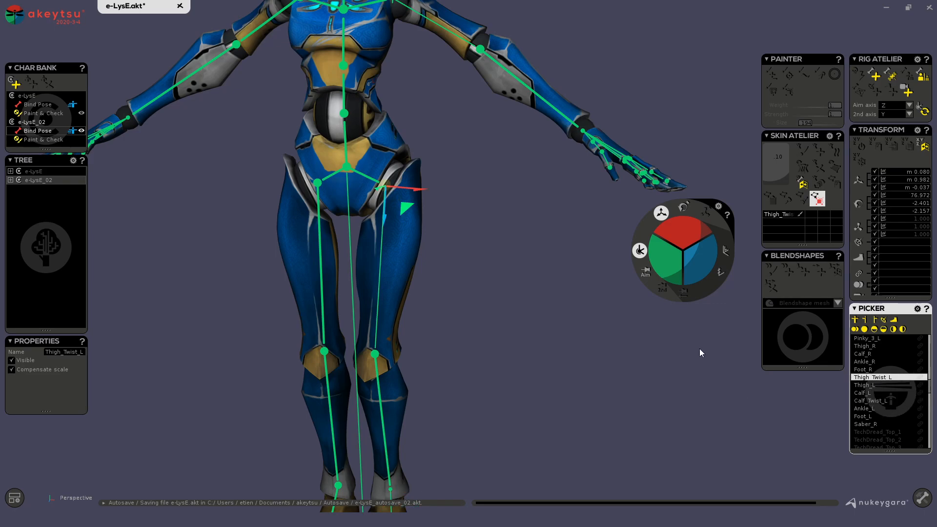
{"action": "key", "text": "Down"}
{"action": "key", "text": "Down"}
{"action": "key", "text": "Down"}
{"action": "key", "text": "Up"}
{"action": "key", "text": "Up"}
{"action": "key", "text": "Up"}
Step: Switch e-LysE_02 to Paint & Check and select Arm_L to examine its skin weights around the left upper arm
{"action": "middle_click_drag", "start_coordinate": [335, 155], "coordinate": [348, 282], "text": "alt"}
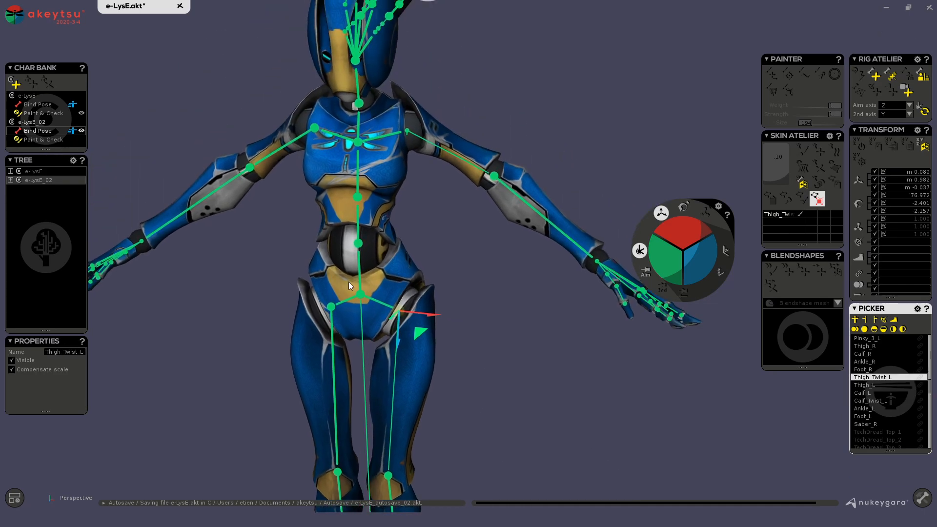
{"action": "left_click", "coordinate": [53, 142]}
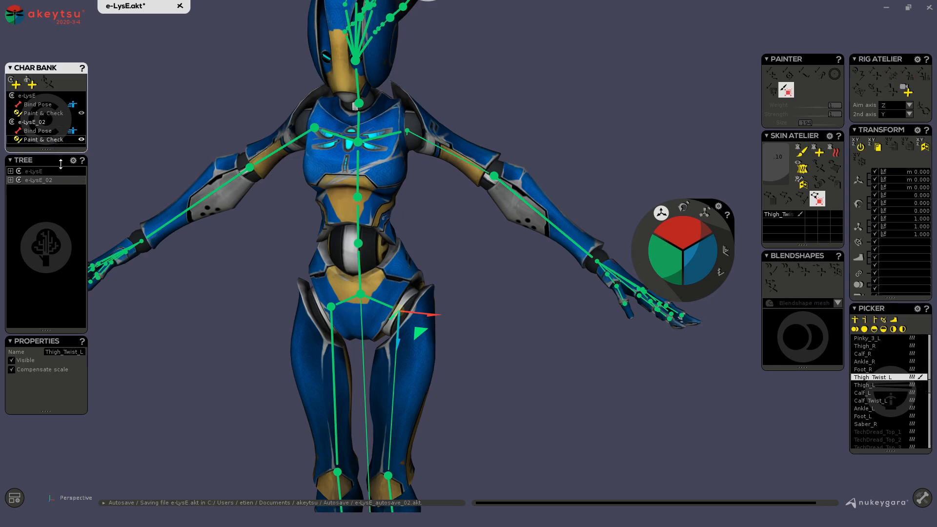
{"action": "left_click", "coordinate": [428, 270]}
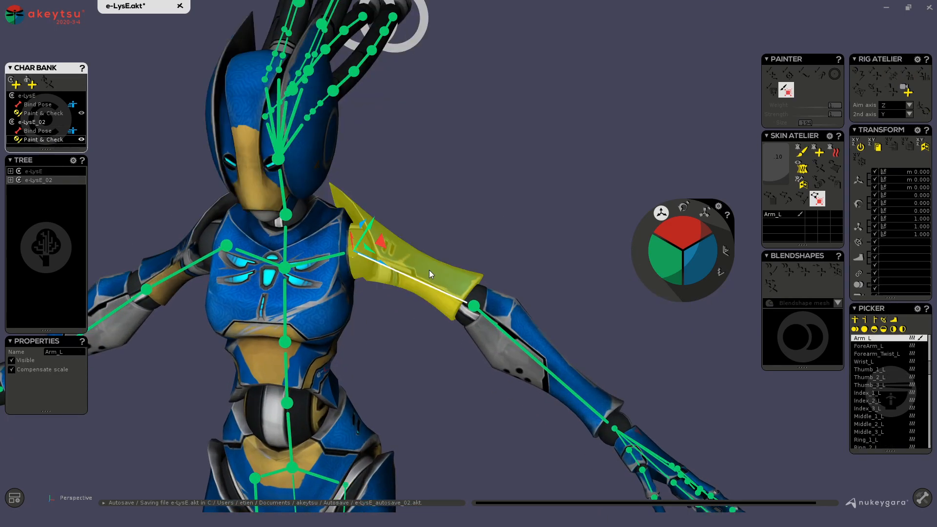
{"action": "left_click_drag", "start_coordinate": [435, 273], "coordinate": [439, 227], "text": "alt"}
{"action": "scroll", "coordinate": [458, 235], "scroll_direction": "up", "scroll_amount": 3}
{"action": "scroll", "coordinate": [457, 236], "scroll_direction": "up", "scroll_amount": 1}
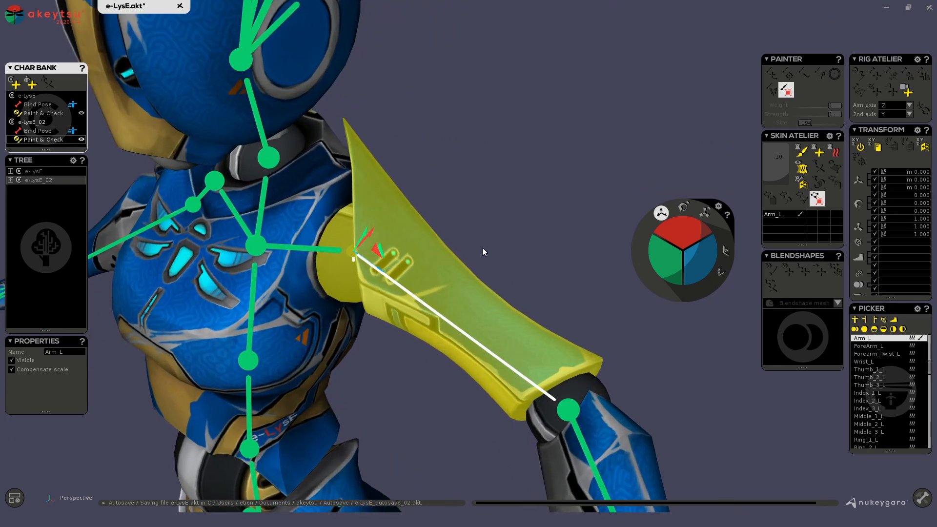
{"action": "left_click_drag", "start_coordinate": [478, 329], "coordinate": [524, 308], "text": "alt"}
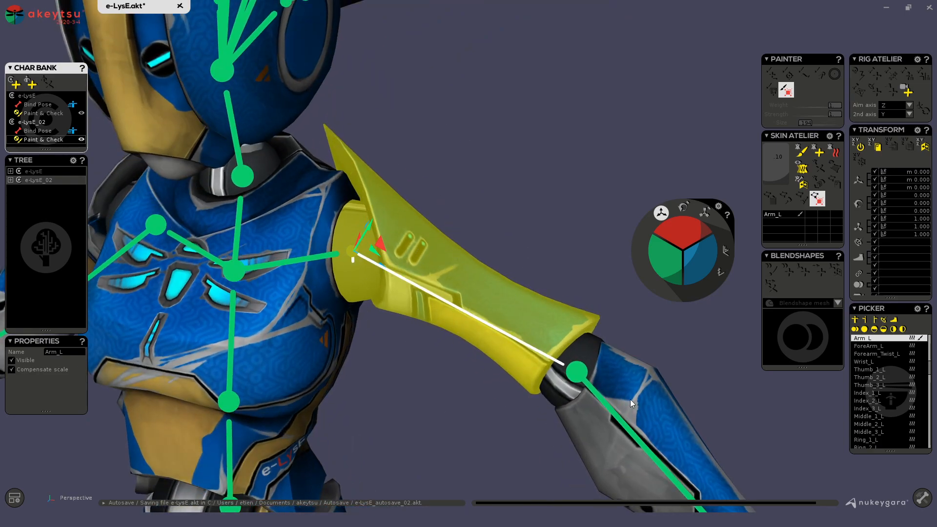
{"action": "left_click_drag", "start_coordinate": [483, 255], "coordinate": [358, 276], "text": "alt"}
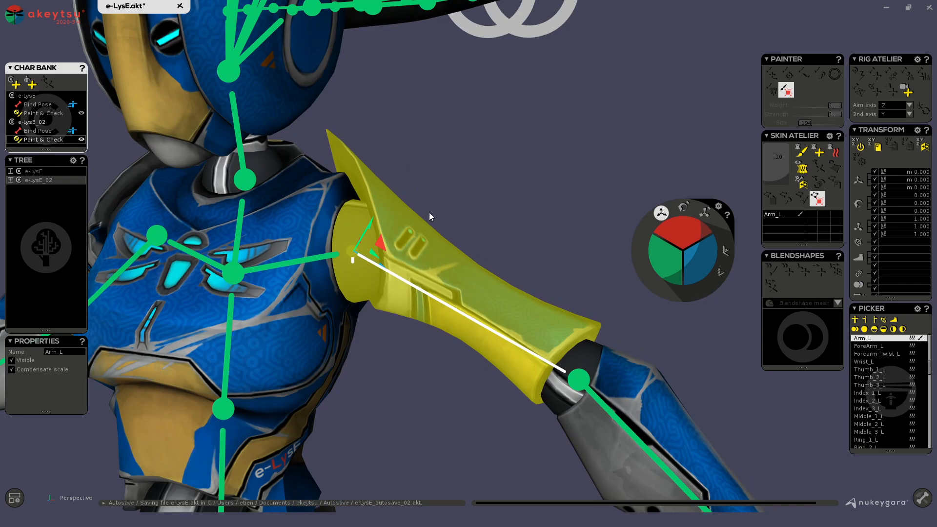
{"action": "left_click_drag", "start_coordinate": [435, 260], "coordinate": [454, 278], "text": "alt"}
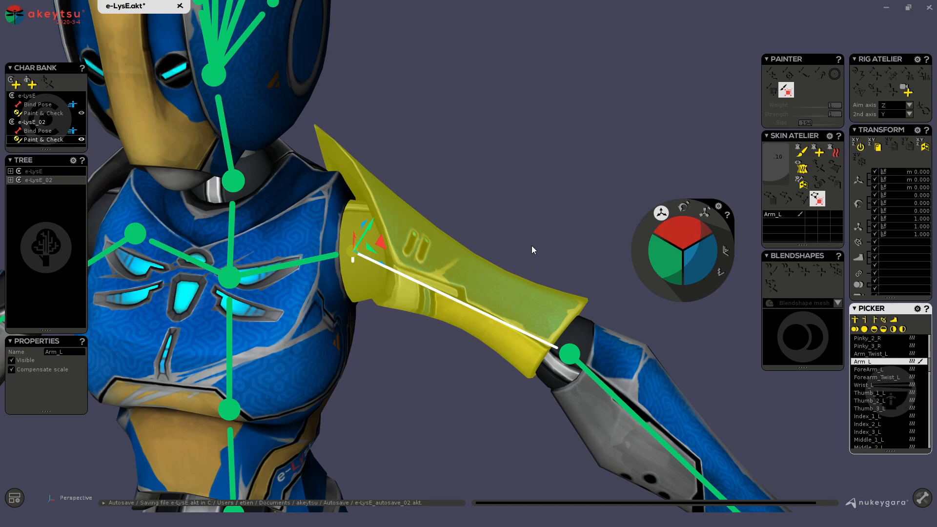
Step: Select all the vertices influenced by Arm_L
{"action": "right_click", "coordinate": [781, 215]}
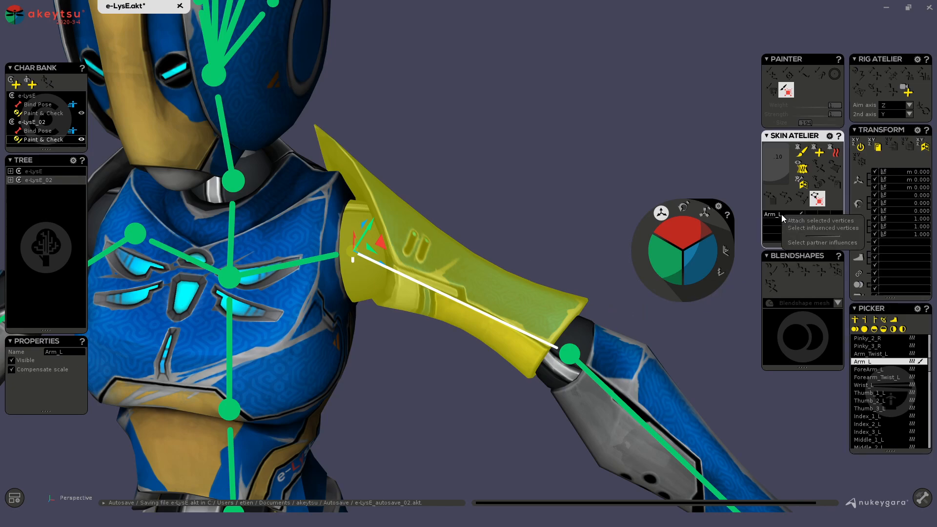
{"action": "left_click", "coordinate": [811, 231]}
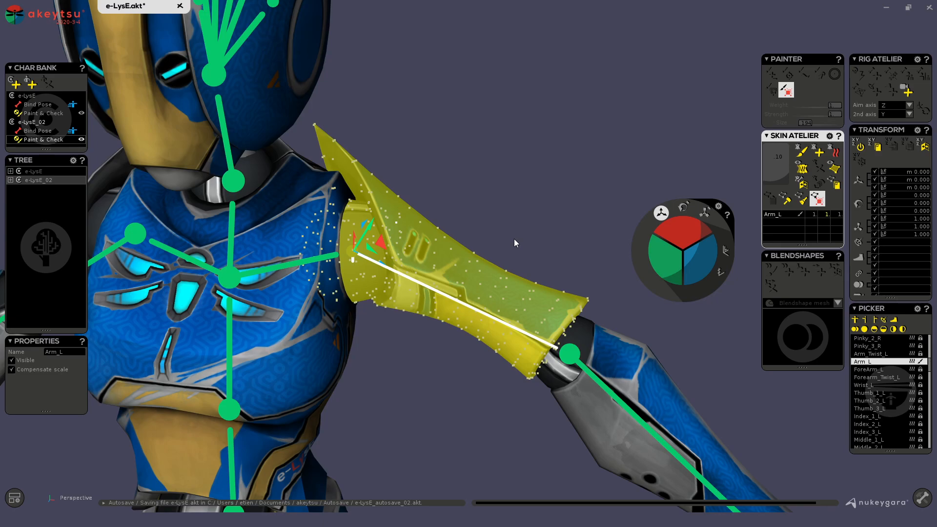
{"action": "mouse_move", "coordinate": [444, 235]}
{"action": "left_mouse_down", "text": "alt"}
{"action": "mouse_move", "coordinate": [449, 228]}
{"action": "mouse_move", "coordinate": [435, 209]}
{"action": "mouse_move", "coordinate": [444, 229]}
{"action": "left_mouse_up", "text": "alt"}
{"action": "left_click_drag", "start_coordinate": [577, 292], "coordinate": [592, 251], "text": "alt"}
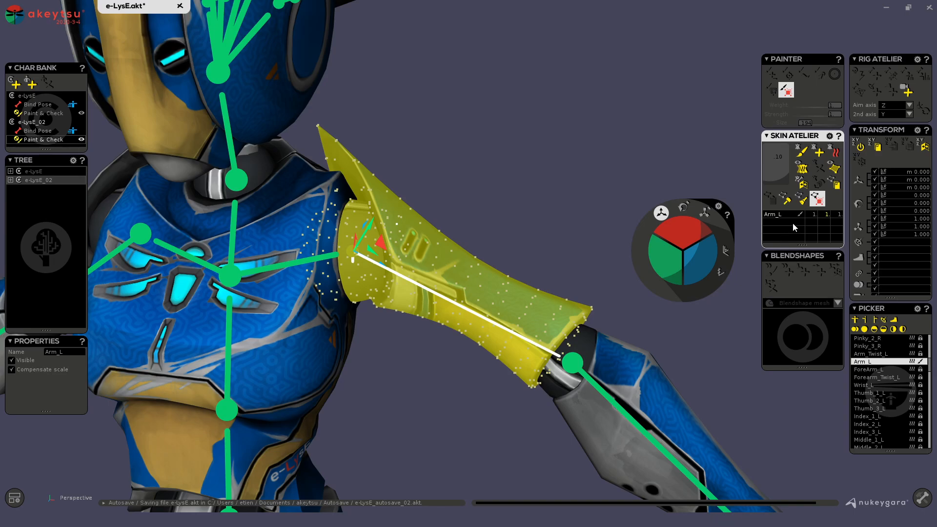
Step: Select Spine_02 and paint its weight onto the left upper arm with the additive brush
{"action": "left_click_drag", "start_coordinate": [389, 320], "coordinate": [388, 377], "text": "alt"}
{"action": "left_click_drag", "start_coordinate": [372, 318], "coordinate": [359, 329], "text": "alt"}
{"action": "key", "text": "Up"}
{"action": "left_click_drag", "start_coordinate": [494, 371], "coordinate": [397, 353], "text": "alt"}
{"action": "scroll", "coordinate": [444, 254], "scroll_direction": "up", "scroll_amount": 3}
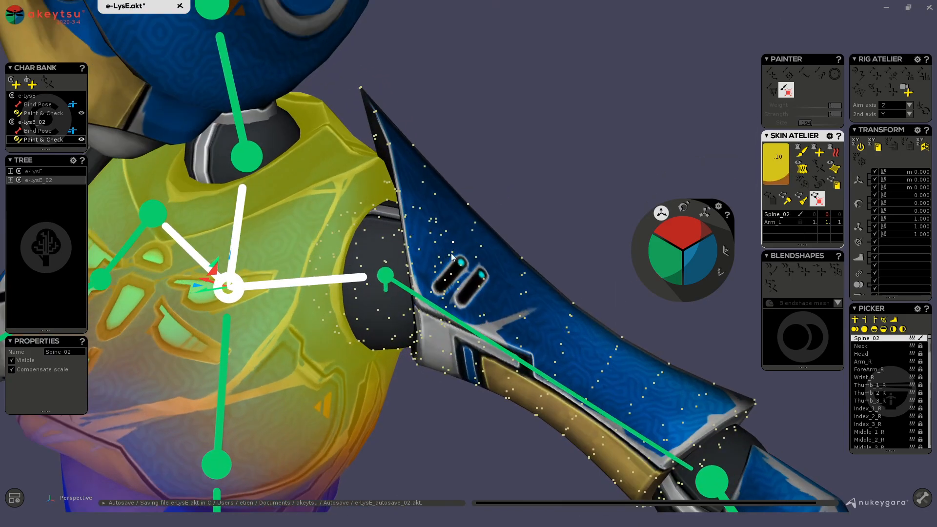
{"action": "left_click", "coordinate": [800, 152]}
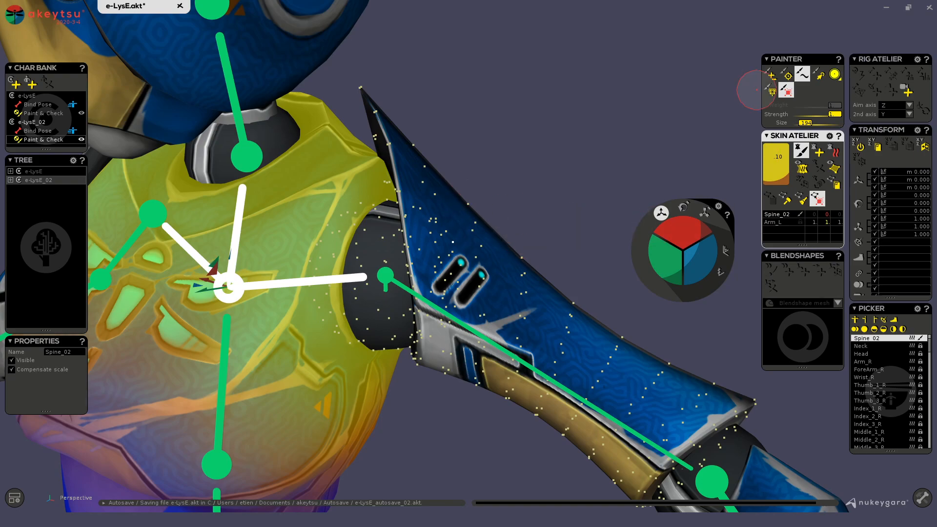
{"action": "left_click", "coordinate": [771, 77]}
{"action": "left_click_drag", "start_coordinate": [453, 197], "coordinate": [513, 266]}
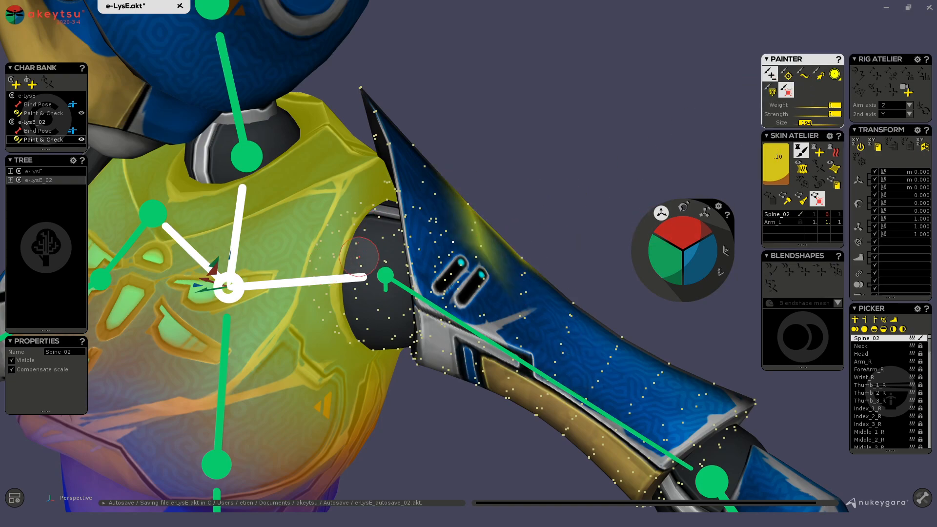
Step: Check the stroke's effect on Arm_L's weights and undo the Spine_02 stroke
{"action": "scroll", "coordinate": [370, 261], "scroll_direction": "down", "scroll_amount": 3}
{"action": "right_click", "coordinate": [439, 295]}
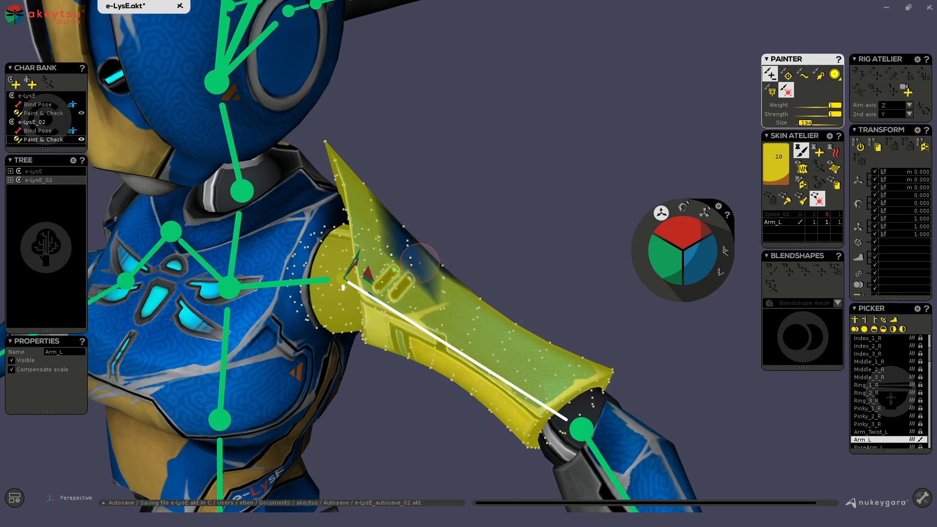
{"action": "middle_click_drag", "start_coordinate": [485, 211], "coordinate": [512, 327]}
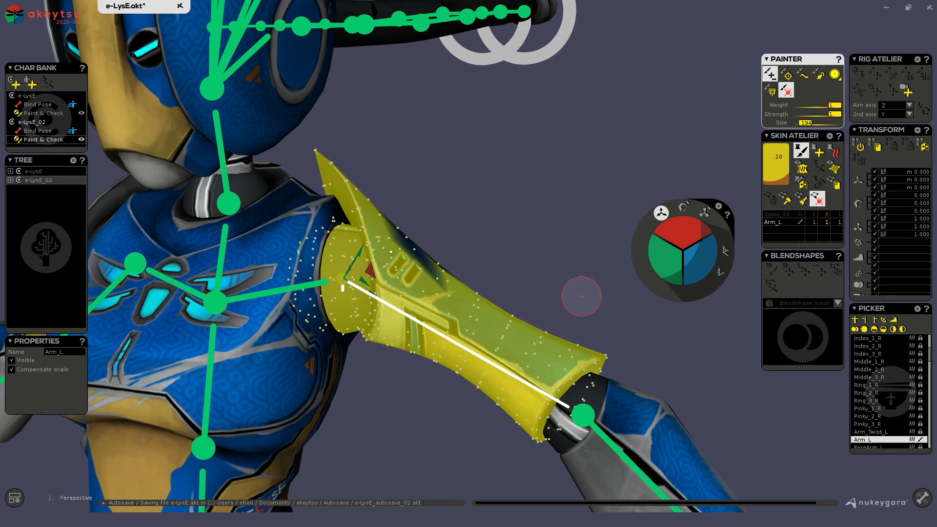
{"action": "left_click", "coordinate": [800, 214]}
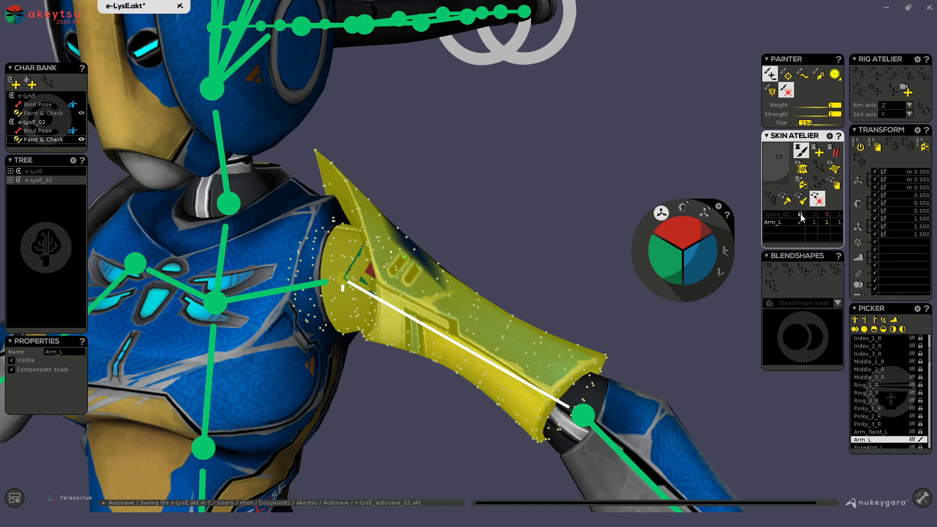
{"action": "left_click", "coordinate": [803, 216]}
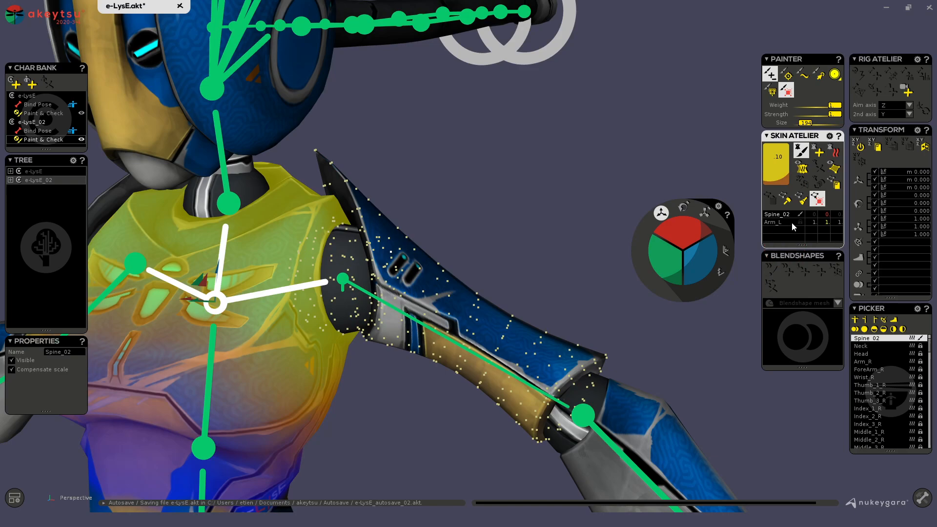
{"action": "mouse_move", "coordinate": [542, 178]}
{"action": "left_mouse_down", "text": "alt"}
{"action": "mouse_move", "coordinate": [570, 196]}
{"action": "mouse_move", "coordinate": [552, 191]}
{"action": "left_mouse_up", "text": "alt"}
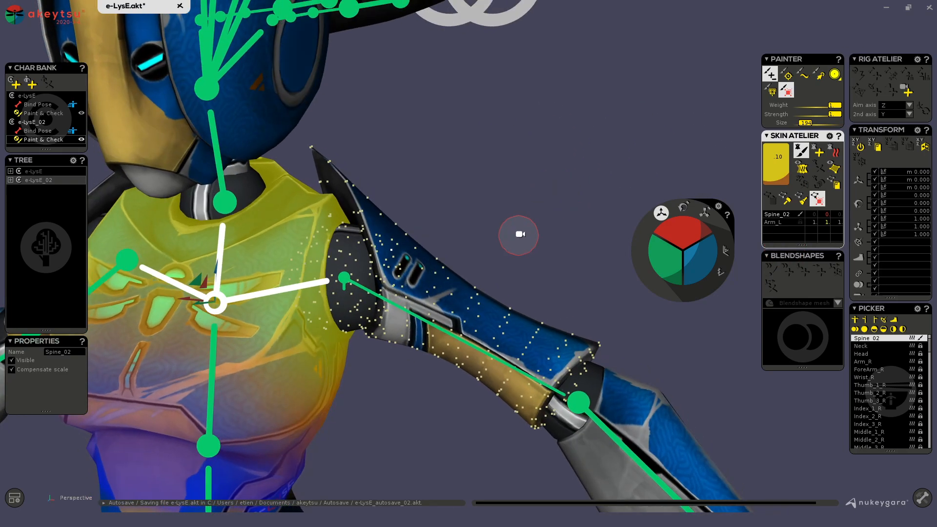
Step: Select Arm_L in e-LysE_02's Bind Pose, return to Paint & Check and select the joint's influenced vertices
{"action": "middle_click_drag", "start_coordinate": [517, 236], "coordinate": [554, 160], "text": "alt"}
{"action": "key", "text": "Tab"}
{"action": "left_click", "coordinate": [479, 233]}
{"action": "left_click", "coordinate": [482, 203]}
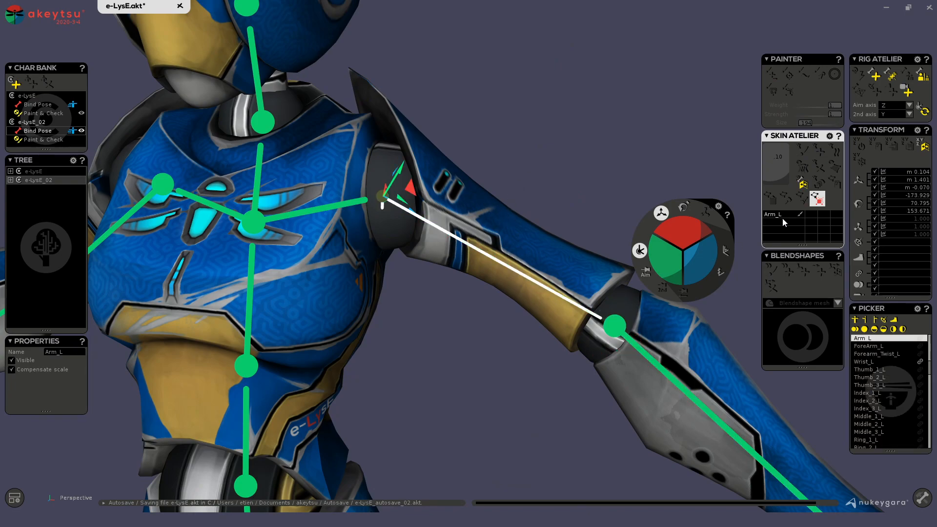
{"action": "left_click", "coordinate": [49, 139]}
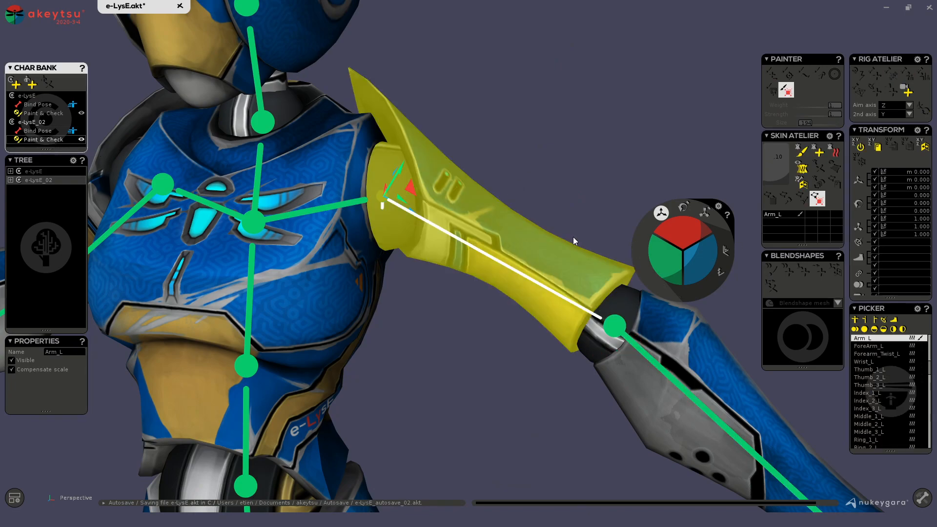
{"action": "right_click", "coordinate": [787, 214]}
{"action": "left_click", "coordinate": [818, 225]}
Step: Move Calf_Twist_L below Calf_L in the joint list and select it
{"action": "scroll", "coordinate": [861, 387], "scroll_direction": "down", "scroll_amount": 10}
{"action": "scroll", "coordinate": [861, 386], "scroll_direction": "up", "scroll_amount": 5}
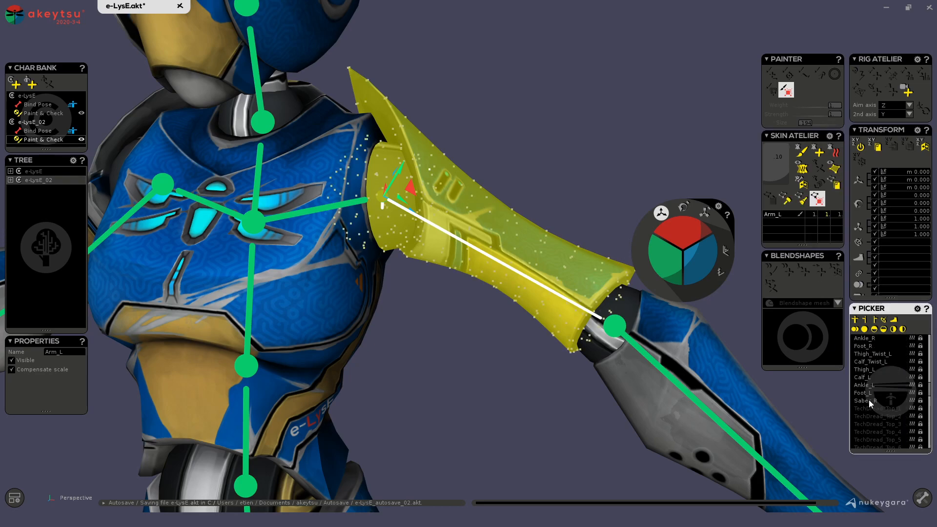
{"action": "left_click_drag", "start_coordinate": [883, 362], "coordinate": [884, 387]}
{"action": "left_click", "coordinate": [887, 362]}
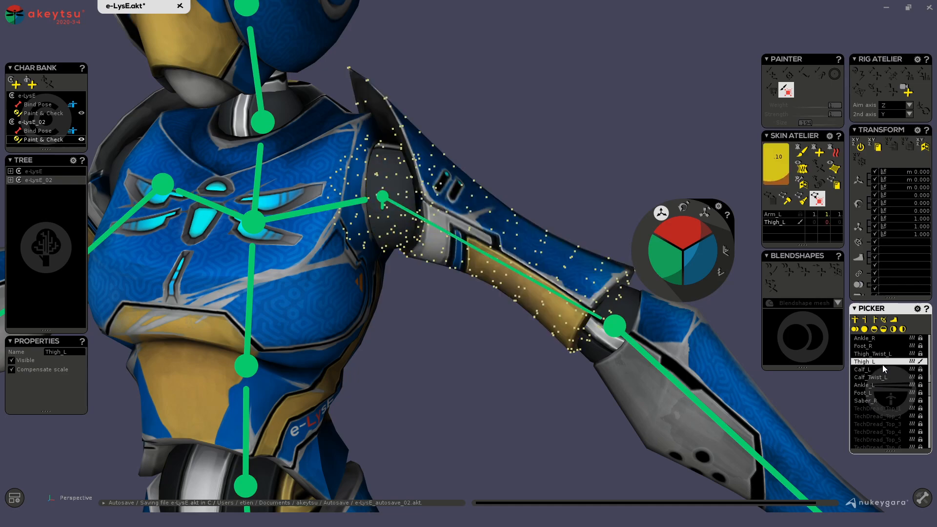
{"action": "left_click", "coordinate": [883, 378]}
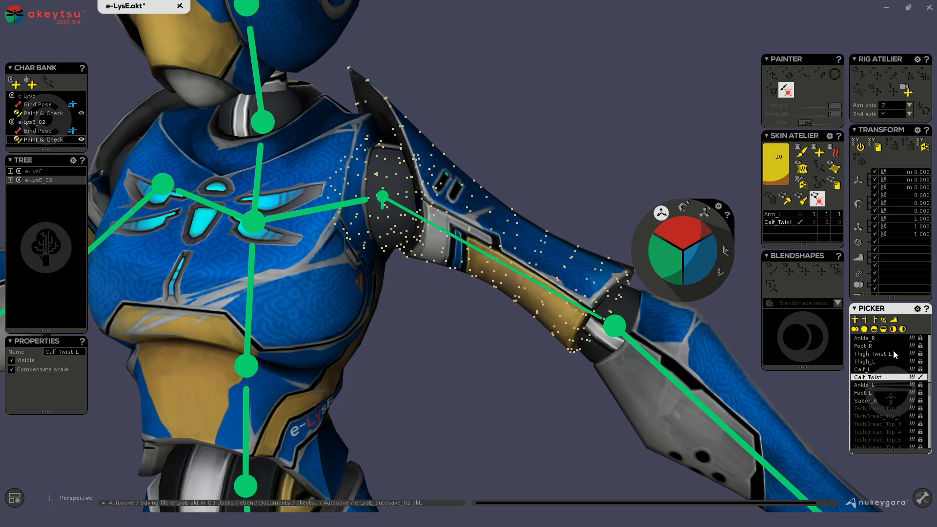
Step: Reselect Arm_L with its influenced vertices and step up to its parent joint Arm_Twist_L
{"action": "left_click", "coordinate": [507, 220]}
{"action": "left_click_drag", "start_coordinate": [500, 104], "coordinate": [470, 211], "text": "alt"}
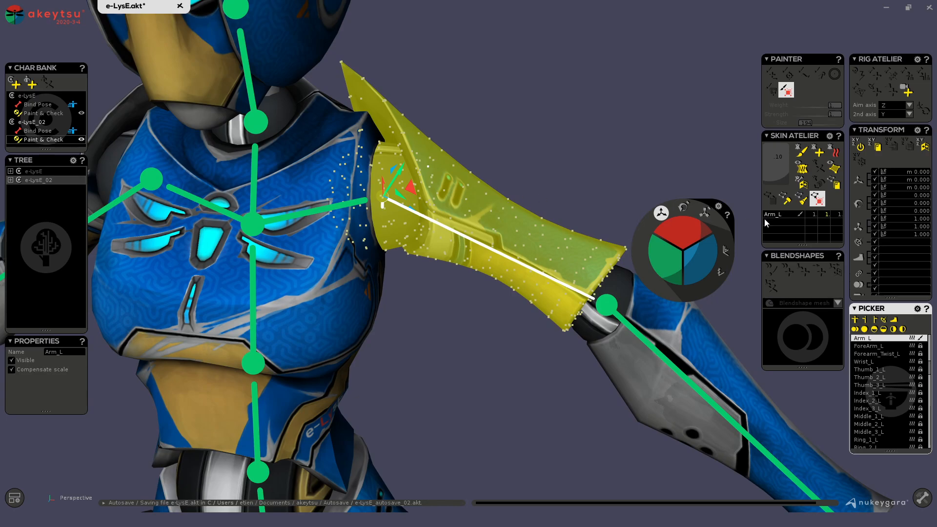
{"action": "right_click", "coordinate": [779, 218]}
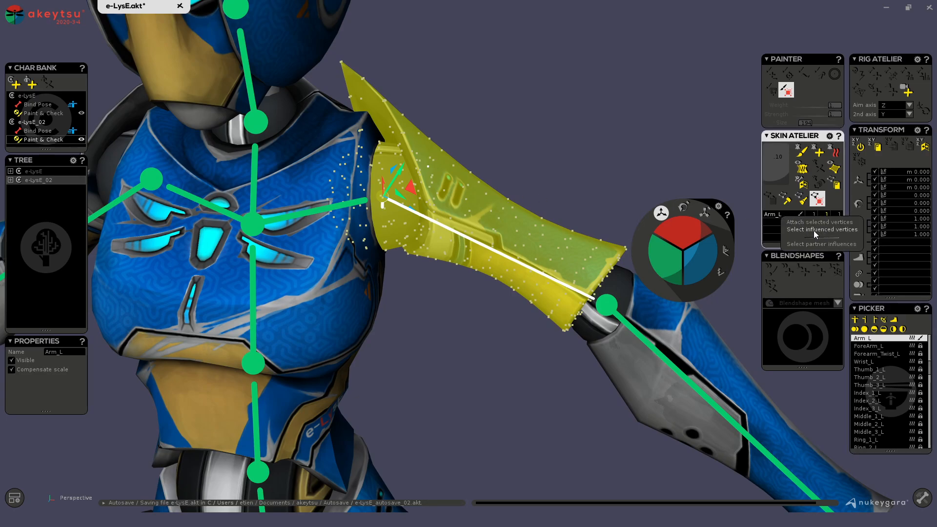
{"action": "left_click_drag", "start_coordinate": [591, 151], "coordinate": [607, 206], "text": "alt"}
{"action": "key", "text": "Up"}
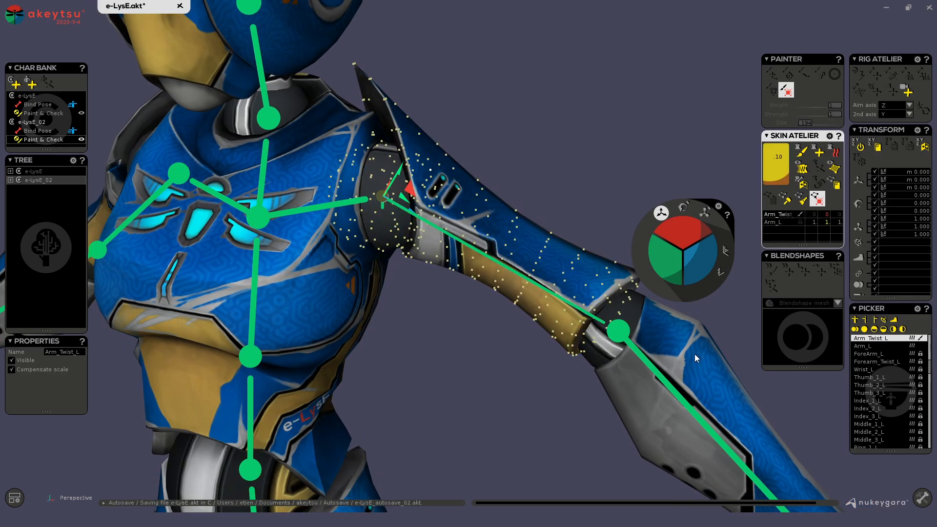
{"action": "left_click_drag", "start_coordinate": [506, 152], "coordinate": [509, 142], "text": "alt"}
{"action": "middle_click_drag", "start_coordinate": [639, 114], "coordinate": [652, 149], "text": "alt"}
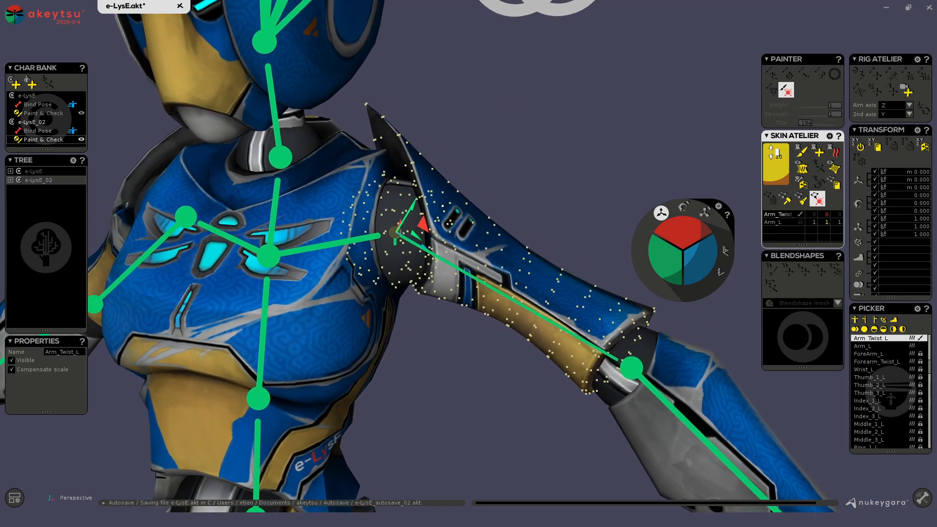
Step: Paint Arm_Twist_L weight over the shoulder and upper half of the left upper arm with the additive brush at size .516
{"action": "left_click", "coordinate": [801, 149]}
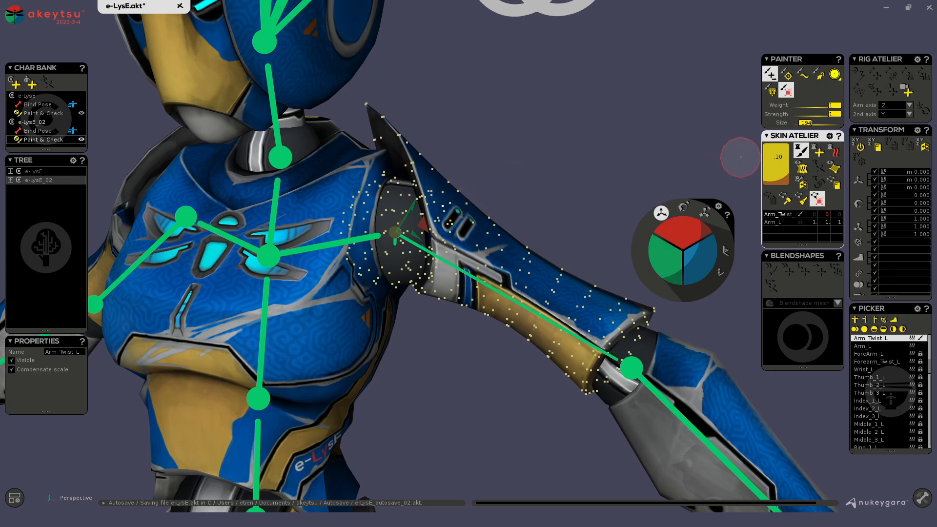
{"action": "left_click_drag", "start_coordinate": [537, 208], "coordinate": [586, 251]}
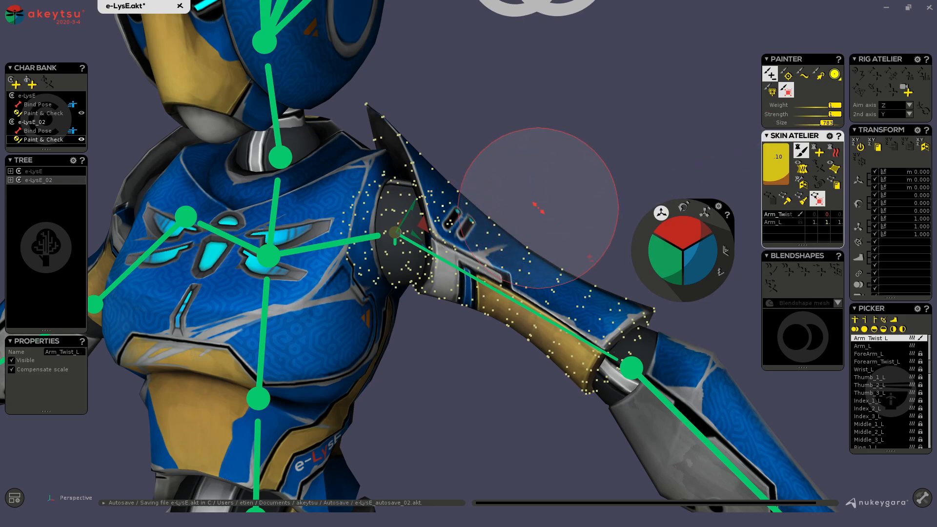
{"action": "left_click_drag", "start_coordinate": [397, 127], "coordinate": [383, 112]}
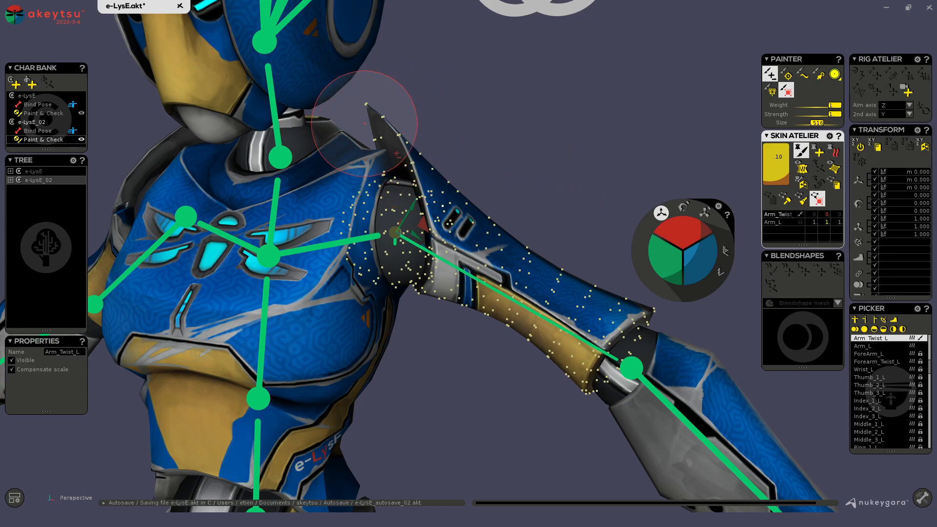
{"action": "mouse_move", "coordinate": [526, 145]}
{"action": "left_mouse_down", "text": "alt"}
{"action": "mouse_move", "coordinate": [538, 150]}
{"action": "mouse_move", "coordinate": [518, 146]}
{"action": "left_mouse_up", "text": "alt"}
{"action": "mouse_move", "coordinate": [441, 169]}
{"action": "left_mouse_down"}
{"action": "mouse_move", "coordinate": [476, 209]}
{"action": "mouse_move", "coordinate": [418, 292]}
{"action": "mouse_move", "coordinate": [405, 292]}
{"action": "mouse_move", "coordinate": [420, 112]}
{"action": "mouse_move", "coordinate": [408, 247]}
{"action": "mouse_move", "coordinate": [443, 213]}
{"action": "mouse_move", "coordinate": [455, 277]}
{"action": "left_mouse_up"}
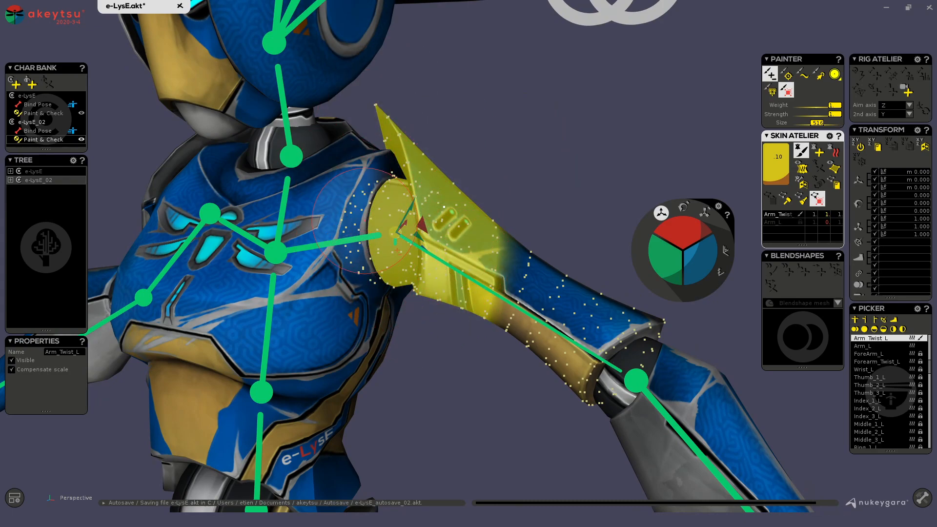
Step: Select ForeArm_L and examine its influence around the left elbow
{"action": "mouse_move", "coordinate": [481, 115]}
{"action": "left_mouse_down", "text": "alt"}
{"action": "mouse_move", "coordinate": [512, 160]}
{"action": "mouse_move", "coordinate": [370, 175]}
{"action": "mouse_move", "coordinate": [315, 146]}
{"action": "mouse_move", "coordinate": [535, 148]}
{"action": "left_mouse_up", "text": "alt"}
{"action": "middle_click_drag", "start_coordinate": [554, 341], "coordinate": [420, 253], "text": "alt"}
{"action": "mouse_move", "coordinate": [503, 220]}
{"action": "left_mouse_down", "text": "alt"}
{"action": "mouse_move", "coordinate": [536, 178]}
{"action": "mouse_move", "coordinate": [527, 194]}
{"action": "left_mouse_up", "text": "alt"}
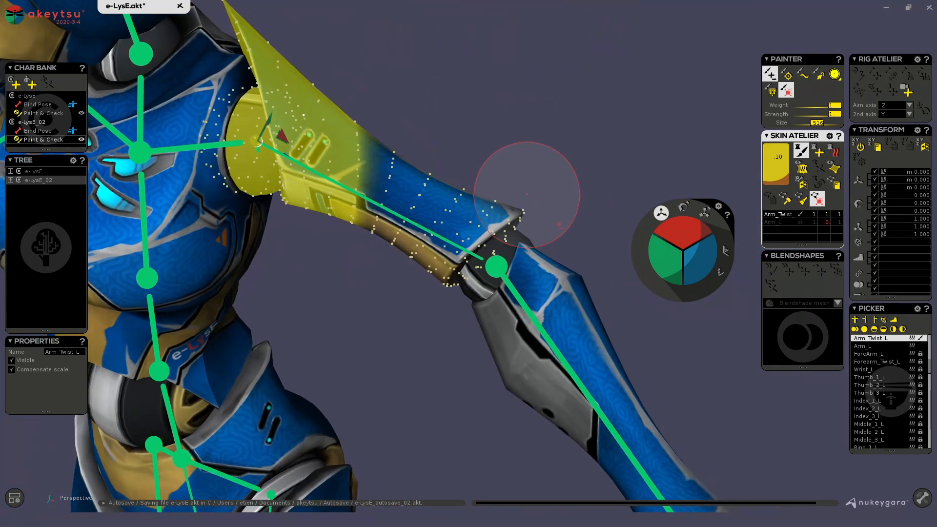
{"action": "left_click", "coordinate": [462, 221]}
{"action": "left_click", "coordinate": [526, 269]}
{"action": "left_click", "coordinate": [503, 225]}
{"action": "left_click", "coordinate": [544, 286]}
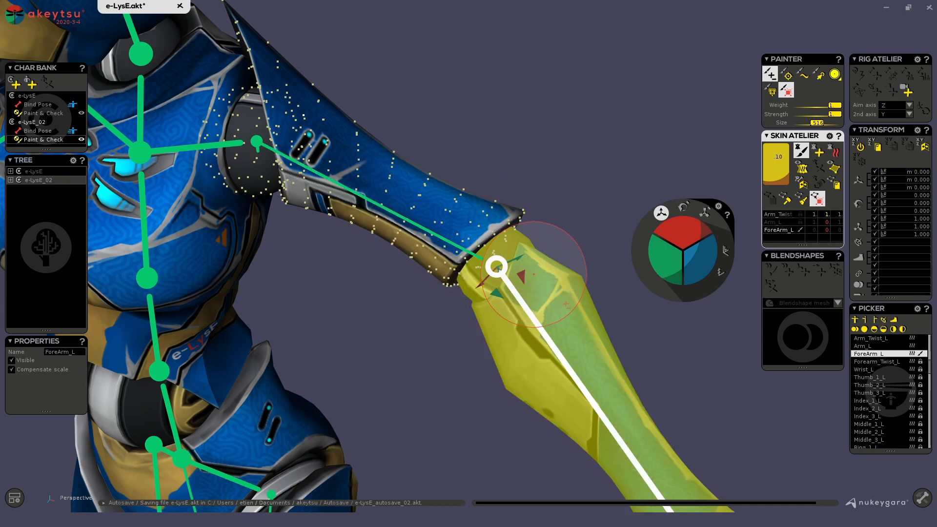
{"action": "left_click_drag", "start_coordinate": [517, 221], "coordinate": [521, 167], "text": "alt"}
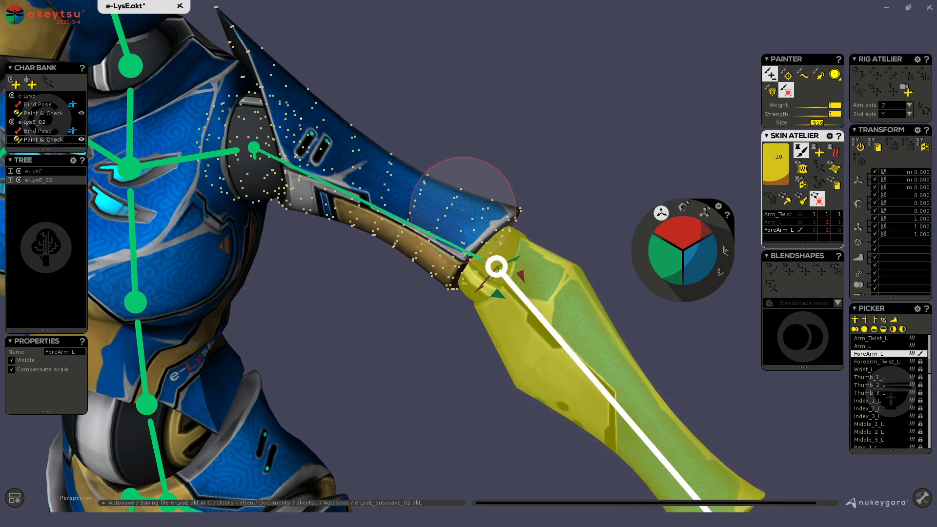
Step: Select Arm_L and smooth its weight transition along the left upper arm with the smoothing brush
{"action": "key", "text": "Up"}
{"action": "mouse_move", "coordinate": [379, 145]}
{"action": "right_mouse_down", "text": "alt"}
{"action": "mouse_move", "coordinate": [345, 121]}
{"action": "mouse_move", "coordinate": [509, 279]}
{"action": "right_mouse_up", "text": "alt"}
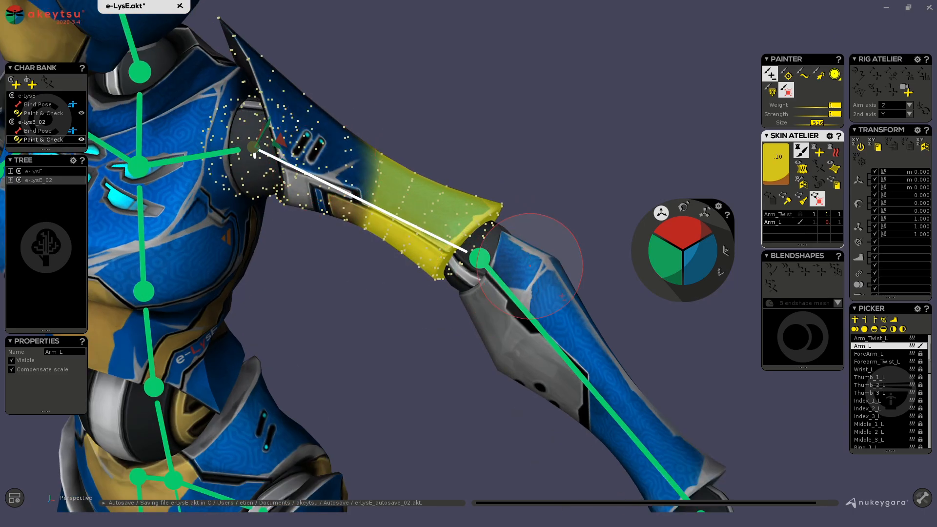
{"action": "right_click_drag", "start_coordinate": [459, 307], "coordinate": [397, 209], "text": "alt"}
{"action": "left_click_drag", "start_coordinate": [415, 208], "coordinate": [466, 196], "text": "alt"}
{"action": "right_click_drag", "start_coordinate": [467, 196], "coordinate": [473, 177], "text": "alt"}
{"action": "middle_click_drag", "start_coordinate": [422, 132], "coordinate": [438, 164], "text": "alt"}
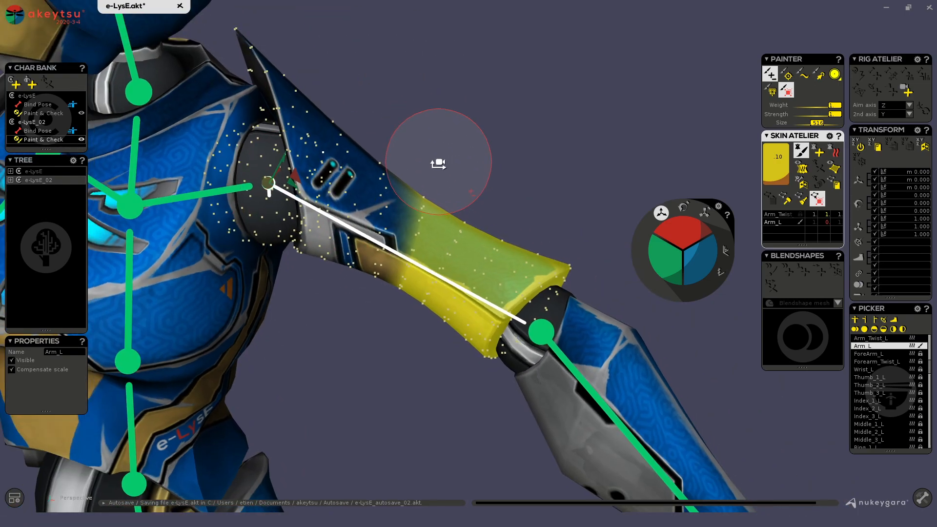
{"action": "left_click", "coordinate": [801, 73]}
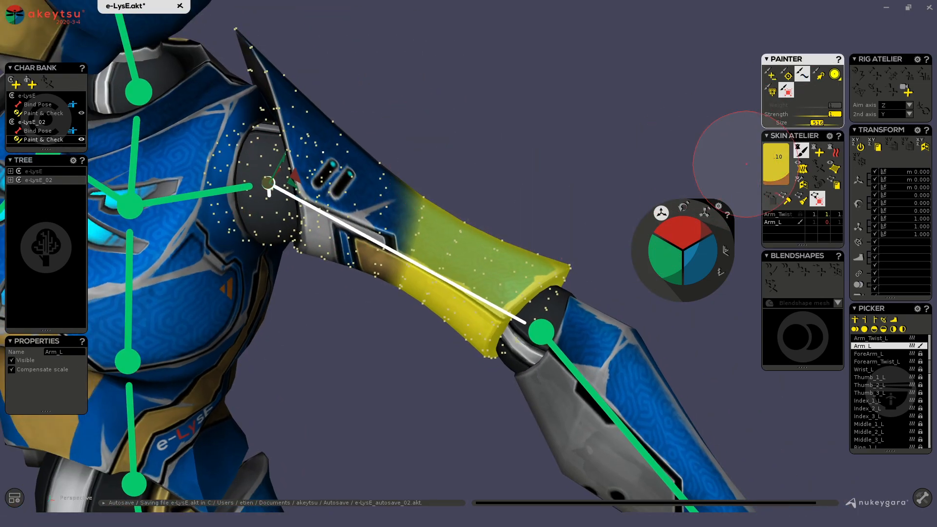
{"action": "right_click_drag", "start_coordinate": [425, 219], "coordinate": [393, 180], "text": "alt"}
{"action": "mouse_move", "coordinate": [394, 180]}
{"action": "left_mouse_down", "text": "alt"}
{"action": "mouse_move", "coordinate": [345, 228]}
{"action": "mouse_move", "coordinate": [358, 232]}
{"action": "left_mouse_up", "text": "alt"}
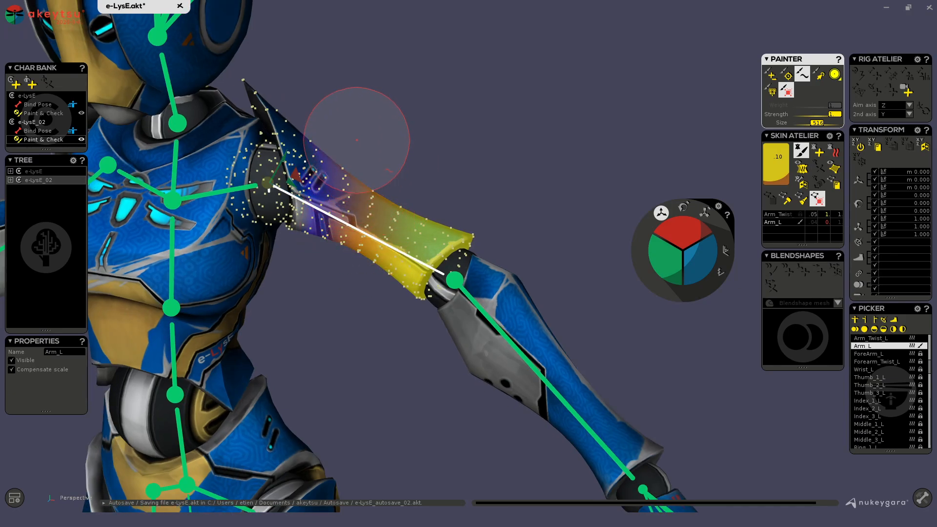
{"action": "left_click_drag", "start_coordinate": [373, 234], "coordinate": [497, 261], "text": "alt"}
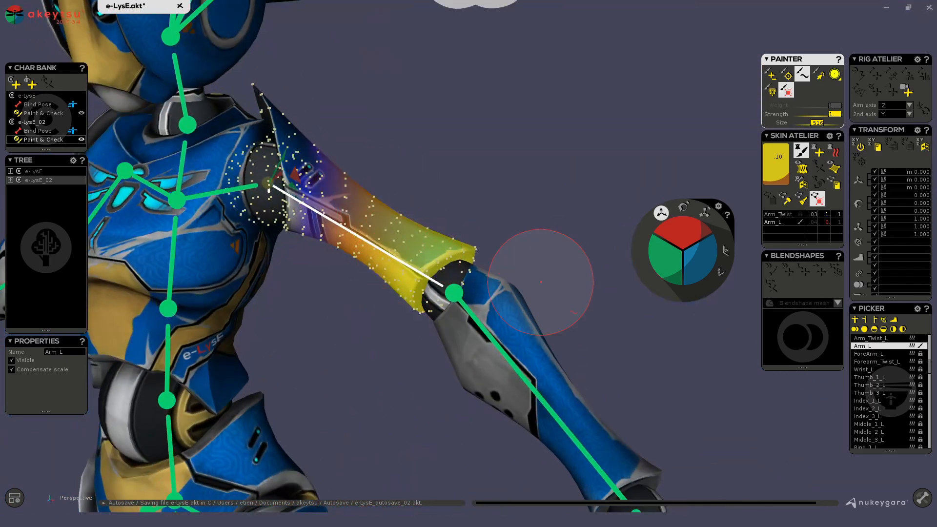
Step: Select Arm_Twist_L and rotate it 22.5 degrees about Y to test the upper arm's deformation
{"action": "left_click", "coordinate": [871, 339]}
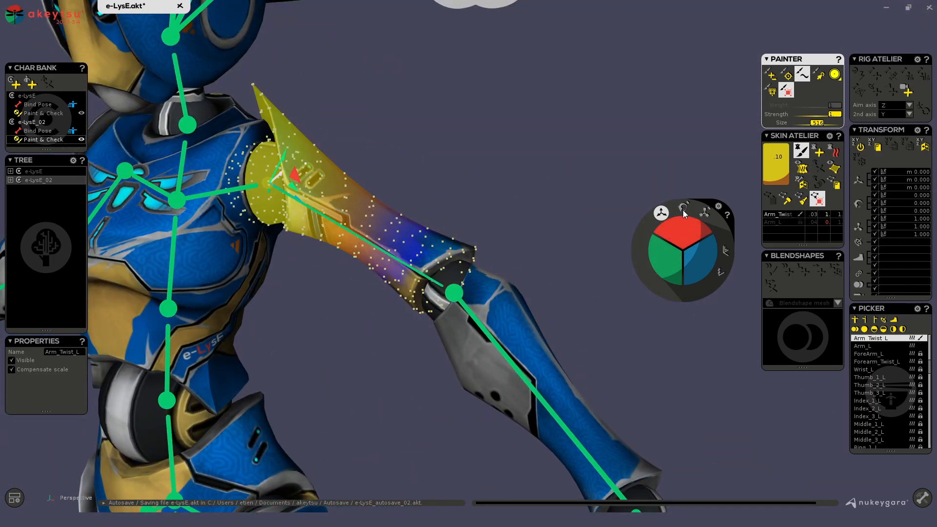
{"action": "left_click_drag", "start_coordinate": [701, 231], "coordinate": [725, 250]}
{"action": "mouse_move", "coordinate": [626, 253]}
{"action": "left_mouse_down"}
{"action": "mouse_move", "coordinate": [621, 237]}
{"action": "mouse_move", "coordinate": [640, 244]}
{"action": "left_mouse_up"}
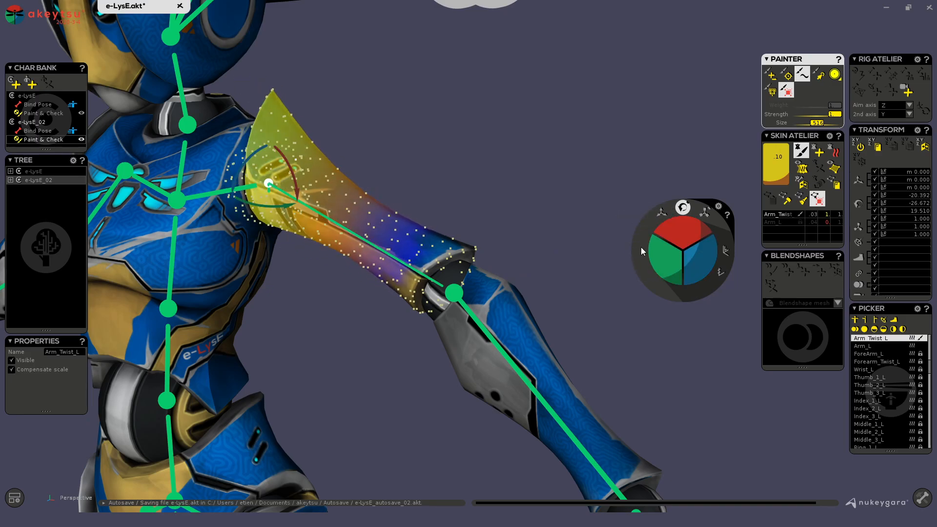
{"action": "key", "text": "ctrl+z"}
{"action": "left_click_drag", "start_coordinate": [479, 122], "coordinate": [375, 220], "text": "alt"}
{"action": "left_click_drag", "start_coordinate": [673, 251], "coordinate": [674, 249]}
{"action": "left_click_drag", "start_coordinate": [402, 251], "coordinate": [477, 257], "text": "alt"}
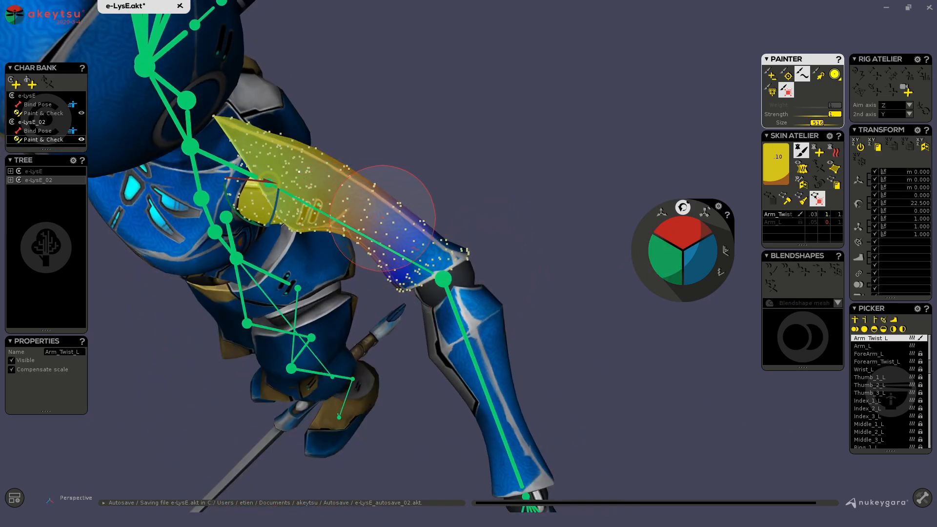
Step: Smooth Arm_Twist_L's weights along the upper arm towards the elbow and reset the test rotation
{"action": "left_click_drag", "start_coordinate": [401, 210], "coordinate": [359, 184], "text": "alt"}
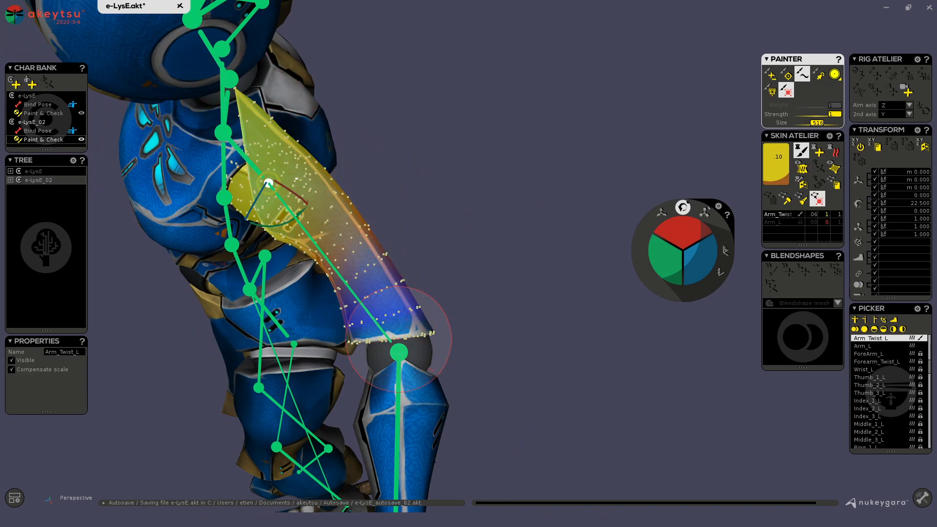
{"action": "mouse_move", "coordinate": [352, 280]}
{"action": "left_mouse_down"}
{"action": "mouse_move", "coordinate": [391, 274]}
{"action": "mouse_move", "coordinate": [414, 250]}
{"action": "mouse_move", "coordinate": [338, 150]}
{"action": "mouse_move", "coordinate": [306, 138]}
{"action": "left_mouse_up"}
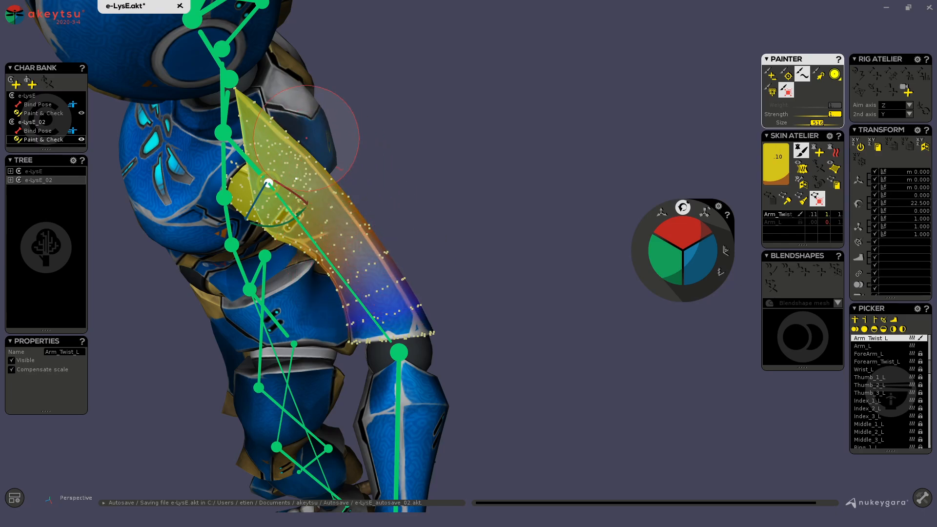
{"action": "mouse_move", "coordinate": [439, 156]}
{"action": "left_mouse_down", "text": "alt"}
{"action": "mouse_move", "coordinate": [553, 94]}
{"action": "mouse_move", "coordinate": [518, 130]}
{"action": "mouse_move", "coordinate": [527, 190]}
{"action": "mouse_move", "coordinate": [477, 142]}
{"action": "mouse_move", "coordinate": [418, 202]}
{"action": "left_mouse_up", "text": "alt"}
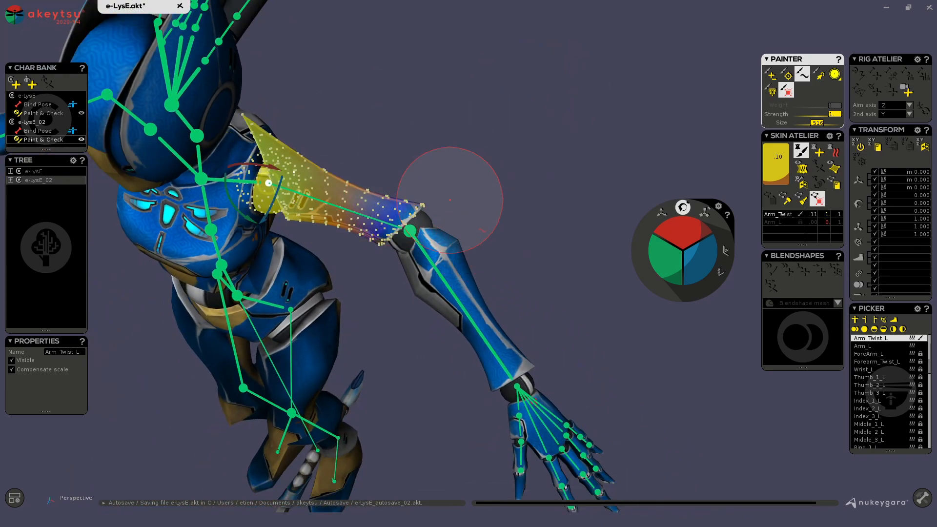
Step: Rotate Arm_Twist_L 29.7 degrees about Y to test the smoothed upper arm's deformation, and reset the rotation
{"action": "left_click_drag", "start_coordinate": [707, 258], "coordinate": [709, 264]}
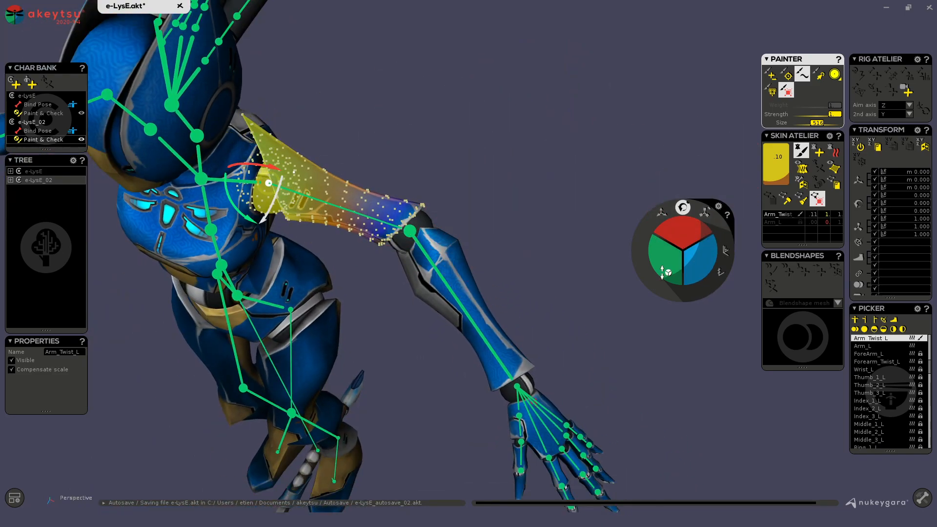
{"action": "left_click_drag", "start_coordinate": [666, 254], "coordinate": [668, 261]}
{"action": "middle_click_drag", "start_coordinate": [466, 107], "coordinate": [460, 157]}
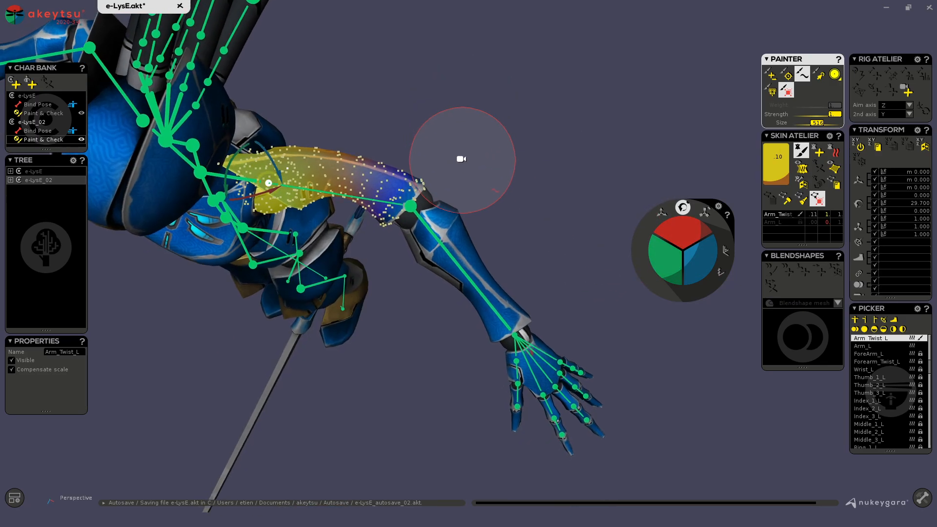
{"action": "mouse_move", "coordinate": [512, 195]}
{"action": "middle_mouse_down"}
{"action": "mouse_move", "coordinate": [558, 121]}
{"action": "mouse_move", "coordinate": [524, 104]}
{"action": "middle_mouse_up"}
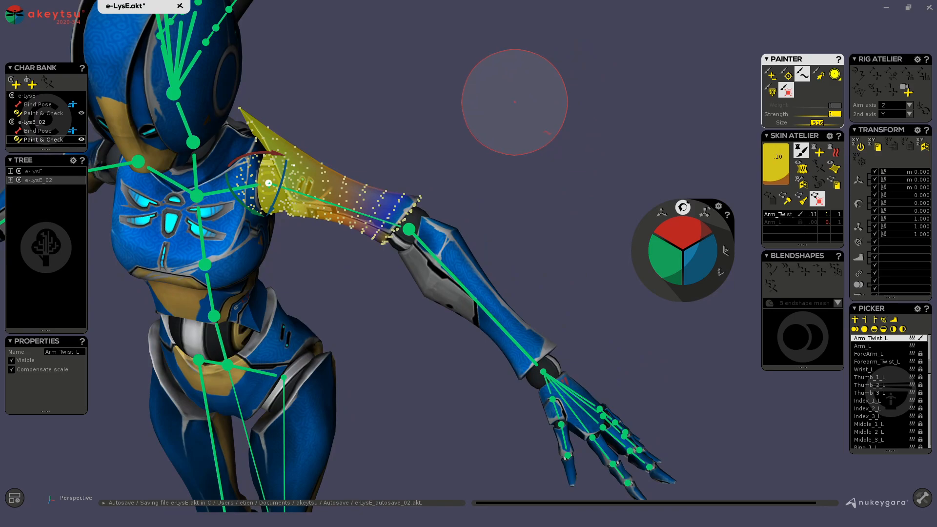
{"action": "mouse_move", "coordinate": [521, 140]}
{"action": "middle_mouse_down"}
{"action": "mouse_move", "coordinate": [552, 95]}
{"action": "mouse_move", "coordinate": [500, 173]}
{"action": "mouse_move", "coordinate": [432, 119]}
{"action": "middle_mouse_up"}
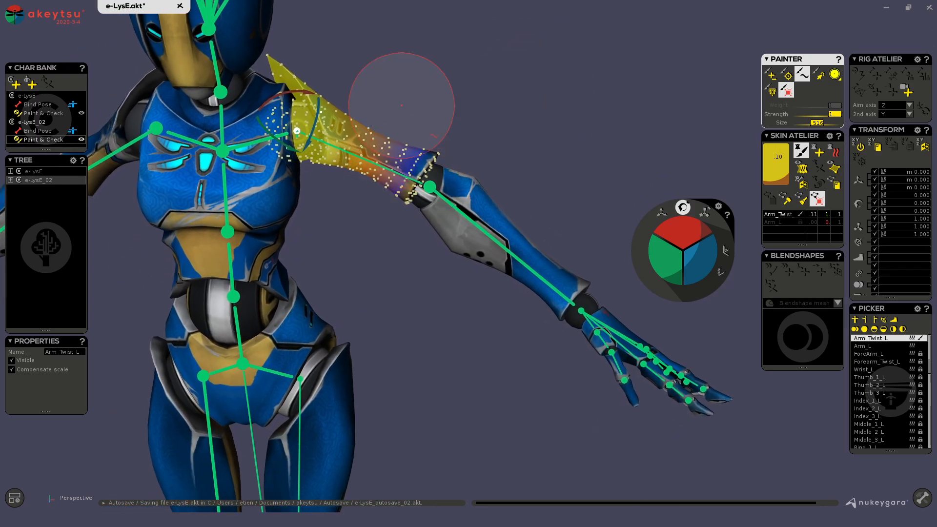
Step: Select ForeArm_L, activate the add brush and select all vertices skinned to the left forearm
{"action": "middle_click_drag", "start_coordinate": [544, 119], "coordinate": [533, 221]}
{"action": "mouse_move", "coordinate": [514, 324]}
{"action": "middle_mouse_down"}
{"action": "mouse_move", "coordinate": [584, 259]}
{"action": "mouse_move", "coordinate": [302, 230]}
{"action": "mouse_move", "coordinate": [287, 257]}
{"action": "middle_mouse_up"}
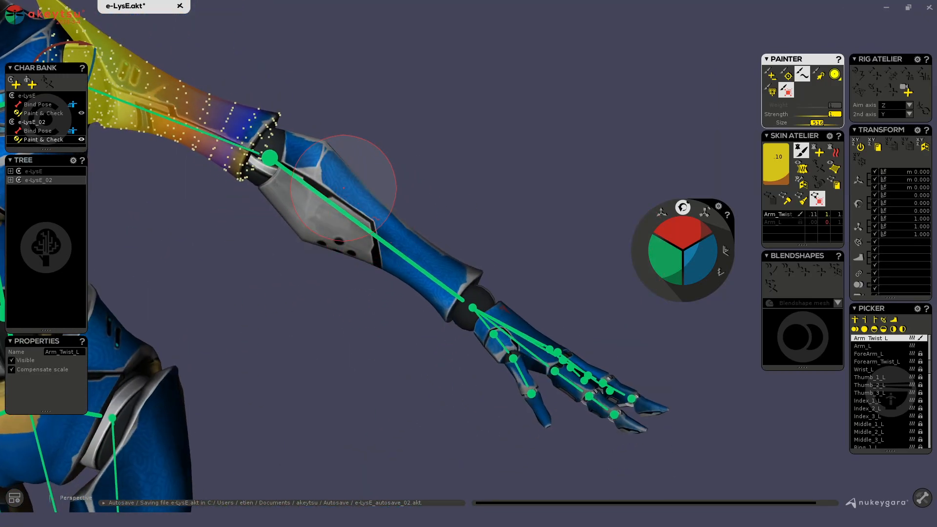
{"action": "left_click", "coordinate": [345, 161]}
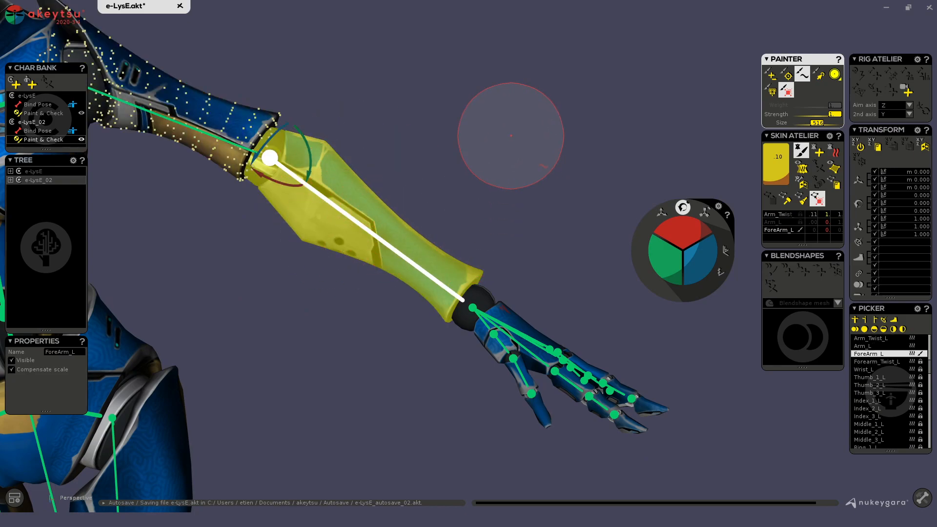
{"action": "left_click", "coordinate": [770, 78]}
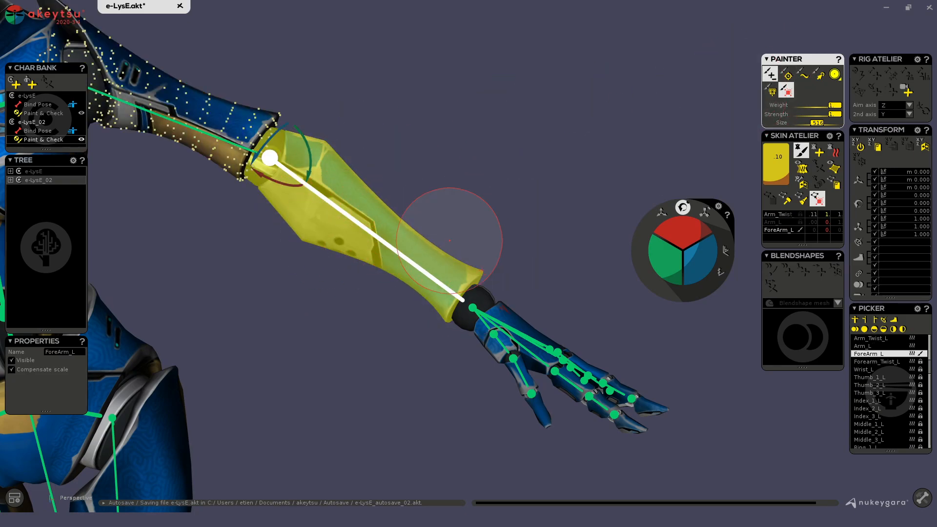
{"action": "mouse_move", "coordinate": [429, 132]}
{"action": "middle_mouse_down"}
{"action": "mouse_move", "coordinate": [446, 91]}
{"action": "mouse_move", "coordinate": [446, 174]}
{"action": "middle_mouse_up"}
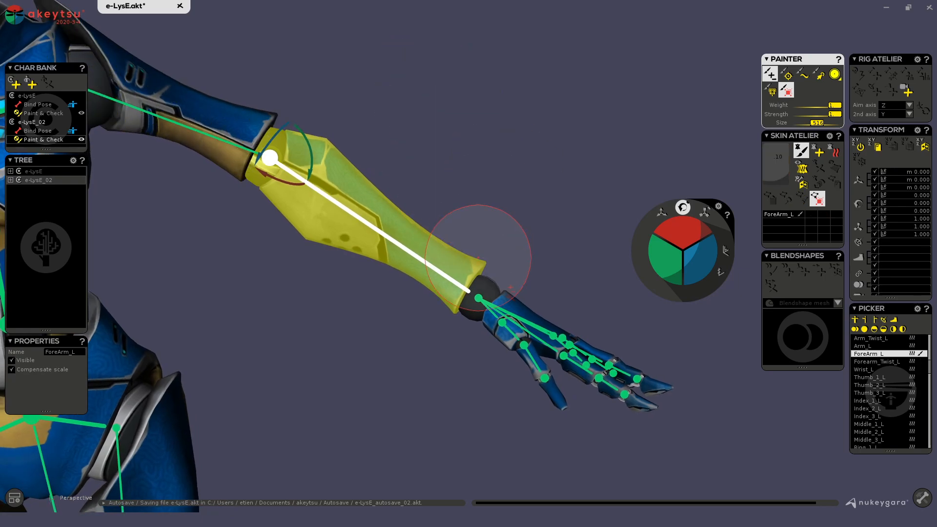
{"action": "middle_click_drag", "start_coordinate": [470, 220], "coordinate": [470, 203]}
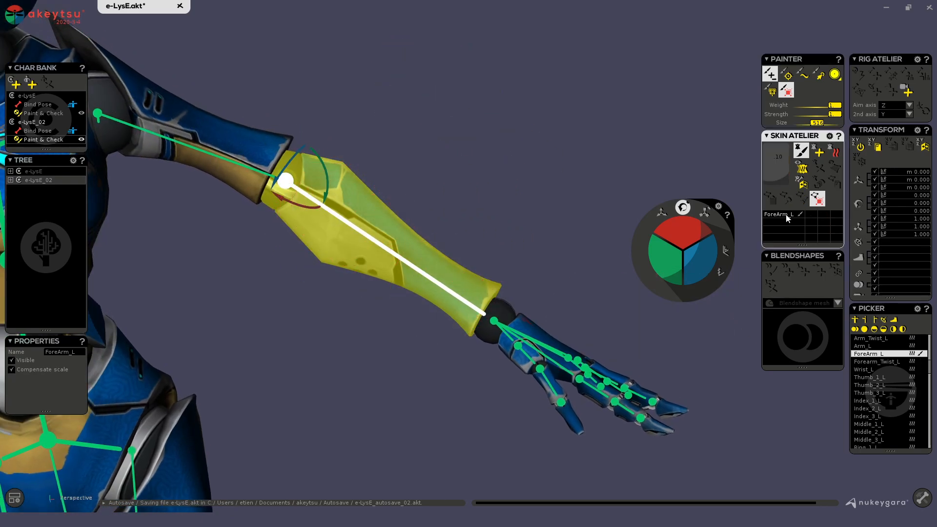
{"action": "left_click", "coordinate": [818, 228]}
{"action": "mouse_move", "coordinate": [561, 193]}
{"action": "middle_mouse_down"}
{"action": "mouse_move", "coordinate": [518, 177]}
{"action": "mouse_move", "coordinate": [334, 334]}
{"action": "middle_mouse_up"}
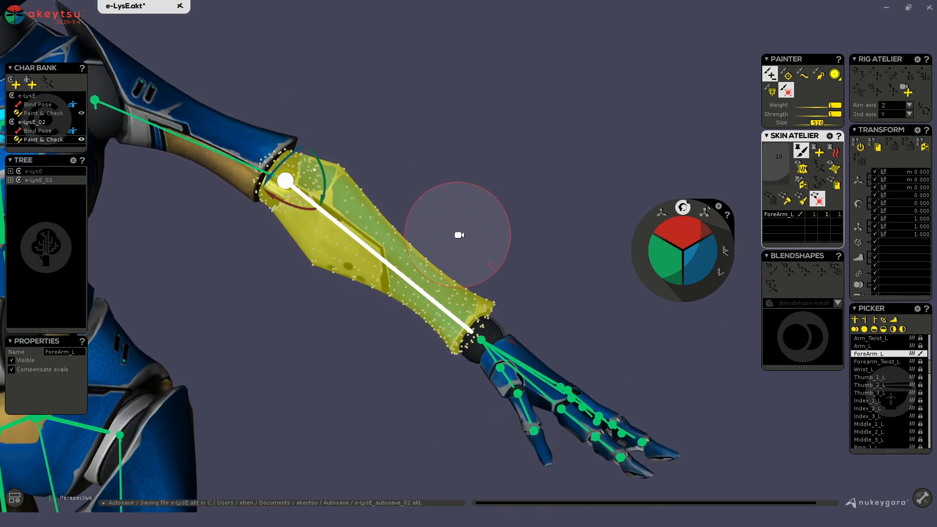
Step: Select Forearm_Twist_L and paint its weight at 1 over the lower forearm near the left wrist
{"action": "middle_click_drag", "start_coordinate": [456, 230], "coordinate": [514, 157]}
{"action": "left_click_drag", "start_coordinate": [514, 157], "coordinate": [547, 136], "text": "alt"}
{"action": "middle_click_drag", "start_coordinate": [547, 136], "coordinate": [535, 171], "text": "alt"}
{"action": "scroll", "coordinate": [534, 172], "scroll_direction": "down", "scroll_amount": 2}
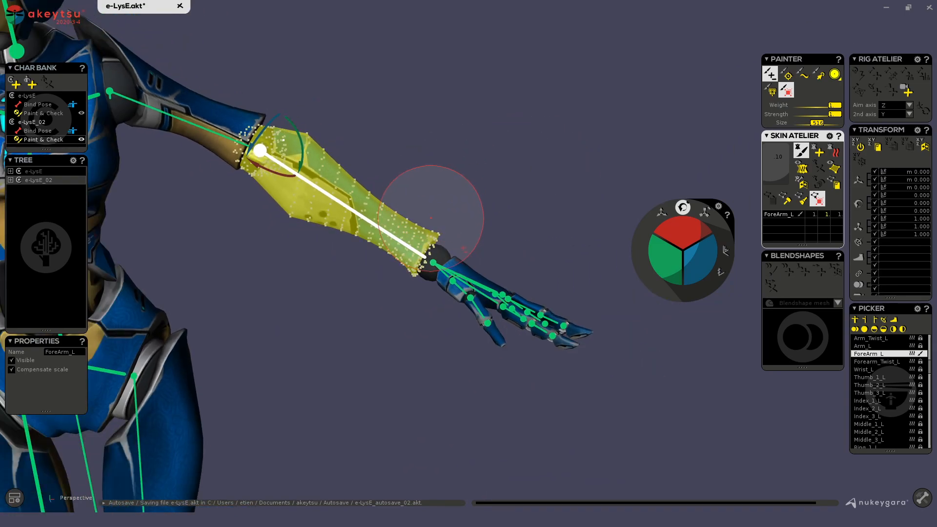
{"action": "left_click_drag", "start_coordinate": [508, 176], "coordinate": [521, 177], "text": "alt"}
{"action": "key", "text": "Down"}
{"action": "mouse_move", "coordinate": [524, 224]}
{"action": "left_mouse_down", "text": "alt"}
{"action": "mouse_move", "coordinate": [512, 226]}
{"action": "mouse_move", "coordinate": [496, 181]}
{"action": "left_mouse_up", "text": "alt"}
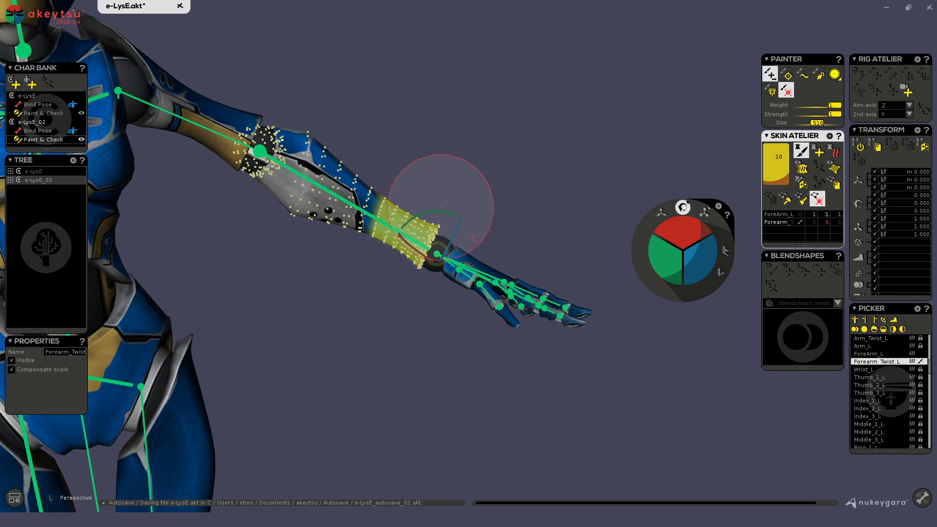
{"action": "mouse_move", "coordinate": [433, 305]}
{"action": "left_mouse_down", "text": "alt"}
{"action": "mouse_move", "coordinate": [439, 219]}
{"action": "mouse_move", "coordinate": [266, 176]}
{"action": "mouse_move", "coordinate": [537, 177]}
{"action": "left_mouse_up", "text": "alt"}
Step: Smooth Forearm_Twist_L's weights along the left forearm from the wrist towards the elbow
{"action": "left_click", "coordinate": [802, 74]}
{"action": "left_click_drag", "start_coordinate": [450, 210], "coordinate": [415, 261], "text": "alt"}
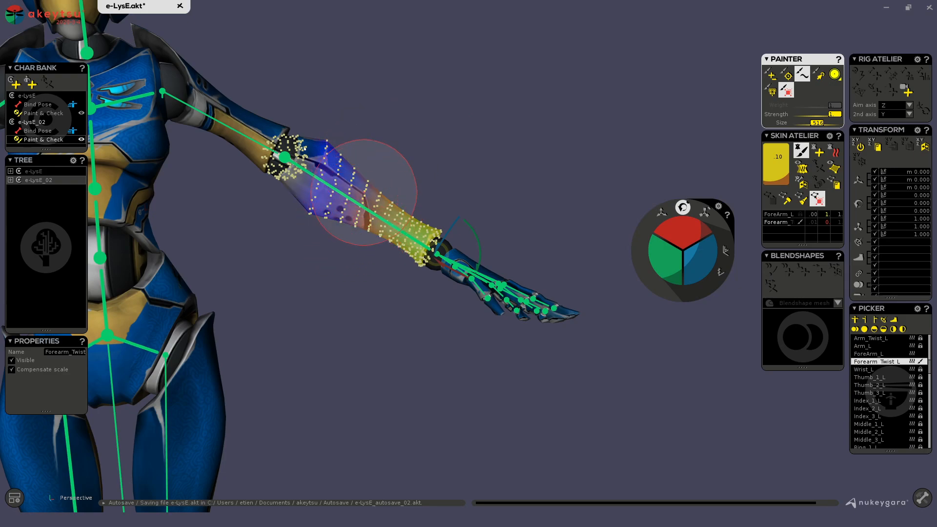
{"action": "mouse_move", "coordinate": [364, 259]}
{"action": "left_mouse_down", "text": "alt"}
{"action": "mouse_move", "coordinate": [335, 251]}
{"action": "mouse_move", "coordinate": [361, 247]}
{"action": "left_mouse_up", "text": "alt"}
{"action": "right_click_drag", "start_coordinate": [361, 246], "coordinate": [508, 205], "text": "alt"}
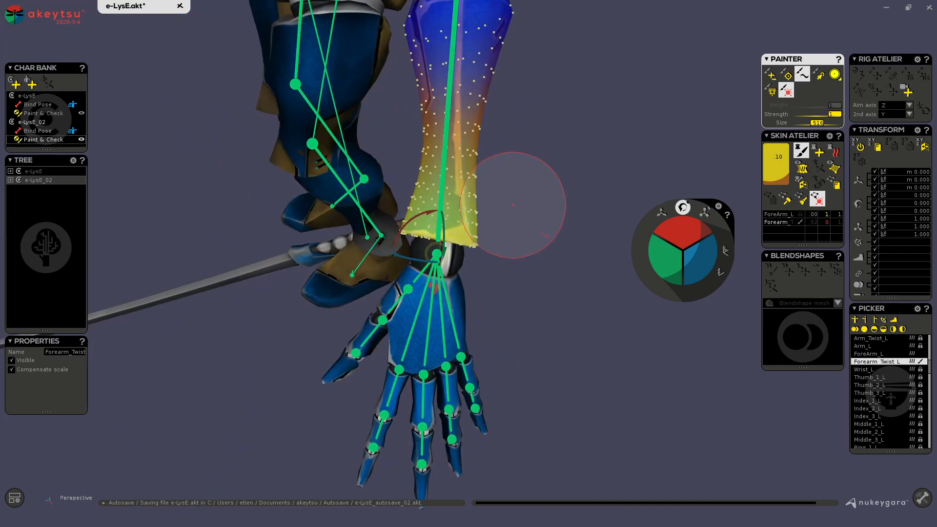
Step: Rotate Forearm_Twist_L up to 42.3 degrees about Y to test the forearm's deformation, and undo the rotation
{"action": "mouse_move", "coordinate": [669, 226]}
{"action": "left_mouse_down"}
{"action": "mouse_move", "coordinate": [675, 240]}
{"action": "mouse_move", "coordinate": [678, 212]}
{"action": "left_mouse_up"}
{"action": "middle_click_drag", "start_coordinate": [614, 113], "coordinate": [518, 228], "text": "alt"}
{"action": "mouse_move", "coordinate": [559, 167]}
{"action": "left_mouse_down", "text": "alt"}
{"action": "mouse_move", "coordinate": [550, 194]}
{"action": "mouse_move", "coordinate": [502, 184]}
{"action": "mouse_move", "coordinate": [428, 299]}
{"action": "mouse_move", "coordinate": [397, 320]}
{"action": "left_mouse_up", "text": "alt"}
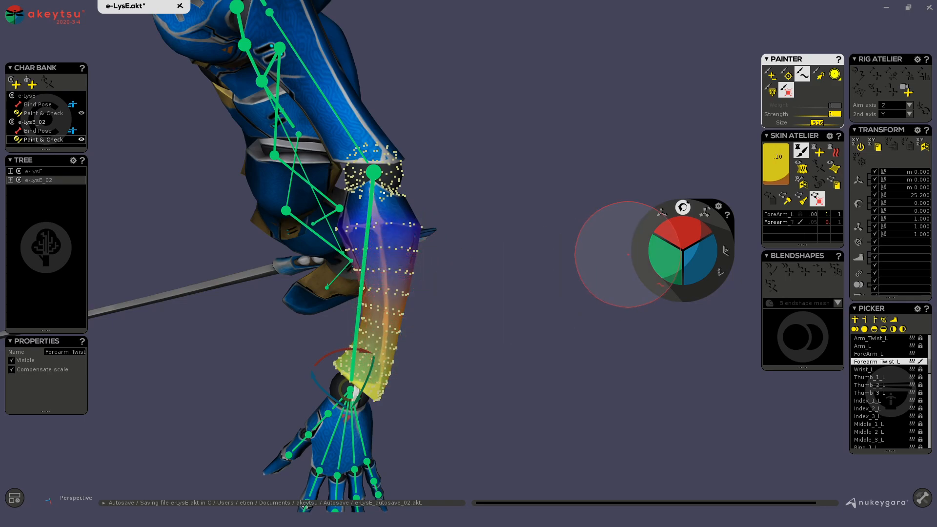
{"action": "left_click_drag", "start_coordinate": [662, 250], "coordinate": [662, 255]}
{"action": "left_click_drag", "start_coordinate": [688, 220], "coordinate": [700, 218]}
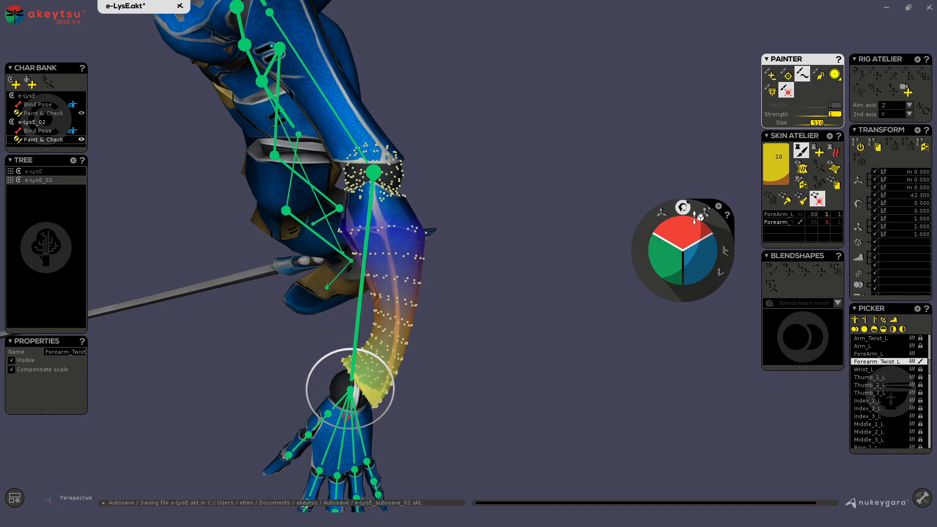
{"action": "key", "text": "ctrl+z"}
{"action": "key", "text": "ctrl+z"}
{"action": "mouse_move", "coordinate": [487, 348]}
{"action": "left_mouse_down", "text": "alt"}
{"action": "mouse_move", "coordinate": [623, 291]}
{"action": "mouse_move", "coordinate": [524, 273]}
{"action": "left_mouse_up", "text": "alt"}
Step: Clear the vertex selection and mirror the left arm's joints and skin weights onto the right arm
{"action": "left_click", "coordinate": [463, 165]}
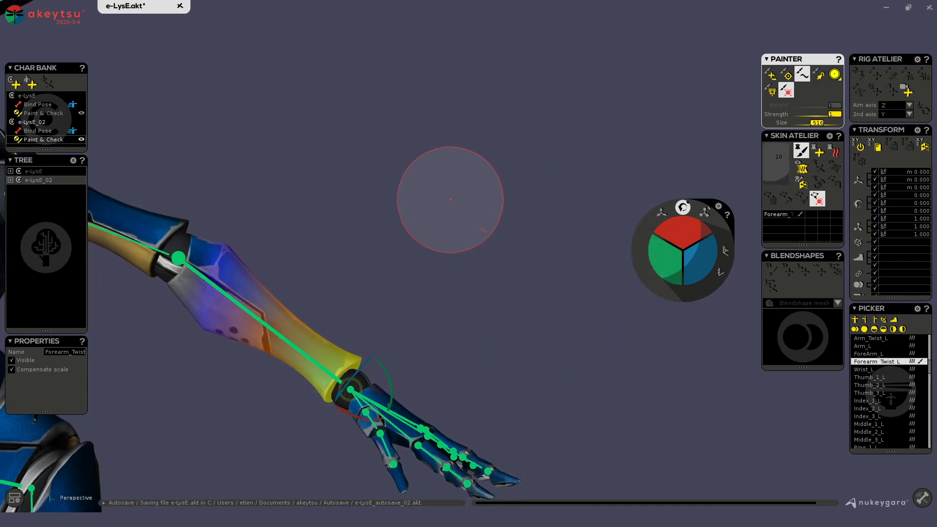
{"action": "scroll", "coordinate": [510, 225], "scroll_direction": "down", "scroll_amount": 5}
{"action": "middle_click_drag", "start_coordinate": [380, 259], "coordinate": [505, 171], "text": "alt"}
{"action": "scroll", "coordinate": [497, 185], "scroll_direction": "up", "scroll_amount": 3}
{"action": "mouse_move", "coordinate": [491, 197]}
{"action": "left_mouse_down", "text": "alt"}
{"action": "mouse_move", "coordinate": [516, 186]}
{"action": "mouse_move", "coordinate": [470, 173]}
{"action": "left_mouse_up", "text": "alt"}
{"action": "middle_click_drag", "start_coordinate": [470, 174], "coordinate": [556, 161], "text": "alt"}
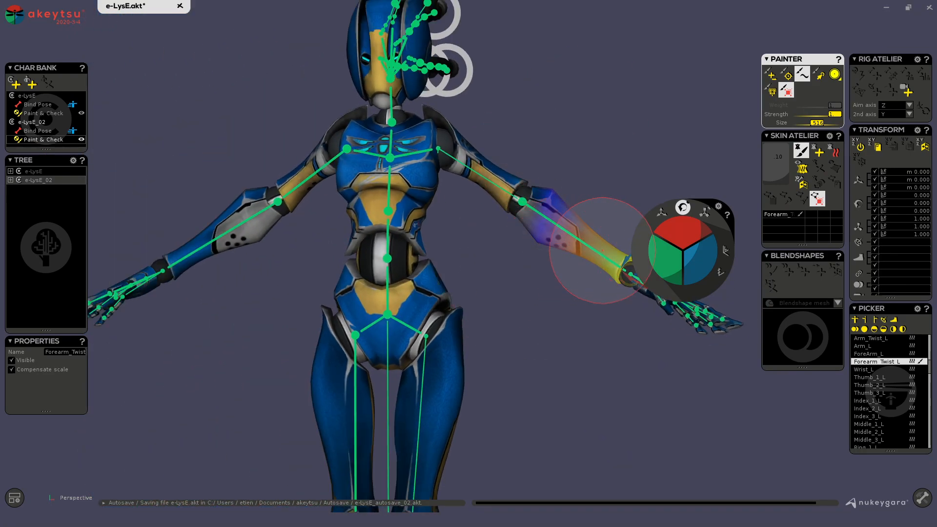
{"action": "middle_click_drag", "start_coordinate": [617, 140], "coordinate": [575, 156], "text": "alt"}
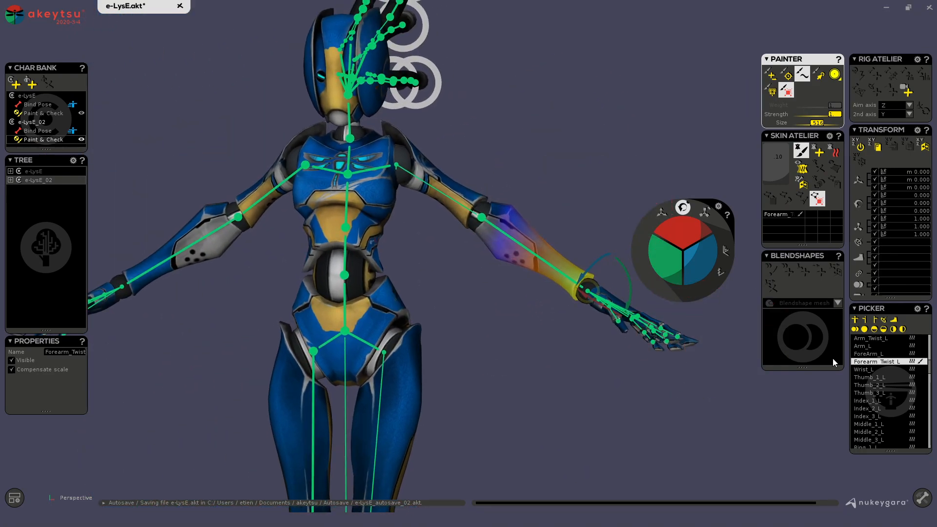
{"action": "mouse_move", "coordinate": [395, 257]}
{"action": "middle_mouse_down", "text": "alt"}
{"action": "mouse_move", "coordinate": [403, 220]}
{"action": "mouse_move", "coordinate": [390, 152]}
{"action": "middle_mouse_up", "text": "alt"}
{"action": "left_click_drag", "start_coordinate": [438, 210], "coordinate": [435, 220], "text": "alt"}
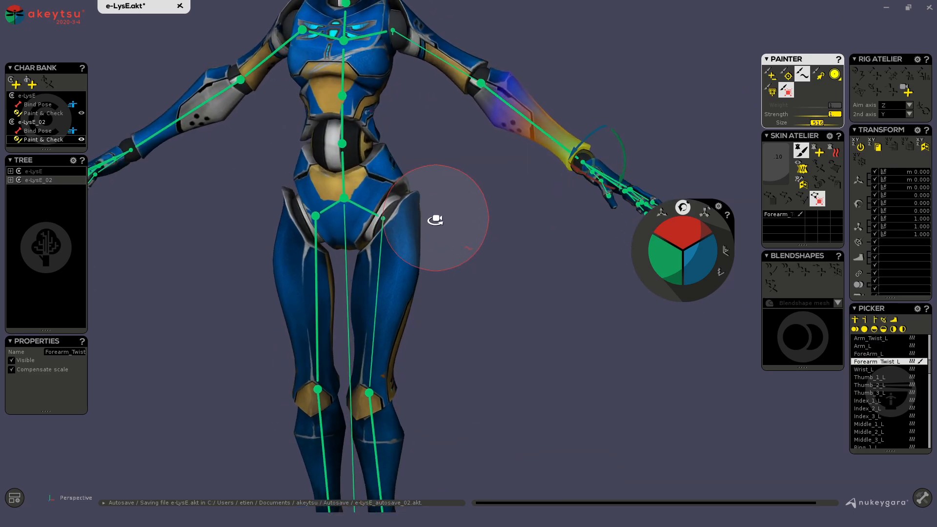
{"action": "left_click", "coordinate": [873, 339]}
{"action": "middle_click_drag", "start_coordinate": [342, 142], "coordinate": [466, 208], "text": "alt"}
Step: Examine the mirrored joint influences along the right arm, from the Head joint to ForeArm_R
{"action": "left_click", "coordinate": [384, 119]}
{"action": "left_click_drag", "start_coordinate": [263, 91], "coordinate": [352, 124], "text": "alt"}
{"action": "key", "text": "Up"}
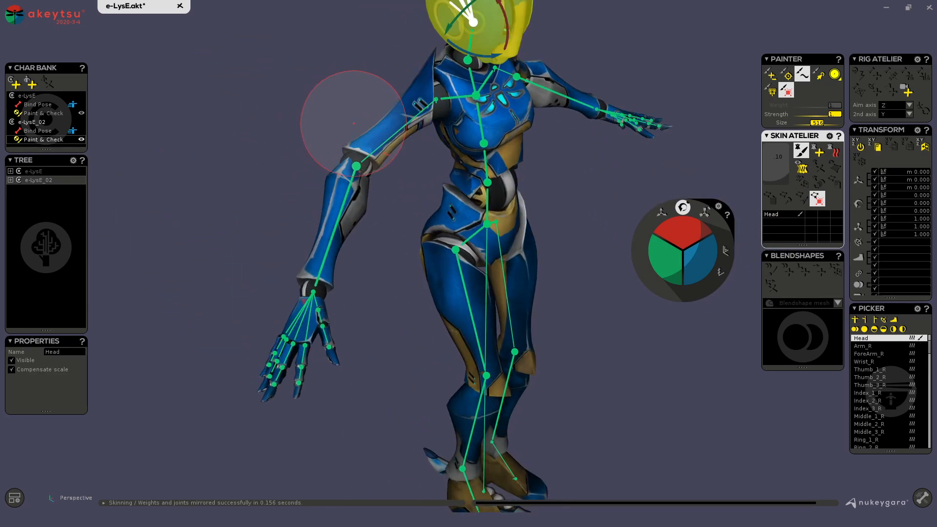
{"action": "key", "text": "Down"}
{"action": "key", "text": "Down"}
{"action": "key", "text": "Up"}
{"action": "key", "text": "Down"}
{"action": "key", "text": "Up"}
{"action": "key", "text": "Down"}
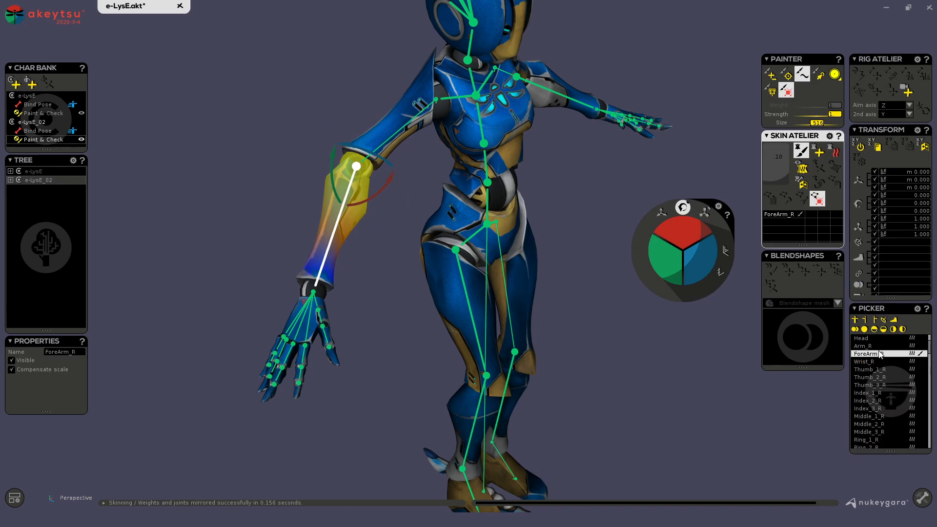
Step: Reorder the right arm's joints below Head as Arm_Twist_R, Arm_R, ForeArm_R and Forearm_Twist_R
{"action": "left_click", "coordinate": [877, 349]}
{"action": "scroll", "coordinate": [887, 362], "scroll_direction": "down", "scroll_amount": 4}
{"action": "scroll", "coordinate": [886, 362], "scroll_direction": "down", "scroll_amount": 5}
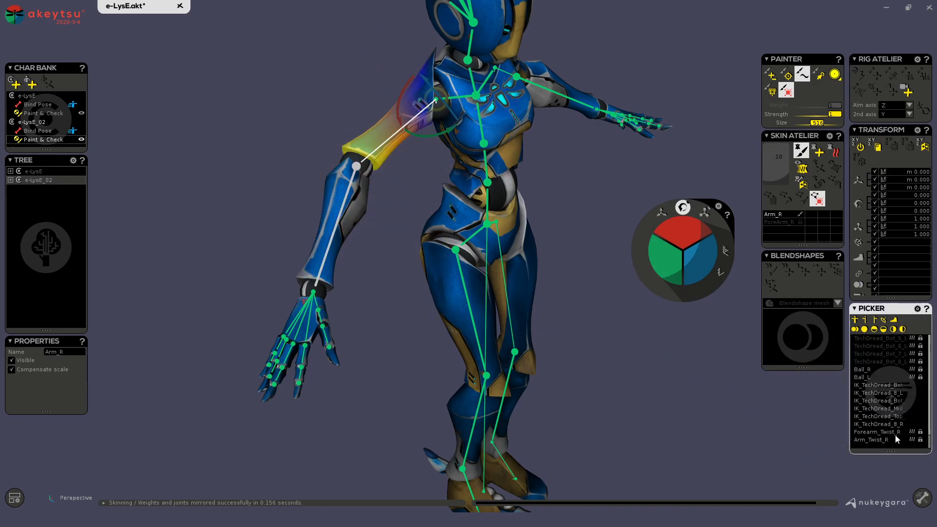
{"action": "left_click", "coordinate": [891, 432]}
{"action": "left_click", "coordinate": [888, 439]}
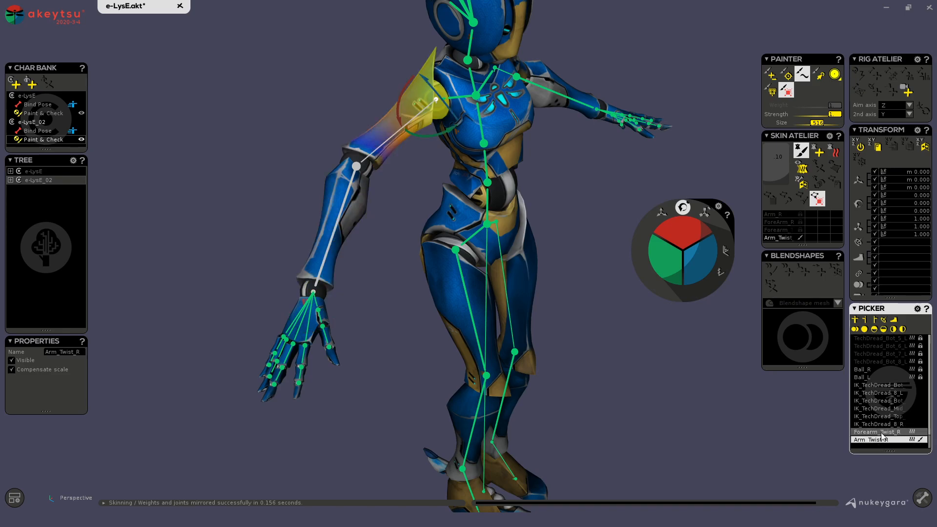
{"action": "scroll", "coordinate": [881, 415], "scroll_direction": "up", "scroll_amount": 8}
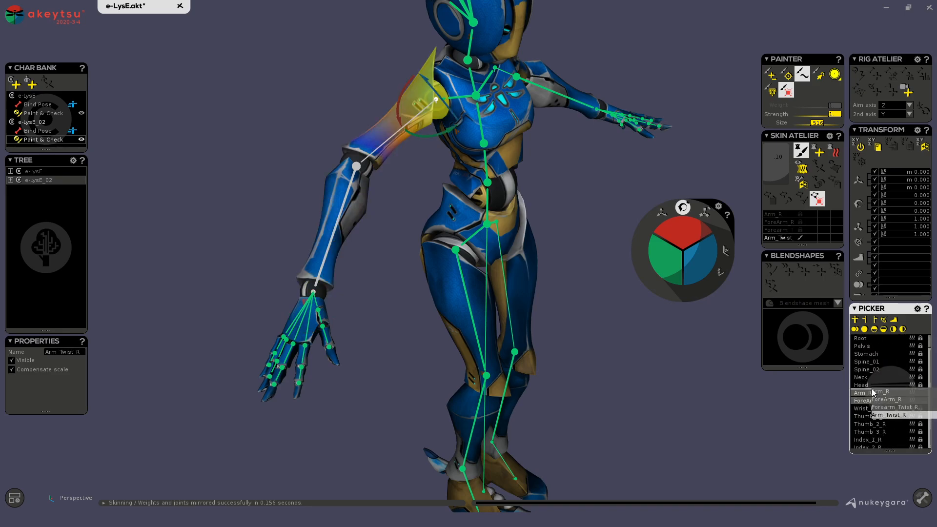
{"action": "left_click", "coordinate": [889, 409]}
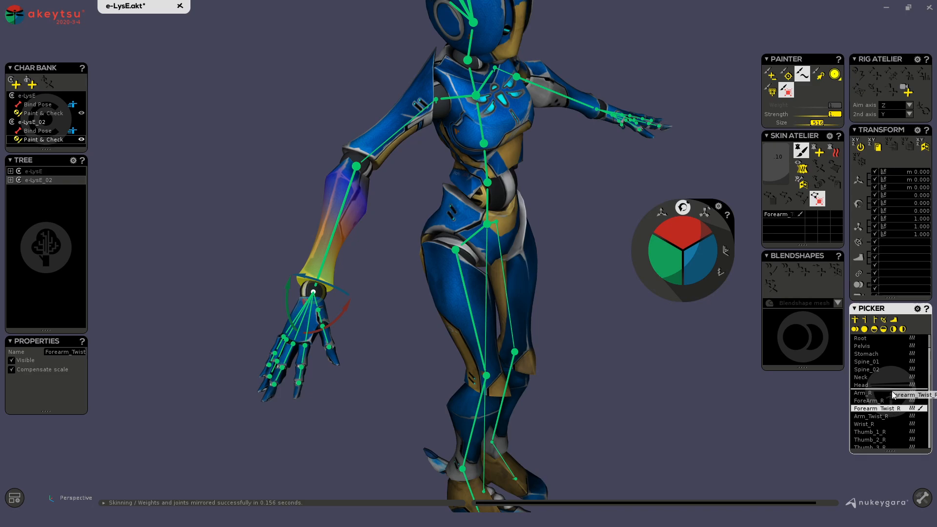
{"action": "left_click_drag", "start_coordinate": [882, 417], "coordinate": [887, 396]}
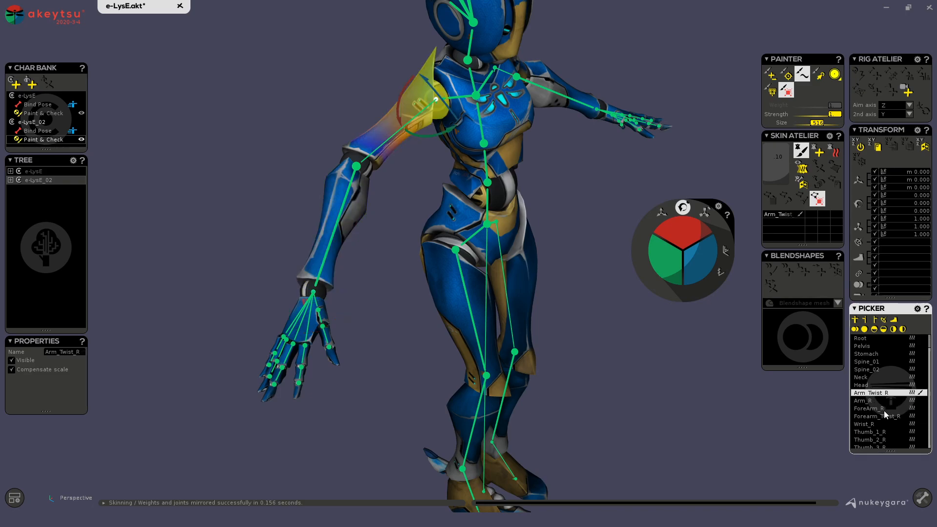
Step: Step through the reordered right arm joints and examine the mirrored weights of each one up close
{"action": "key", "text": "Up"}
{"action": "key", "text": "Down"}
{"action": "key", "text": "Down"}
{"action": "key", "text": "Down"}
{"action": "key", "text": "Down"}
{"action": "key", "text": "Up"}
{"action": "key", "text": "Down"}
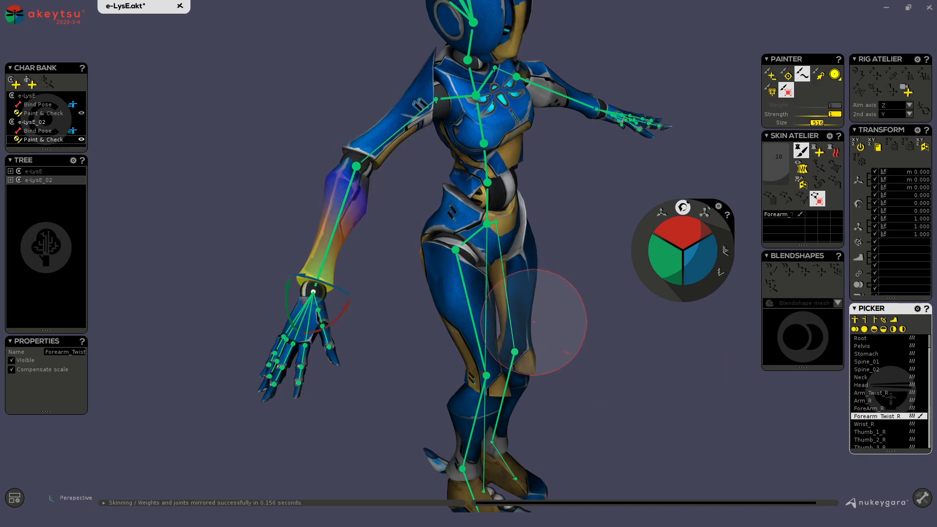
{"action": "scroll", "coordinate": [385, 244], "scroll_direction": "up", "scroll_amount": 4}
{"action": "left_click_drag", "start_coordinate": [427, 239], "coordinate": [467, 257], "text": "alt"}
{"action": "left_click_drag", "start_coordinate": [527, 350], "coordinate": [426, 251], "text": "alt"}
{"action": "key", "text": "Up"}
{"action": "key", "text": "Up"}
{"action": "key", "text": "Down"}
{"action": "key", "text": "Down"}
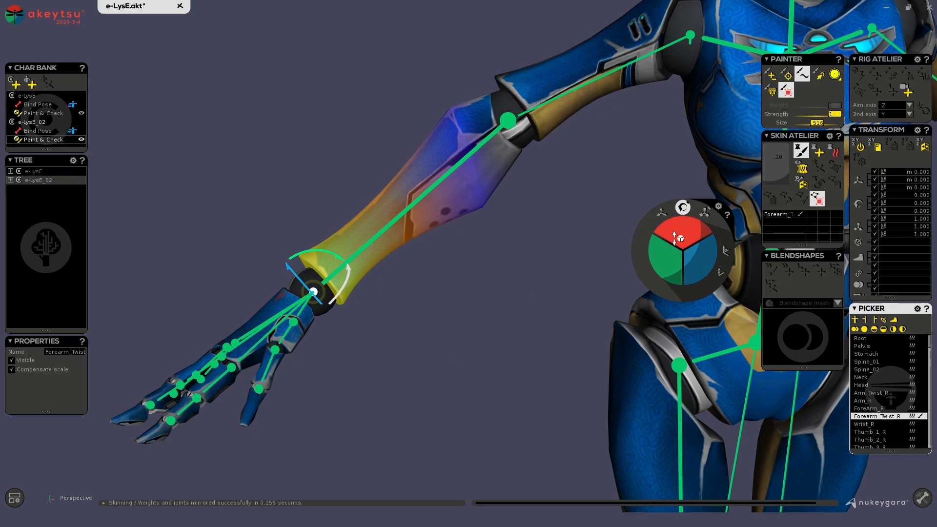
Step: Translate Forearm_Twist_R by -0.166 m along Y to test its influence on the right forearm, and undo the move
{"action": "left_click", "coordinate": [661, 213]}
{"action": "mouse_move", "coordinate": [676, 258]}
{"action": "left_mouse_down"}
{"action": "mouse_move", "coordinate": [676, 287]}
{"action": "mouse_move", "coordinate": [675, 266]}
{"action": "left_mouse_up"}
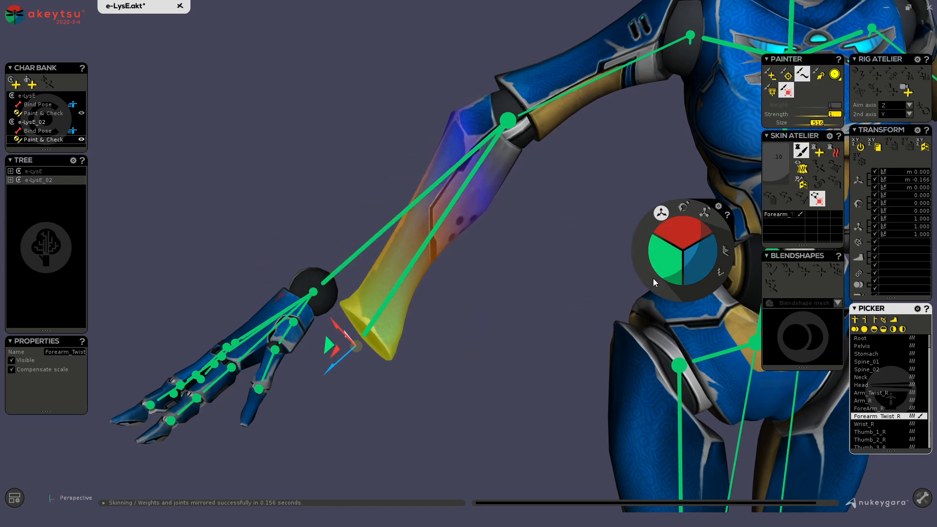
{"action": "left_click_drag", "start_coordinate": [546, 322], "coordinate": [596, 351], "text": "alt"}
{"action": "key", "text": "ctrl+z"}
Step: Select the vertices skinned to Thigh_L and make Thigh_Twist_L the active joint for painting
{"action": "scroll", "coordinate": [440, 272], "scroll_direction": "down", "scroll_amount": 5}
{"action": "left_click_drag", "start_coordinate": [498, 304], "coordinate": [448, 285], "text": "alt"}
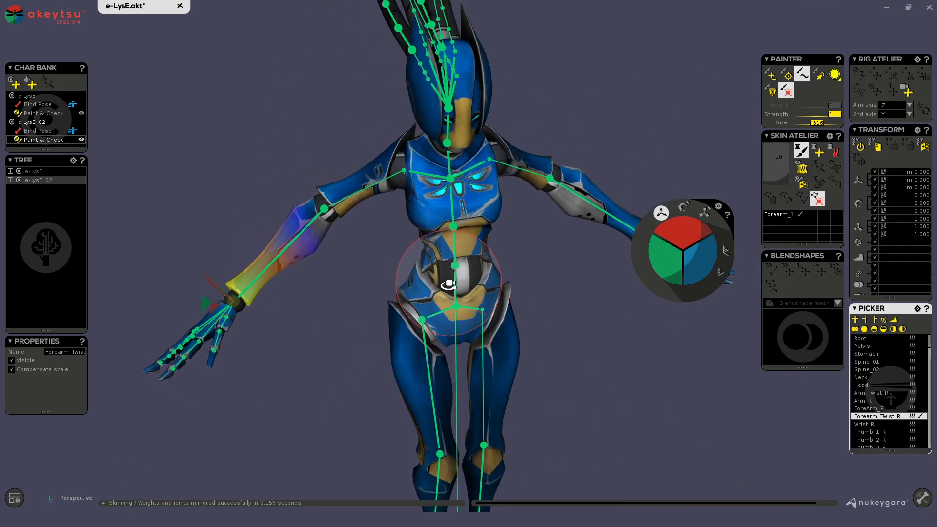
{"action": "middle_click_drag", "start_coordinate": [448, 285], "coordinate": [386, 179], "text": "alt"}
{"action": "left_click", "coordinate": [375, 219]}
{"action": "left_click_drag", "start_coordinate": [487, 279], "coordinate": [462, 250], "text": "alt"}
{"action": "right_click_drag", "start_coordinate": [462, 251], "coordinate": [467, 316], "text": "alt"}
{"action": "left_click_drag", "start_coordinate": [408, 337], "coordinate": [398, 307], "text": "alt"}
{"action": "middle_click_drag", "start_coordinate": [479, 359], "coordinate": [512, 330], "text": "alt"}
{"action": "mouse_move", "coordinate": [439, 266]}
{"action": "left_mouse_down", "text": "alt"}
{"action": "mouse_move", "coordinate": [462, 247]}
{"action": "mouse_move", "coordinate": [459, 264]}
{"action": "mouse_move", "coordinate": [443, 220]}
{"action": "left_mouse_up", "text": "alt"}
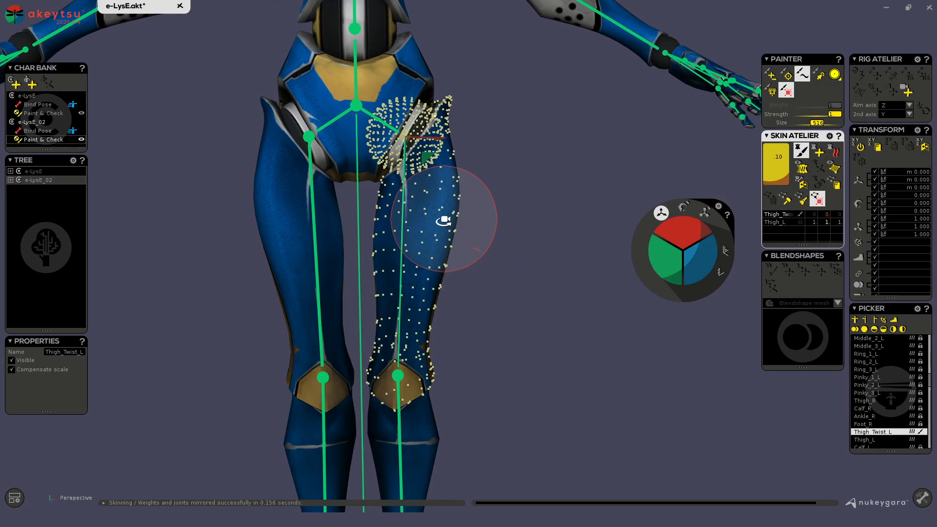
Step: Paint Thigh_Twist_L's weight at 1 over the upper half of the left thigh with the add brush
{"action": "left_click", "coordinate": [770, 78]}
{"action": "mouse_move", "coordinate": [513, 226]}
{"action": "left_mouse_down", "text": "alt"}
{"action": "mouse_move", "coordinate": [481, 272]}
{"action": "mouse_move", "coordinate": [483, 256]}
{"action": "mouse_move", "coordinate": [458, 251]}
{"action": "mouse_move", "coordinate": [458, 259]}
{"action": "mouse_move", "coordinate": [330, 256]}
{"action": "mouse_move", "coordinate": [477, 264]}
{"action": "mouse_move", "coordinate": [477, 252]}
{"action": "left_mouse_up", "text": "alt"}
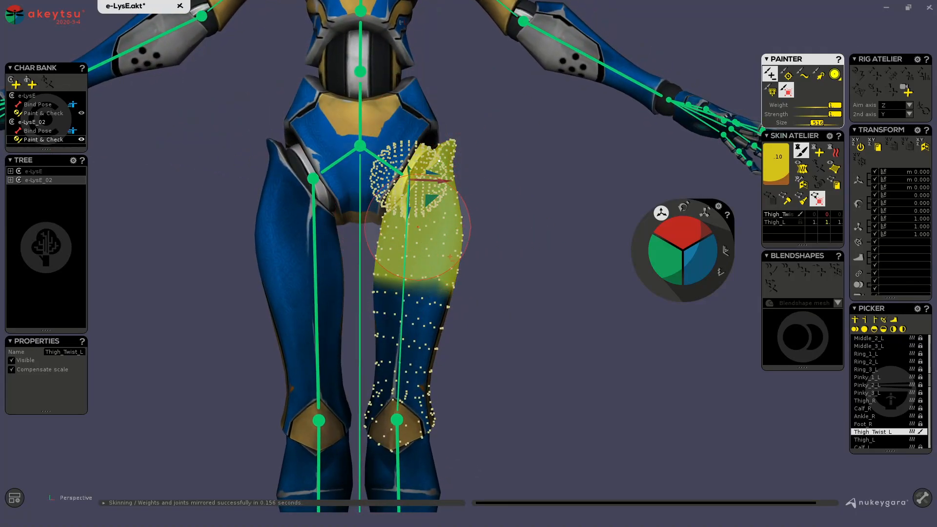
{"action": "mouse_move", "coordinate": [523, 247]}
{"action": "left_mouse_down", "text": "alt"}
{"action": "mouse_move", "coordinate": [219, 212]}
{"action": "mouse_move", "coordinate": [401, 233]}
{"action": "mouse_move", "coordinate": [245, 237]}
{"action": "mouse_move", "coordinate": [469, 239]}
{"action": "left_mouse_up", "text": "alt"}
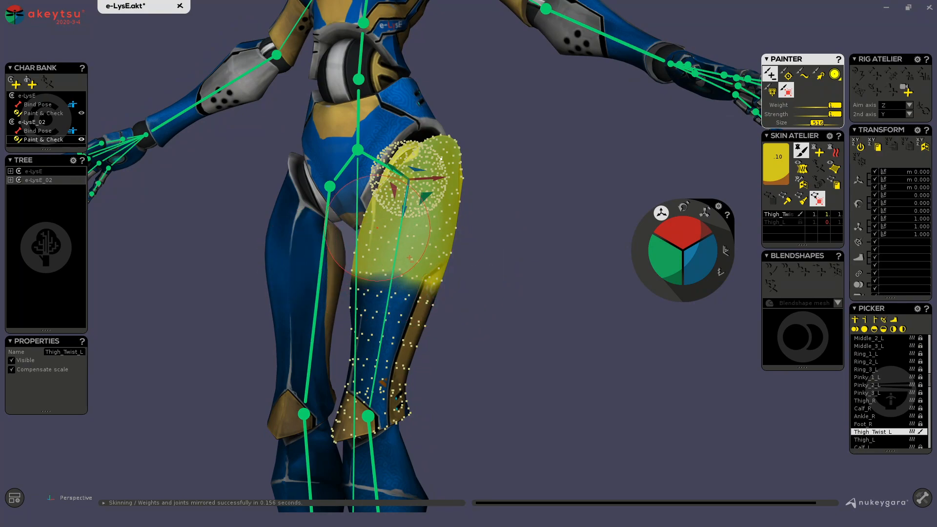
{"action": "left_click_drag", "start_coordinate": [469, 239], "coordinate": [517, 215], "text": "alt"}
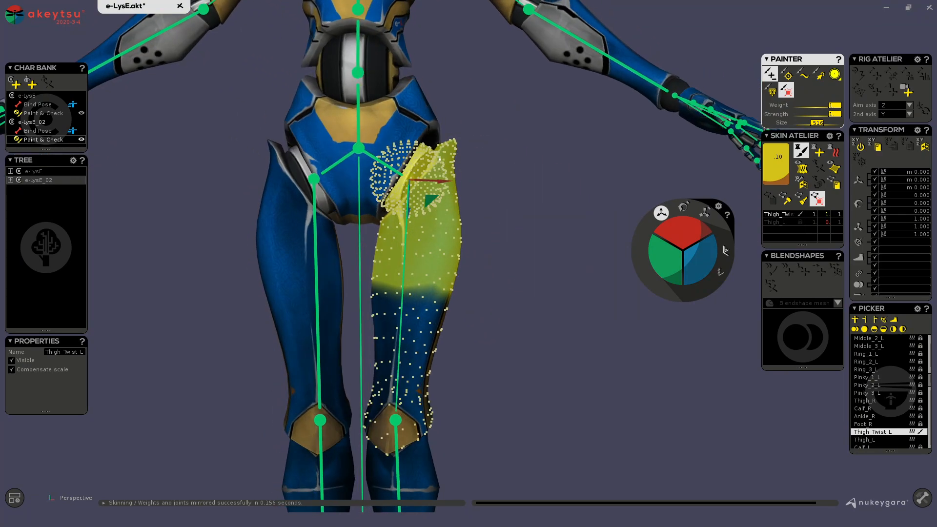
Step: Smooth Thigh_Twist_L's weights down the left thigh to a gradient fading toward the knee, using the smooth brush at strength 1
{"action": "left_click", "coordinate": [804, 76]}
{"action": "mouse_move", "coordinate": [550, 356]}
{"action": "left_mouse_down", "text": "alt"}
{"action": "mouse_move", "coordinate": [562, 347]}
{"action": "mouse_move", "coordinate": [548, 350]}
{"action": "left_mouse_up", "text": "alt"}
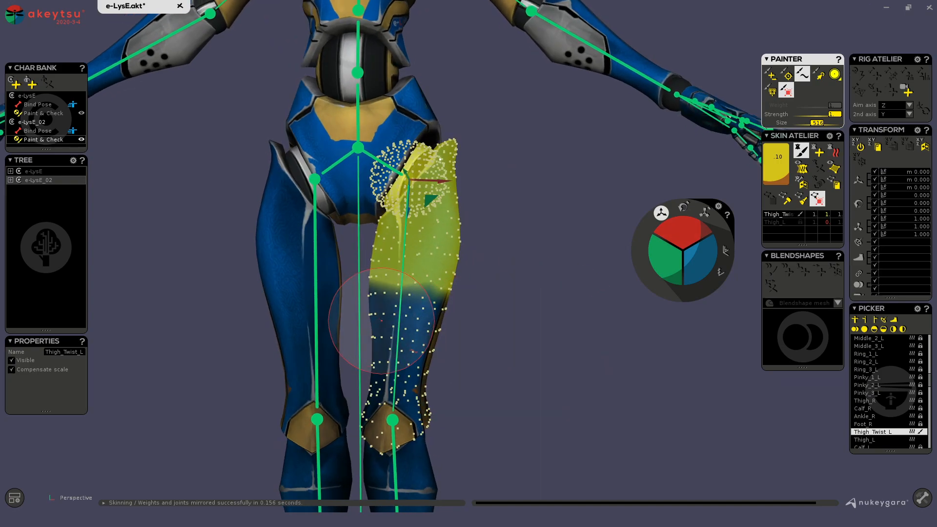
{"action": "scroll", "coordinate": [390, 322], "scroll_direction": "down", "scroll_amount": 1}
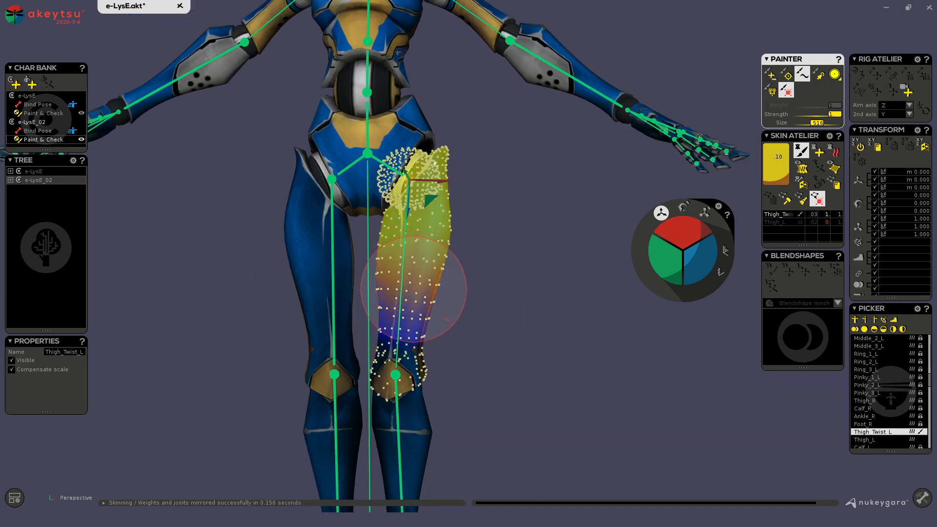
Step: Rotate Thigh_Twist_L by 32.4° around Y to test how the left thigh deforms, and undo the rotation
{"action": "mouse_move", "coordinate": [405, 299]}
{"action": "left_mouse_down", "text": "alt"}
{"action": "mouse_move", "coordinate": [512, 309]}
{"action": "mouse_move", "coordinate": [490, 309]}
{"action": "left_mouse_up", "text": "alt"}
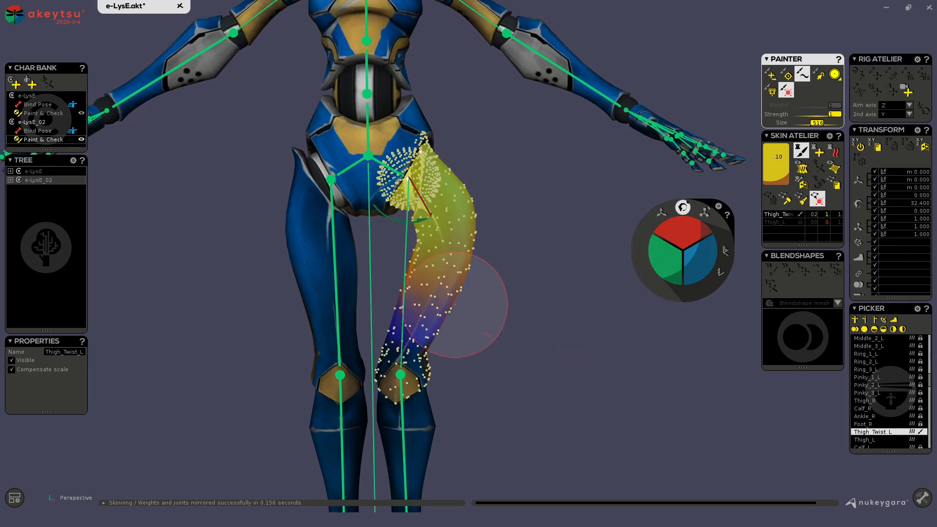
{"action": "mouse_move", "coordinate": [523, 314]}
{"action": "left_mouse_down", "text": "alt"}
{"action": "mouse_move", "coordinate": [232, 279]}
{"action": "mouse_move", "coordinate": [584, 296]}
{"action": "left_mouse_up", "text": "alt"}
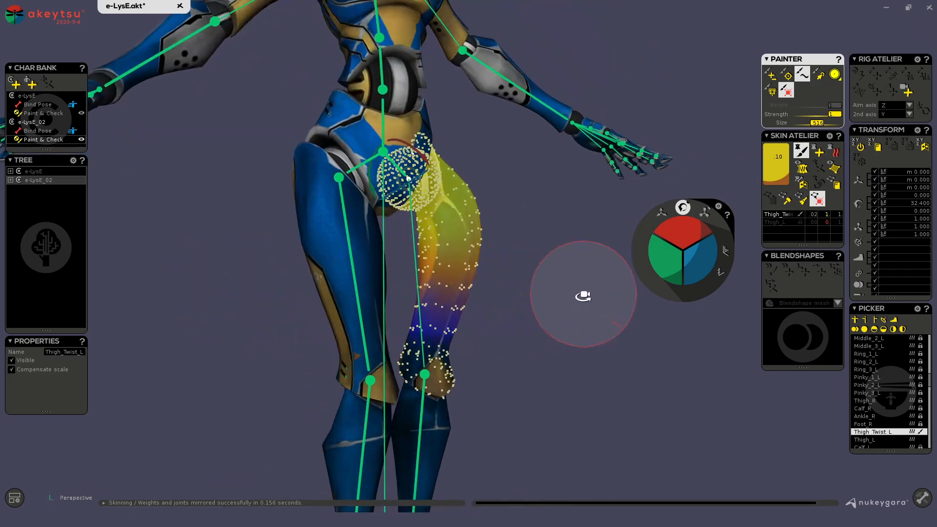
{"action": "scroll", "coordinate": [497, 294], "scroll_direction": "up", "scroll_amount": 3}
{"action": "mouse_move", "coordinate": [524, 312]}
{"action": "left_mouse_down", "text": "alt"}
{"action": "mouse_move", "coordinate": [476, 326]}
{"action": "mouse_move", "coordinate": [492, 336]}
{"action": "left_mouse_up", "text": "alt"}
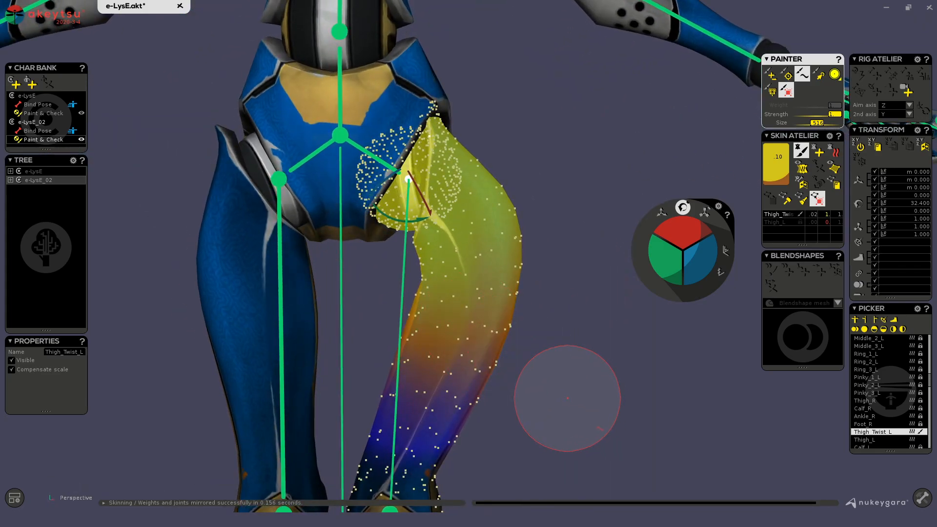
{"action": "key", "text": "ctrl+z"}
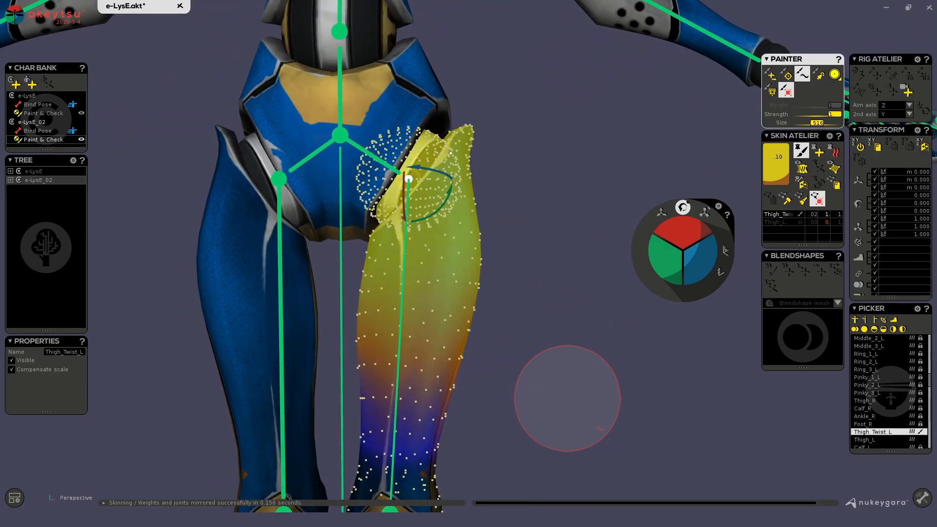
Step: Examine the smoothed Thigh_Twist_L weight gradient from the hip to the knee, up close and from a distance
{"action": "mouse_move", "coordinate": [523, 314]}
{"action": "left_mouse_down", "text": "alt"}
{"action": "mouse_move", "coordinate": [564, 338]}
{"action": "mouse_move", "coordinate": [512, 344]}
{"action": "left_mouse_up", "text": "alt"}
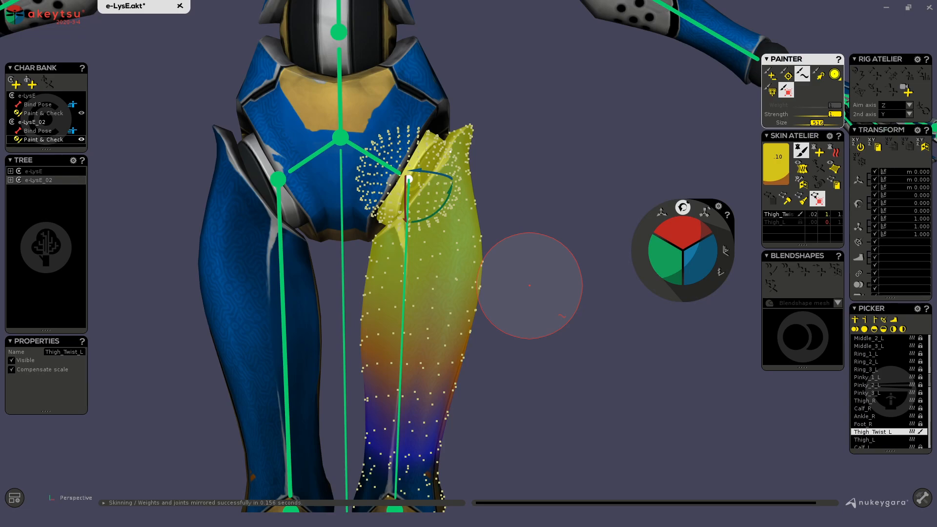
{"action": "middle_click_drag", "start_coordinate": [530, 361], "coordinate": [513, 249], "text": "alt"}
{"action": "scroll", "coordinate": [513, 249], "scroll_direction": "down", "scroll_amount": 3}
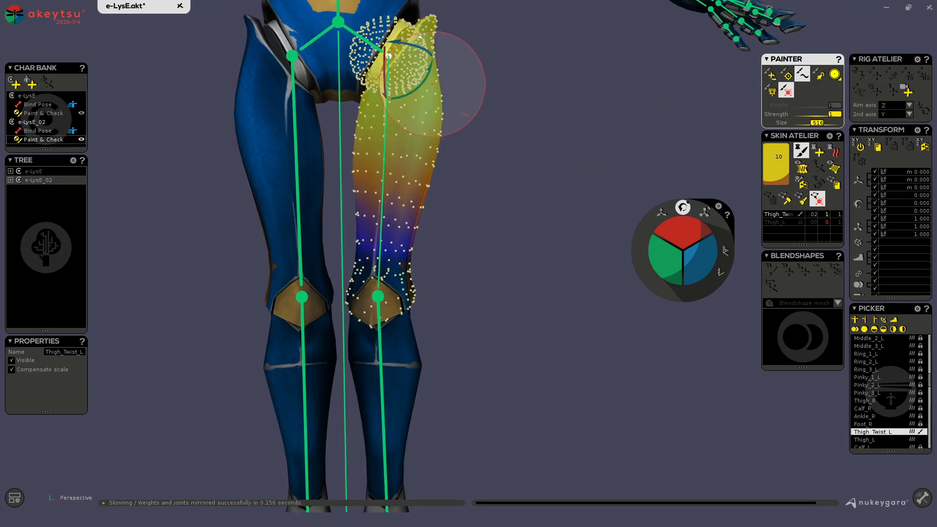
{"action": "middle_click_drag", "start_coordinate": [480, 221], "coordinate": [487, 265], "text": "alt"}
{"action": "scroll", "coordinate": [482, 206], "scroll_direction": "down", "scroll_amount": 1}
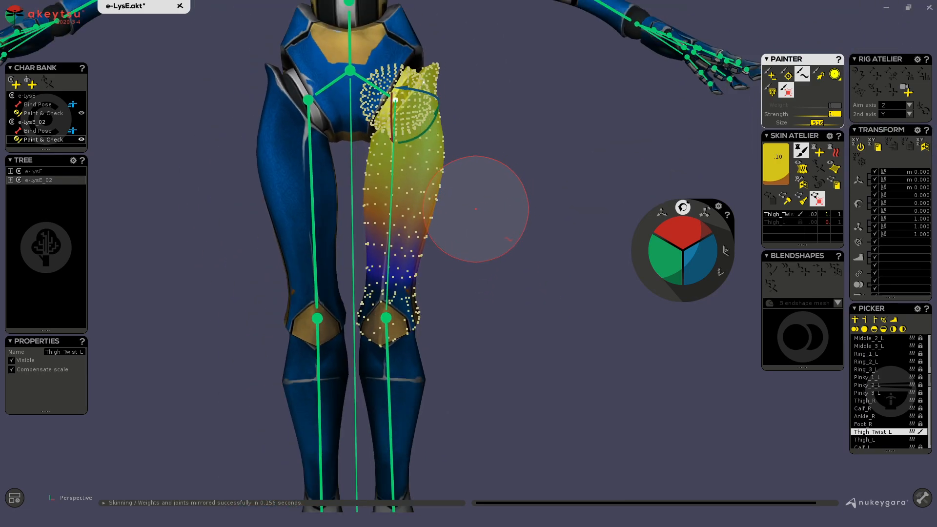
{"action": "left_click_drag", "start_coordinate": [481, 236], "coordinate": [483, 230], "text": "alt"}
{"action": "scroll", "coordinate": [388, 216], "scroll_direction": "up", "scroll_amount": 3}
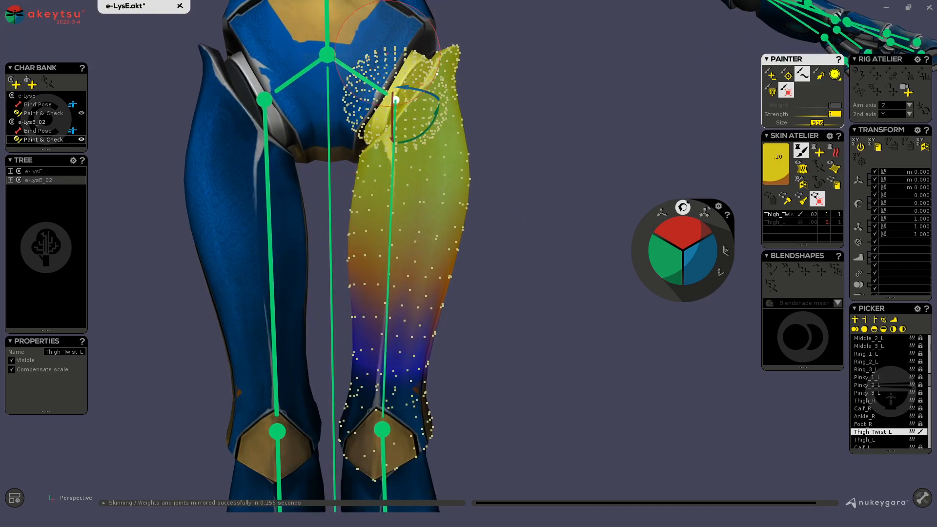
{"action": "mouse_move", "coordinate": [449, 135]}
{"action": "left_mouse_down", "text": "alt"}
{"action": "mouse_move", "coordinate": [475, 163]}
{"action": "mouse_move", "coordinate": [397, 94]}
{"action": "left_mouse_up", "text": "alt"}
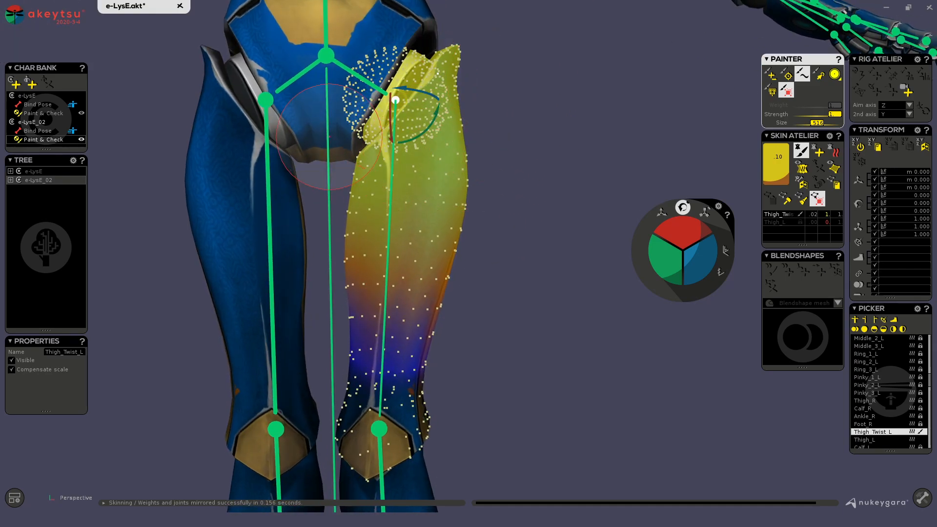
{"action": "left_click_drag", "start_coordinate": [401, 424], "coordinate": [483, 386], "text": "alt"}
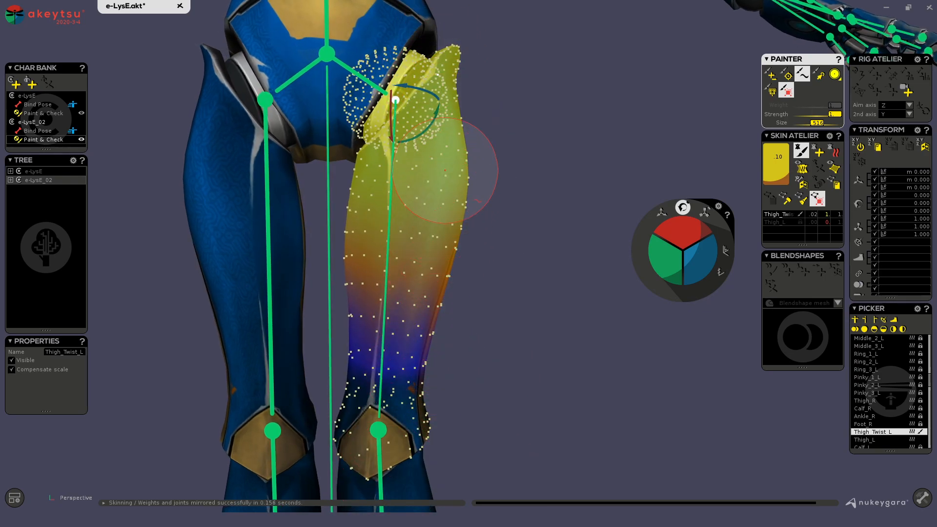
{"action": "scroll", "coordinate": [444, 174], "scroll_direction": "down", "scroll_amount": 2}
{"action": "mouse_move", "coordinate": [539, 222]}
{"action": "left_mouse_down", "text": "alt"}
{"action": "mouse_move", "coordinate": [548, 211]}
{"action": "mouse_move", "coordinate": [521, 206]}
{"action": "mouse_move", "coordinate": [414, 210]}
{"action": "mouse_move", "coordinate": [516, 228]}
{"action": "left_mouse_up", "text": "alt"}
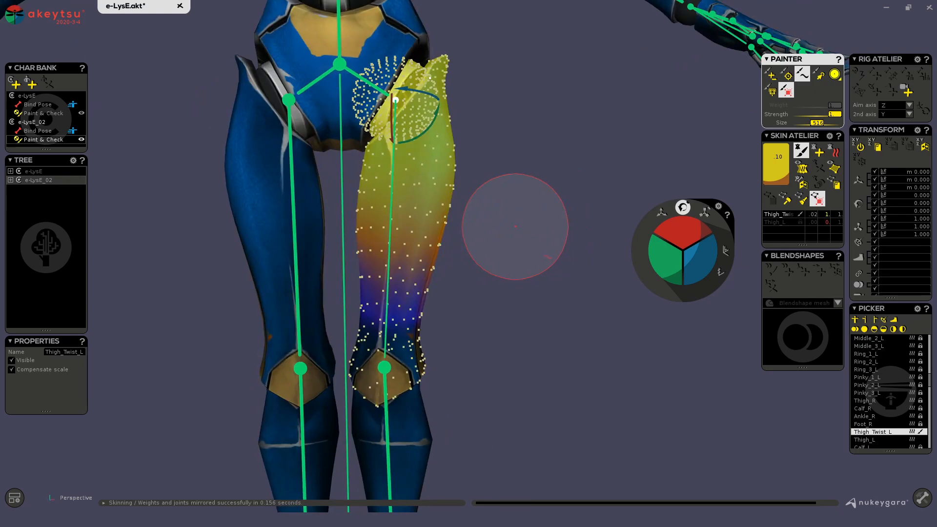
Step: Show the wireframe and check how Thigh_Twist_L's weights fall across the thigh's edge loops, also with the textures off
{"action": "key", "text": "w"}
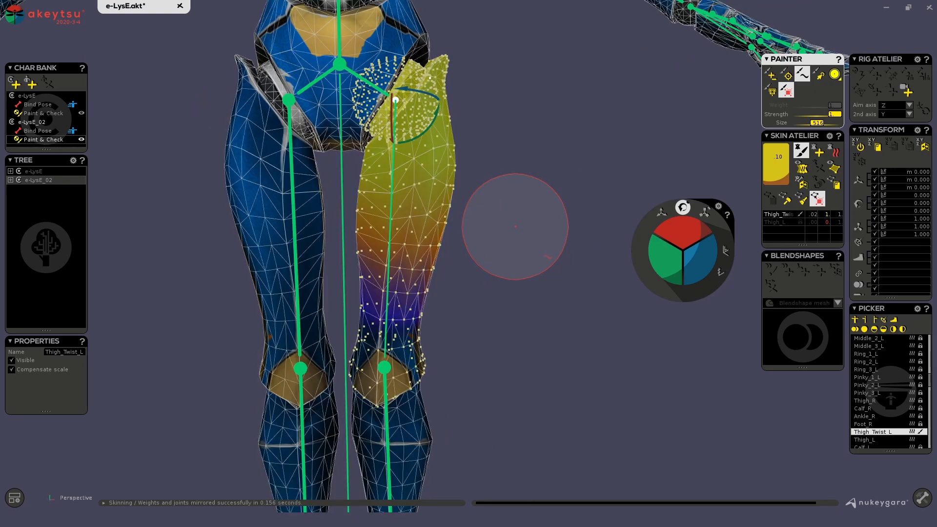
{"action": "scroll", "coordinate": [398, 276], "scroll_direction": "up", "scroll_amount": 2}
{"action": "mouse_move", "coordinate": [439, 292]}
{"action": "left_mouse_down", "text": "alt"}
{"action": "mouse_move", "coordinate": [419, 282]}
{"action": "mouse_move", "coordinate": [438, 288]}
{"action": "left_mouse_up", "text": "alt"}
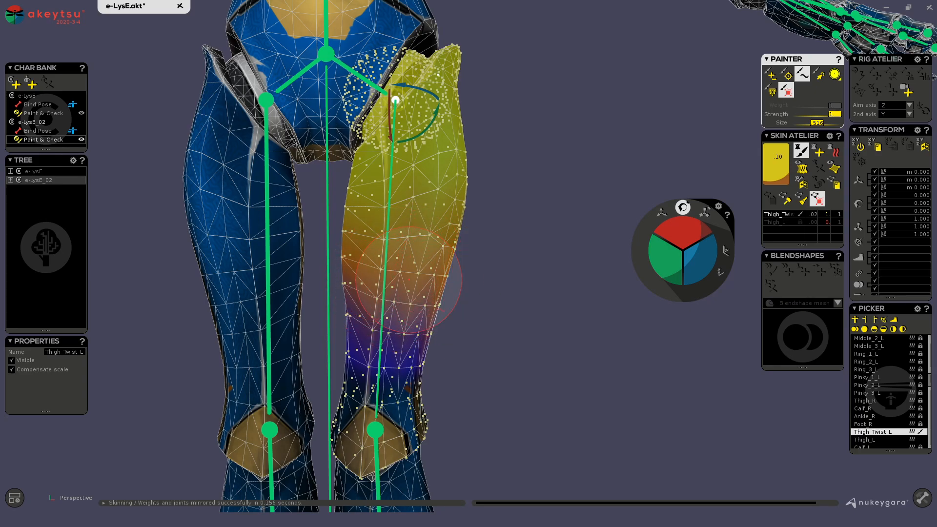
{"action": "scroll", "coordinate": [400, 209], "scroll_direction": "down", "scroll_amount": 1}
{"action": "left_click_drag", "start_coordinate": [400, 209], "coordinate": [468, 187], "text": "alt"}
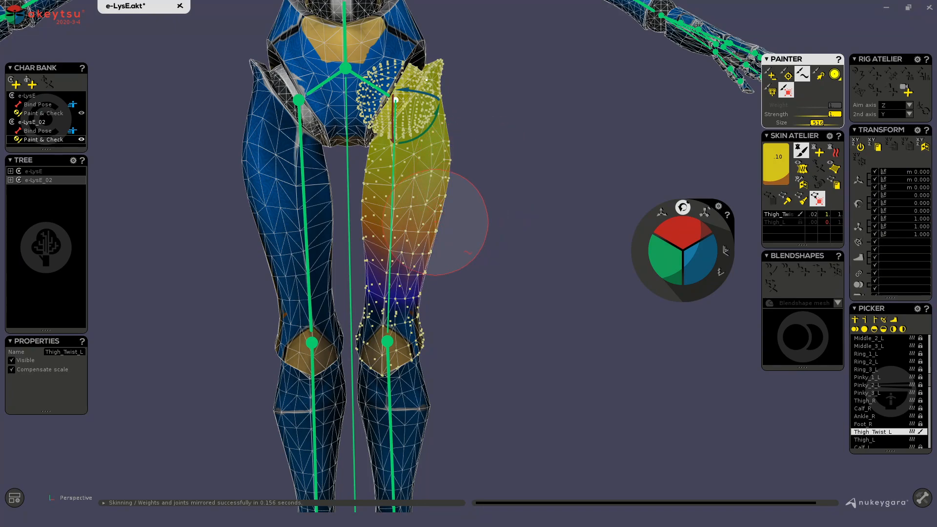
{"action": "left_click_drag", "start_coordinate": [470, 242], "coordinate": [395, 222], "text": "alt"}
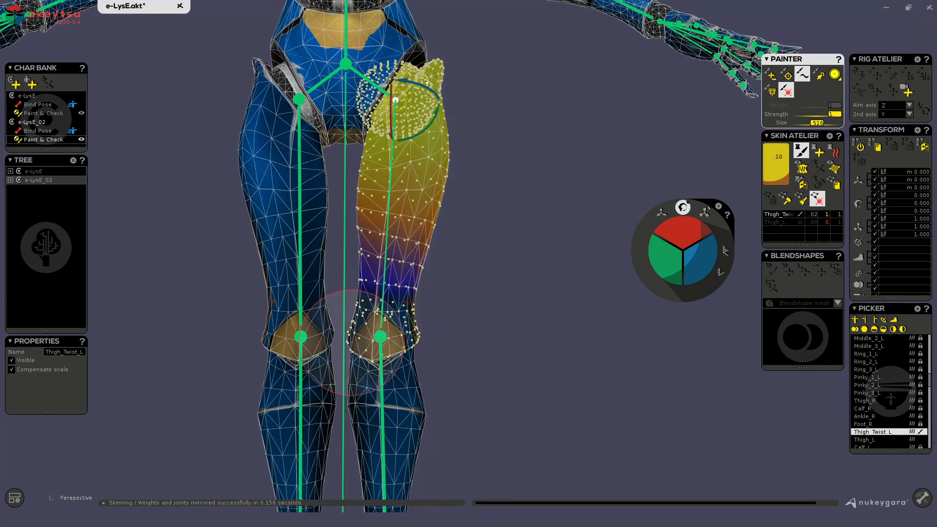
{"action": "mouse_move", "coordinate": [532, 234]}
{"action": "left_mouse_down", "text": "alt"}
{"action": "mouse_move", "coordinate": [389, 242]}
{"action": "mouse_move", "coordinate": [343, 258]}
{"action": "mouse_move", "coordinate": [496, 220]}
{"action": "left_mouse_up", "text": "alt"}
{"action": "left_click_drag", "start_coordinate": [382, 306], "coordinate": [552, 330], "text": "alt"}
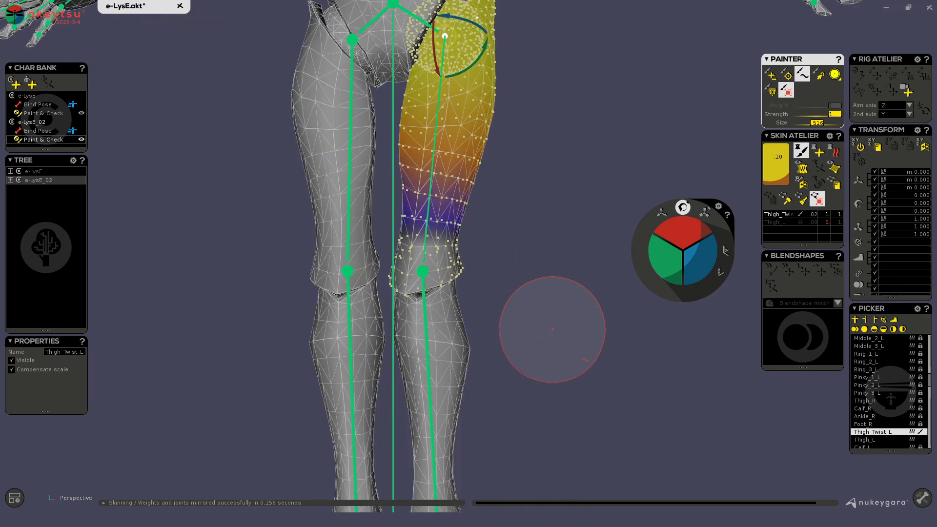
{"action": "left_click_drag", "start_coordinate": [520, 329], "coordinate": [477, 248], "text": "alt"}
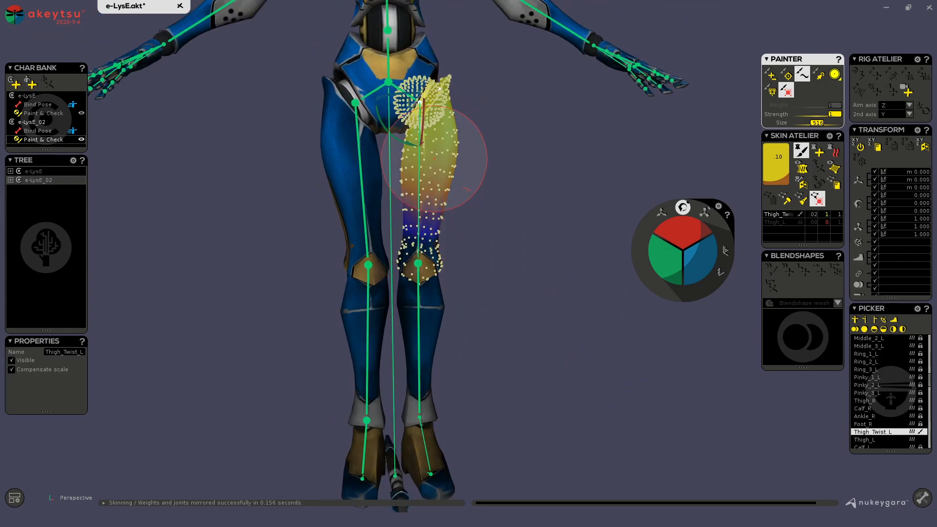
Step: Switch to Thigh_L and examine its weight distribution along the left thigh down to the knee
{"action": "mouse_move", "coordinate": [434, 194]}
{"action": "left_mouse_down", "text": "alt"}
{"action": "mouse_move", "coordinate": [452, 201]}
{"action": "mouse_move", "coordinate": [442, 204]}
{"action": "left_mouse_up", "text": "alt"}
{"action": "left_click", "coordinate": [416, 210]}
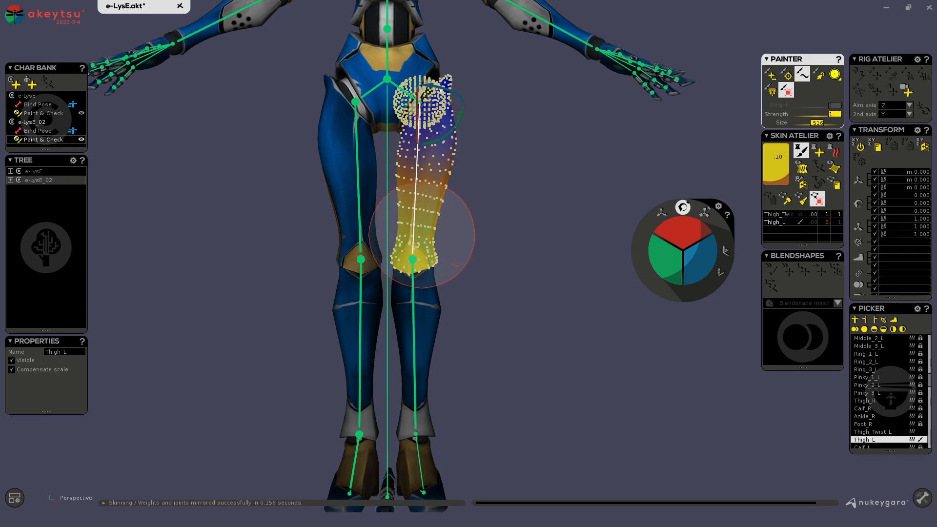
{"action": "left_click_drag", "start_coordinate": [448, 167], "coordinate": [439, 301], "text": "alt"}
{"action": "left_click_drag", "start_coordinate": [547, 265], "coordinate": [502, 268], "text": "alt"}
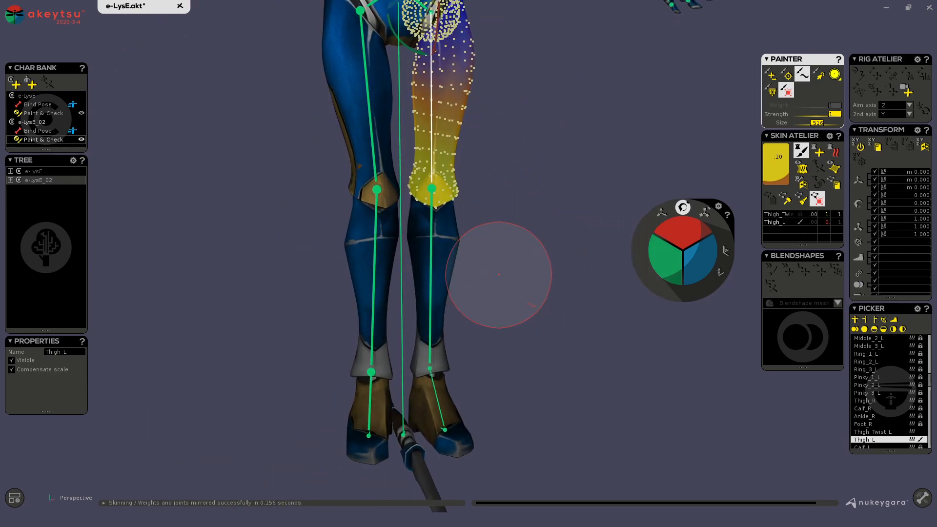
Step: Select the vertices skinned to Calf_L, pick the add brush and make Calf_Twist_L the active joint for painting
{"action": "left_click", "coordinate": [455, 240]}
{"action": "left_click_drag", "start_coordinate": [456, 241], "coordinate": [507, 273], "text": "alt"}
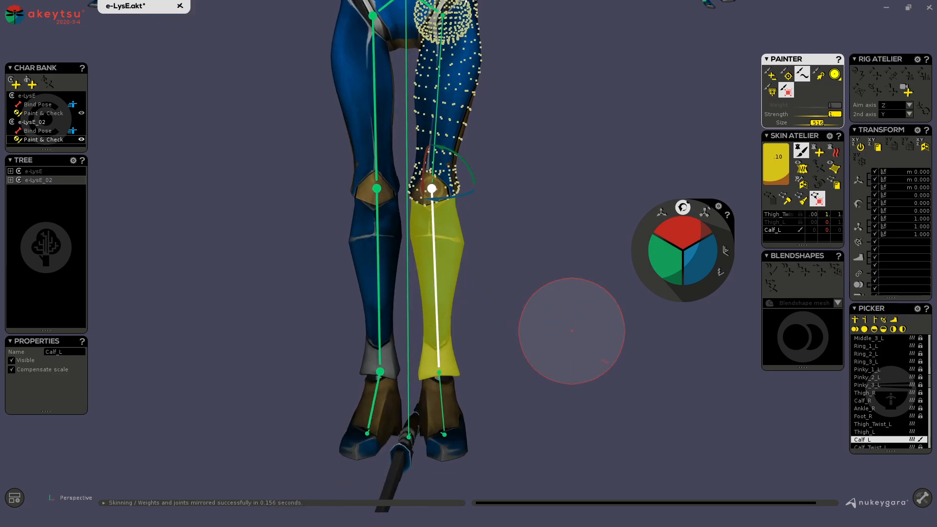
{"action": "left_click", "coordinate": [824, 246]}
{"action": "left_click_drag", "start_coordinate": [502, 257], "coordinate": [427, 337], "text": "alt"}
{"action": "left_click", "coordinate": [774, 78]}
{"action": "mouse_move", "coordinate": [483, 253]}
{"action": "left_mouse_down", "text": "alt"}
{"action": "mouse_move", "coordinate": [466, 247]}
{"action": "mouse_move", "coordinate": [483, 248]}
{"action": "left_mouse_up", "text": "alt"}
{"action": "key", "text": "Down"}
Step: Paint Calf_Twist_L's weight at 1 over the lower part of the left calf, just above the ankle
{"action": "left_click_drag", "start_coordinate": [522, 360], "coordinate": [510, 358], "text": "alt"}
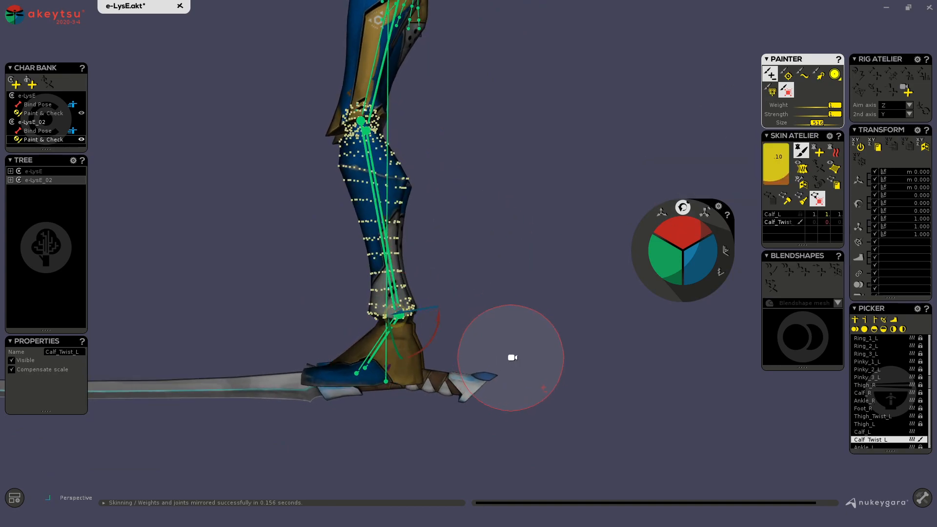
{"action": "mouse_move", "coordinate": [511, 306]}
{"action": "left_mouse_down", "text": "alt"}
{"action": "mouse_move", "coordinate": [533, 297]}
{"action": "mouse_move", "coordinate": [523, 299]}
{"action": "left_mouse_up", "text": "alt"}
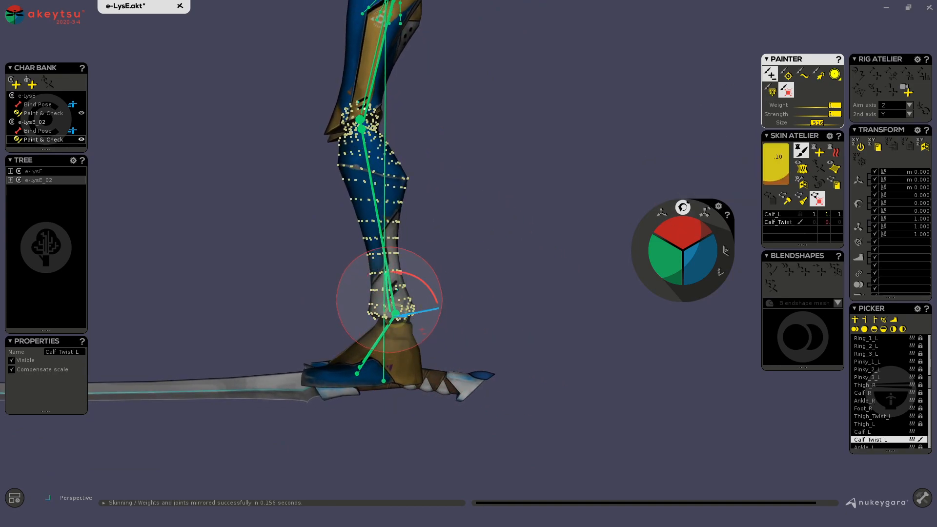
{"action": "left_click_drag", "start_coordinate": [375, 299], "coordinate": [432, 298]}
{"action": "mouse_move", "coordinate": [261, 313]}
{"action": "left_mouse_down", "text": "alt"}
{"action": "mouse_move", "coordinate": [429, 314]}
{"action": "mouse_move", "coordinate": [282, 318]}
{"action": "left_mouse_up", "text": "alt"}
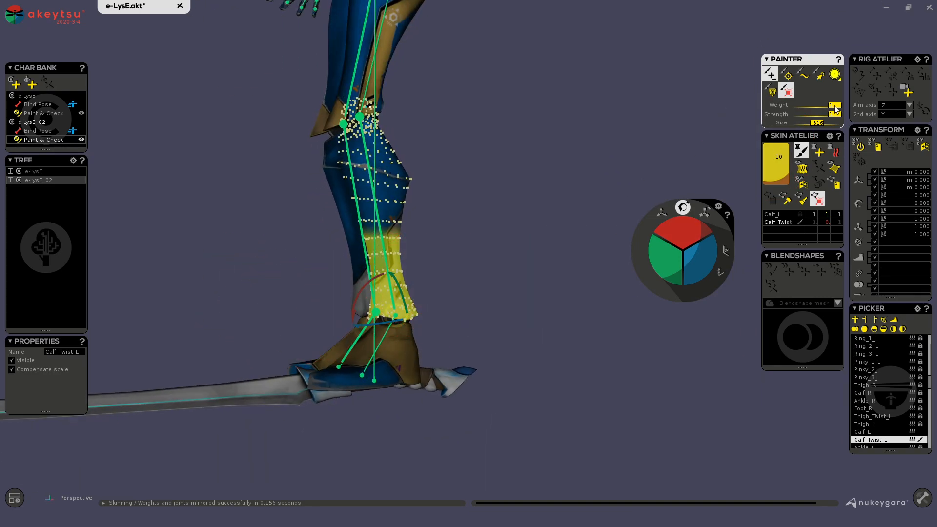
Step: Smooth Calf_Twist_L's weights up the left calf toward the knee with the smooth brush at strength 1, checking all around the leg
{"action": "left_click", "coordinate": [804, 77]}
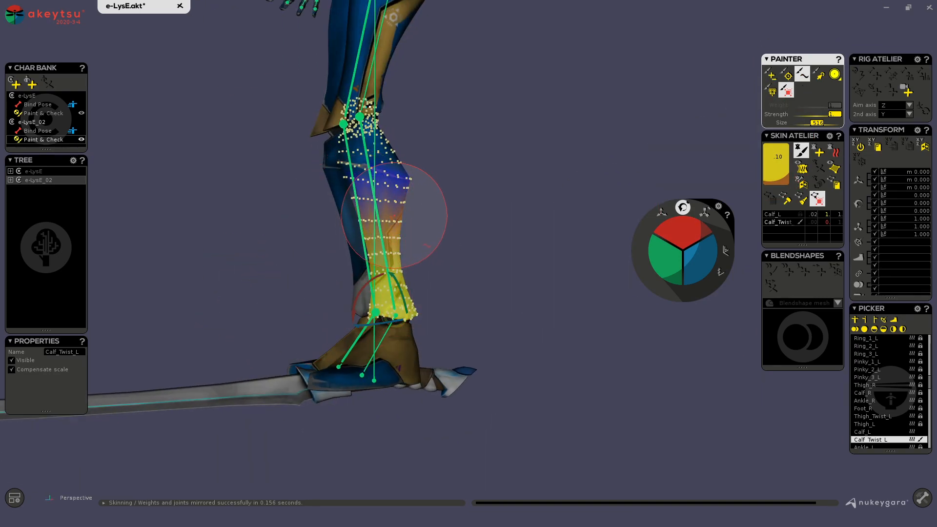
{"action": "left_click_drag", "start_coordinate": [478, 275], "coordinate": [453, 267]}
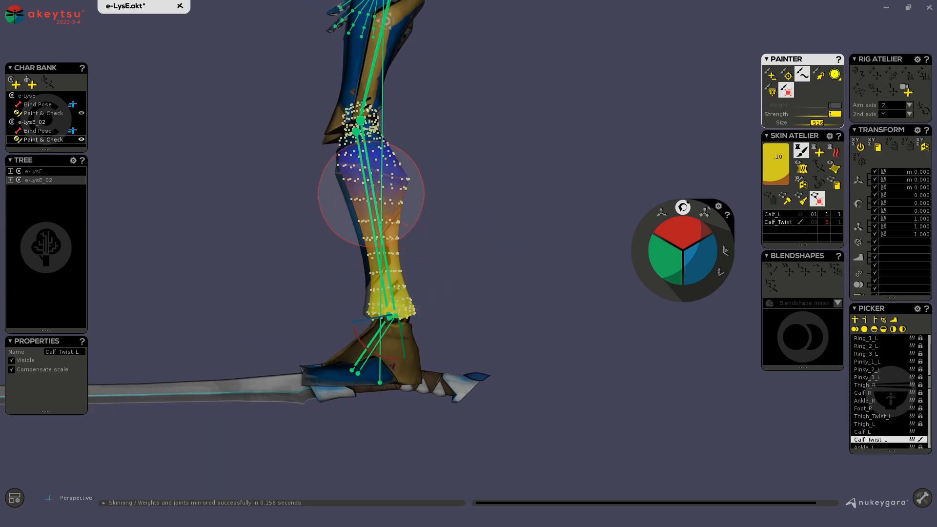
{"action": "mouse_move", "coordinate": [273, 254]}
{"action": "left_mouse_down"}
{"action": "mouse_move", "coordinate": [411, 259]}
{"action": "mouse_move", "coordinate": [235, 242]}
{"action": "mouse_move", "coordinate": [254, 243]}
{"action": "left_mouse_up"}
{"action": "scroll", "coordinate": [442, 236], "scroll_direction": "up", "scroll_amount": 2}
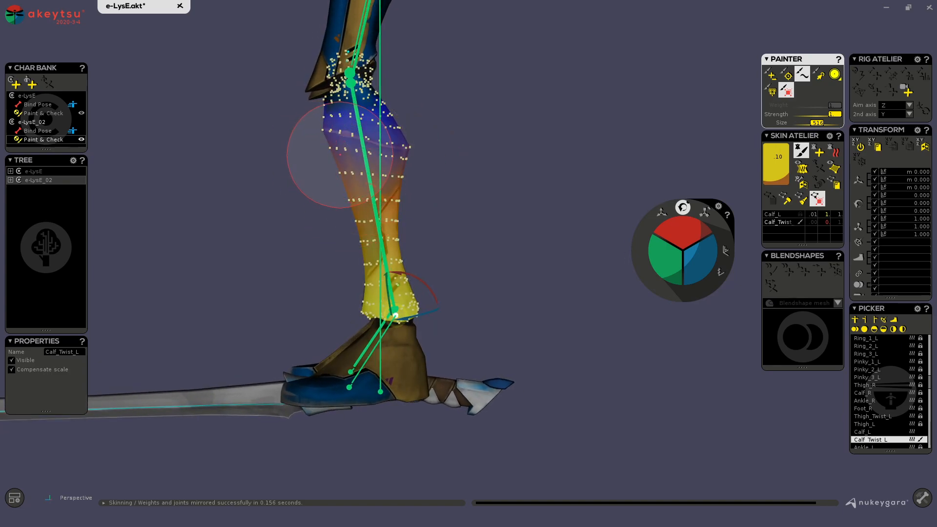
{"action": "left_click_drag", "start_coordinate": [324, 156], "coordinate": [390, 203], "text": "alt"}
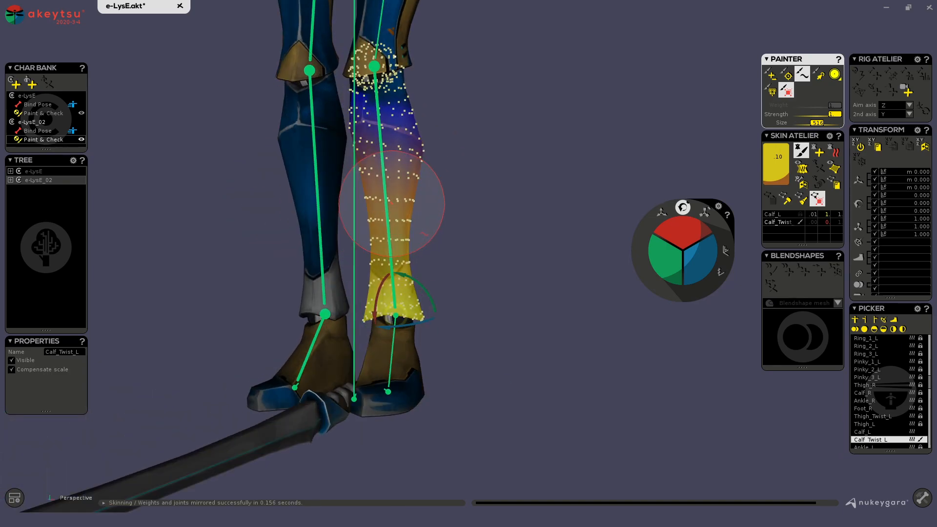
{"action": "left_click_drag", "start_coordinate": [459, 276], "coordinate": [519, 260], "text": "alt"}
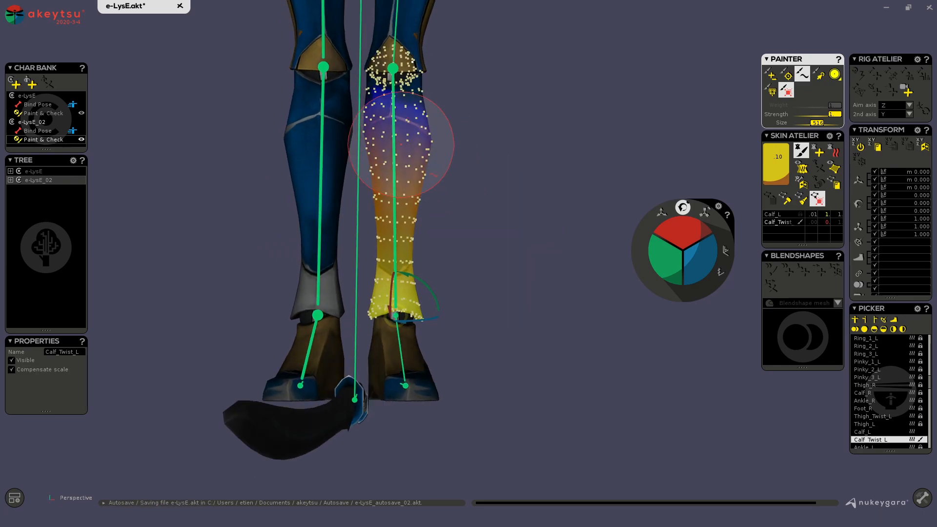
{"action": "left_click_drag", "start_coordinate": [512, 297], "coordinate": [487, 196], "text": "alt"}
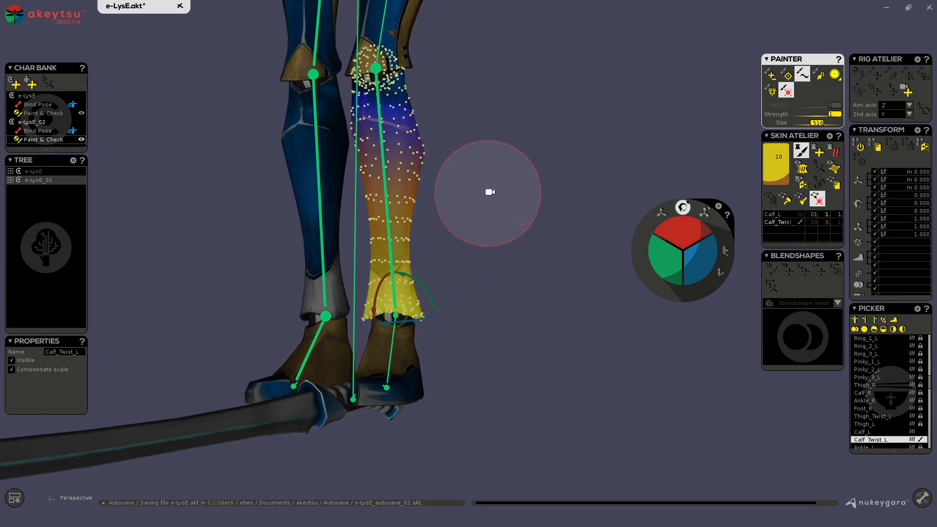
{"action": "middle_click_drag", "start_coordinate": [487, 196], "coordinate": [496, 263], "text": "alt"}
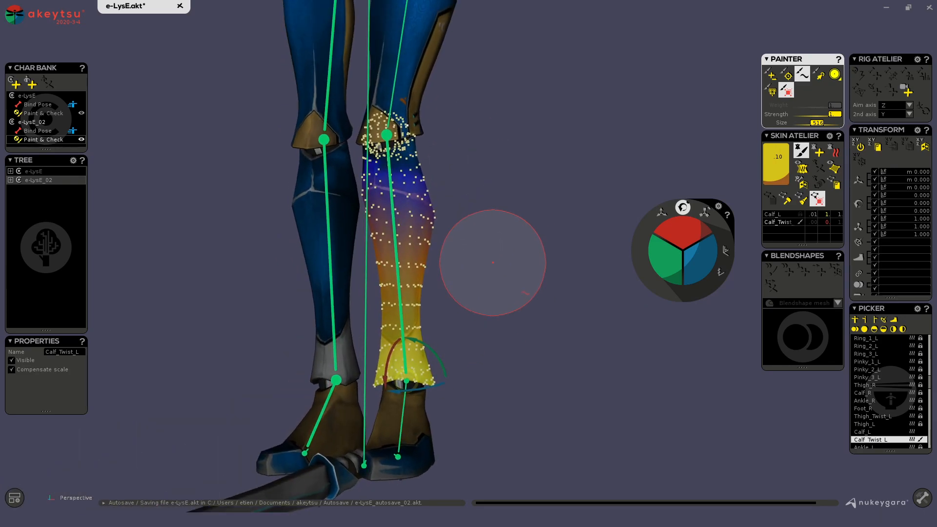
Step: Switch to Calf_L and smooth its weights on the left calf down toward the ankle
{"action": "left_click_drag", "start_coordinate": [443, 268], "coordinate": [394, 235], "text": "alt"}
{"action": "key", "text": "Up"}
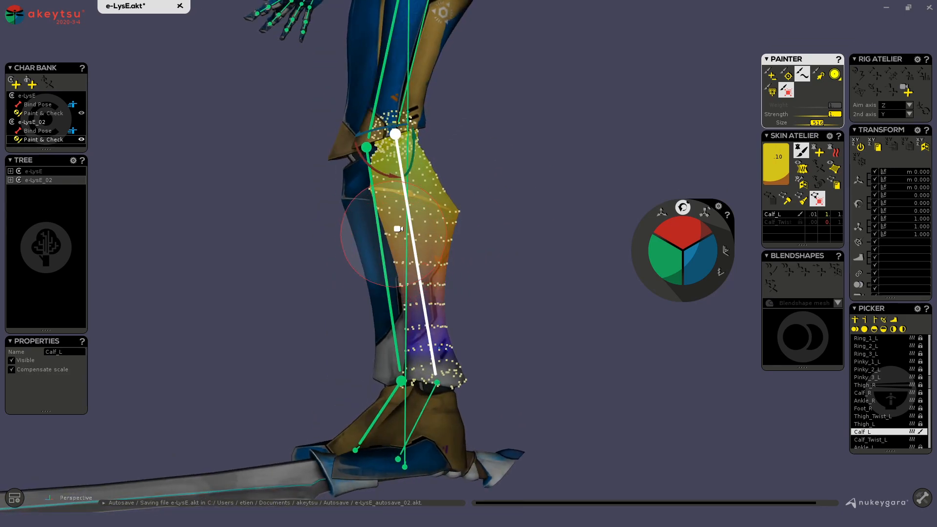
{"action": "left_click_drag", "start_coordinate": [442, 281], "coordinate": [518, 305], "text": "alt"}
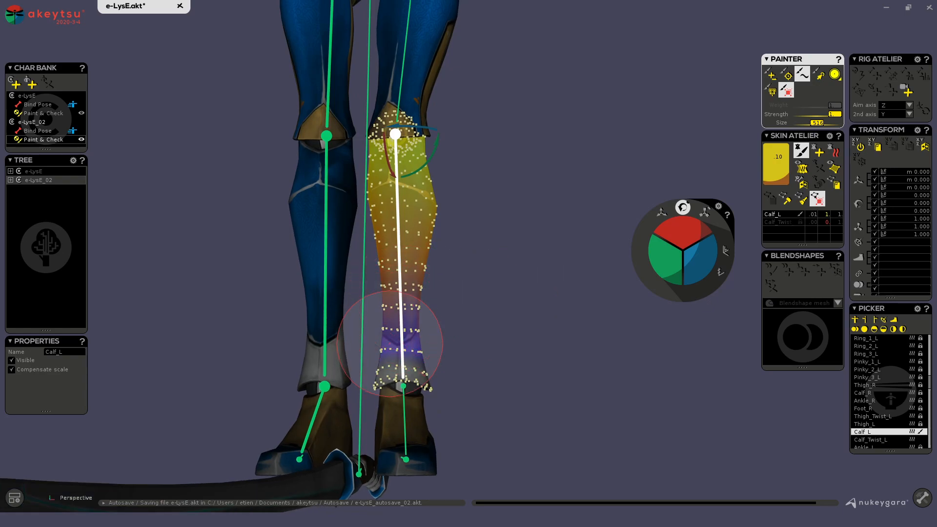
{"action": "mouse_move", "coordinate": [453, 335]}
{"action": "left_mouse_down", "text": "alt"}
{"action": "mouse_move", "coordinate": [330, 324]}
{"action": "mouse_move", "coordinate": [423, 282]}
{"action": "left_mouse_up", "text": "alt"}
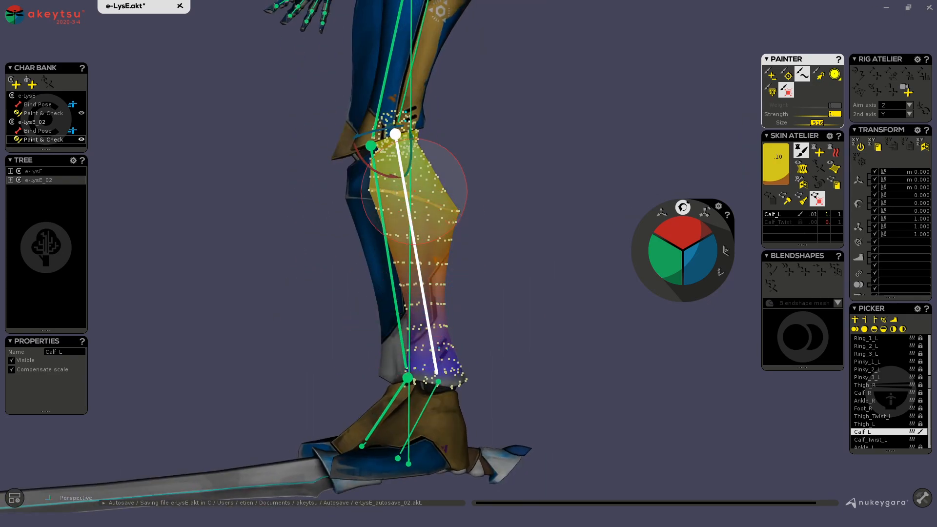
Step: Rotate Calf_Twist_L to test the left calf's twist deformation, then undo the rotation
{"action": "left_click", "coordinate": [437, 380]}
{"action": "left_click_drag", "start_coordinate": [462, 249], "coordinate": [694, 242], "text": "alt"}
{"action": "left_click_drag", "start_coordinate": [612, 307], "coordinate": [466, 345], "text": "alt"}
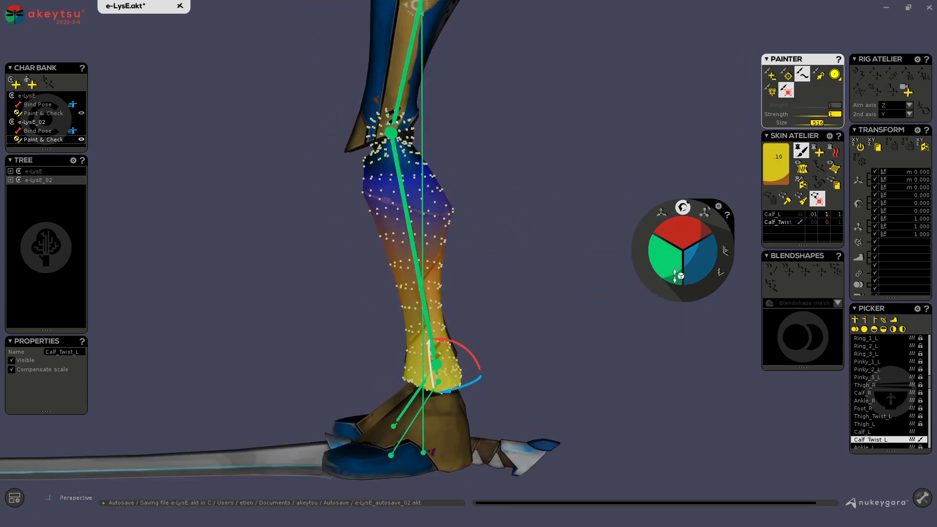
{"action": "left_click_drag", "start_coordinate": [683, 228], "coordinate": [685, 220]}
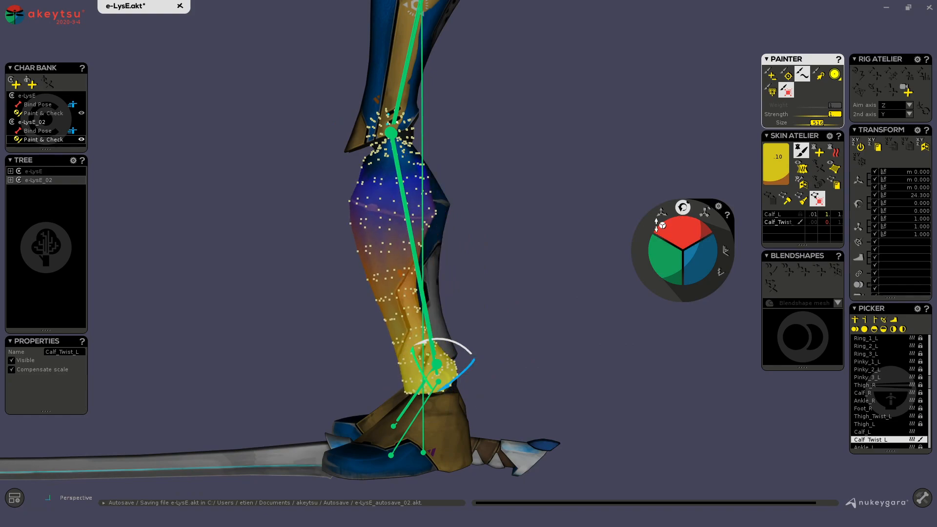
{"action": "left_click_drag", "start_coordinate": [508, 293], "coordinate": [657, 265], "text": "alt"}
{"action": "key", "text": "ctrl+z"}
Step: Mirror the joints and skin weights of Thigh_Twist_L and Calf_Twist_L to the right leg, then leave paint mode
{"action": "scroll", "coordinate": [568, 237], "scroll_direction": "down", "scroll_amount": 5}
{"action": "left_click_drag", "start_coordinate": [562, 233], "coordinate": [607, 231], "text": "alt"}
{"action": "left_click", "coordinate": [553, 337]}
{"action": "left_click_drag", "start_coordinate": [553, 337], "coordinate": [600, 369], "text": "alt"}
{"action": "scroll", "coordinate": [903, 425], "scroll_direction": "down", "scroll_amount": 2}
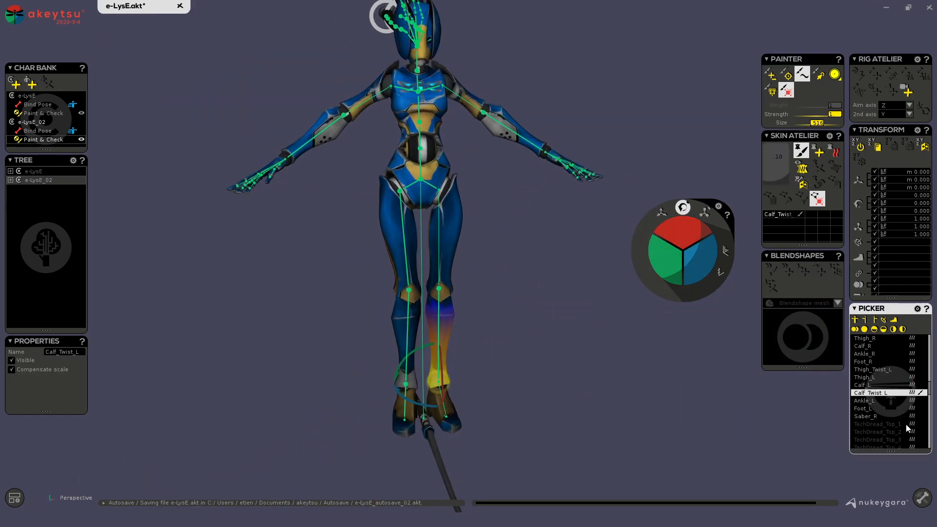
{"action": "left_click", "coordinate": [873, 369], "text": "shift"}
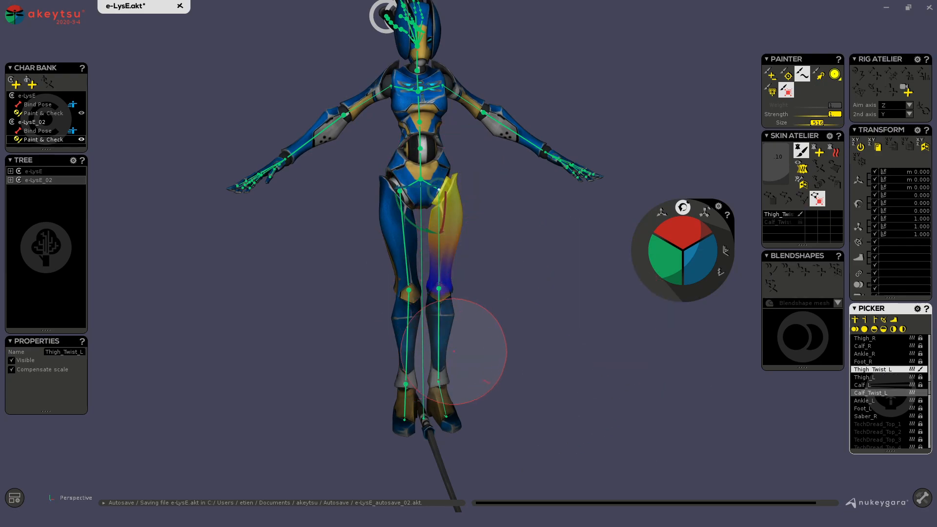
{"action": "left_click", "coordinate": [802, 184]}
{"action": "left_click_drag", "start_coordinate": [579, 356], "coordinate": [565, 370], "text": "alt"}
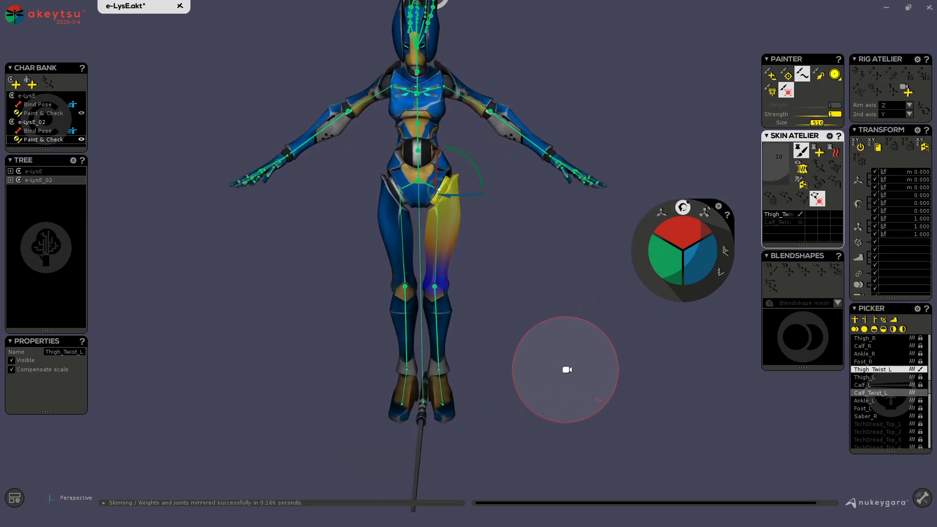
{"action": "left_click", "coordinate": [804, 152]}
Step: Move the mirrored twist joints in the joint list, placing Thigh_Twist_R above Thigh_R and Calf_Twist_R below Calf_R
{"action": "scroll", "coordinate": [479, 263], "scroll_direction": "up", "scroll_amount": 3}
{"action": "left_click", "coordinate": [443, 429]}
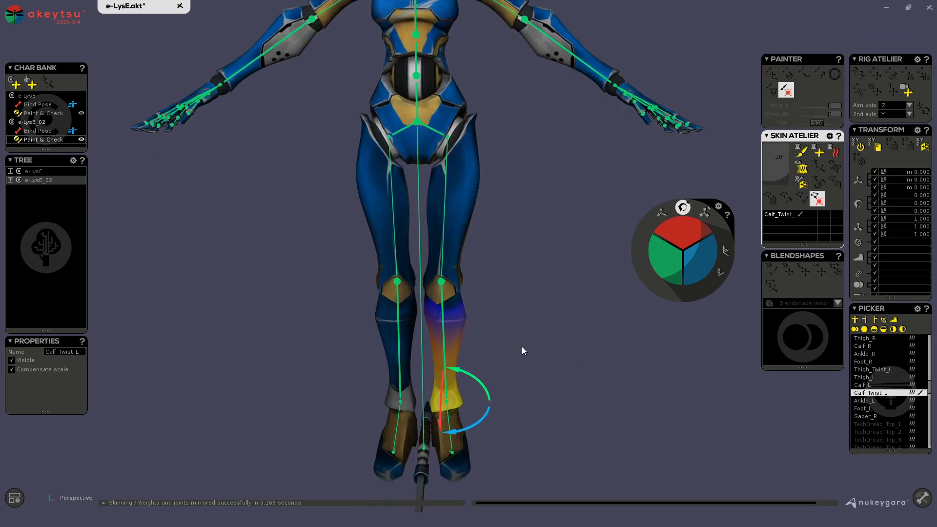
{"action": "left_click", "coordinate": [402, 393]}
{"action": "left_click", "coordinate": [379, 163]}
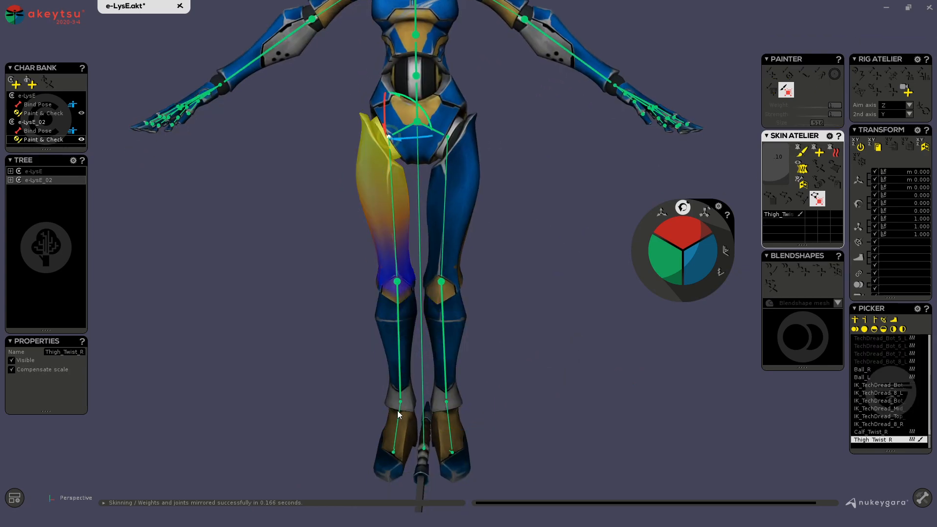
{"action": "left_click", "coordinate": [403, 397]}
{"action": "left_click", "coordinate": [394, 276]}
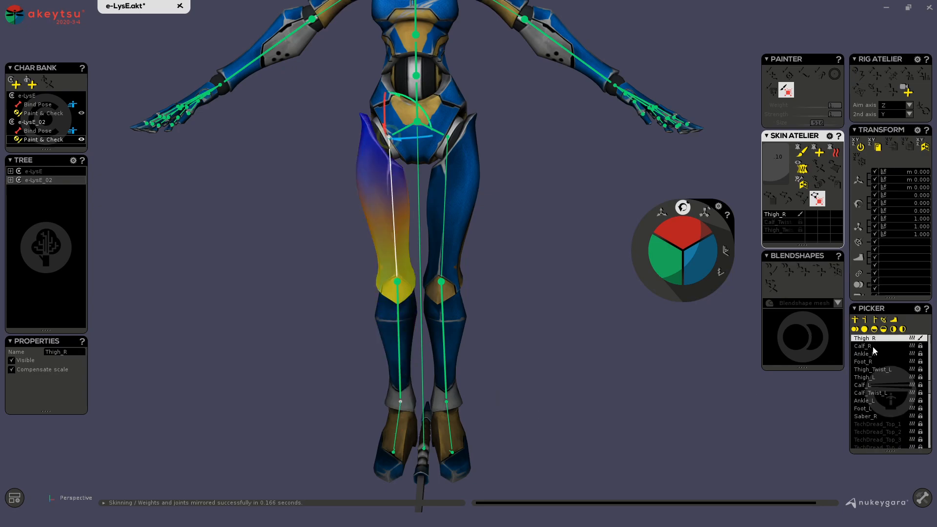
{"action": "scroll", "coordinate": [872, 351], "scroll_direction": "up", "scroll_amount": 1}
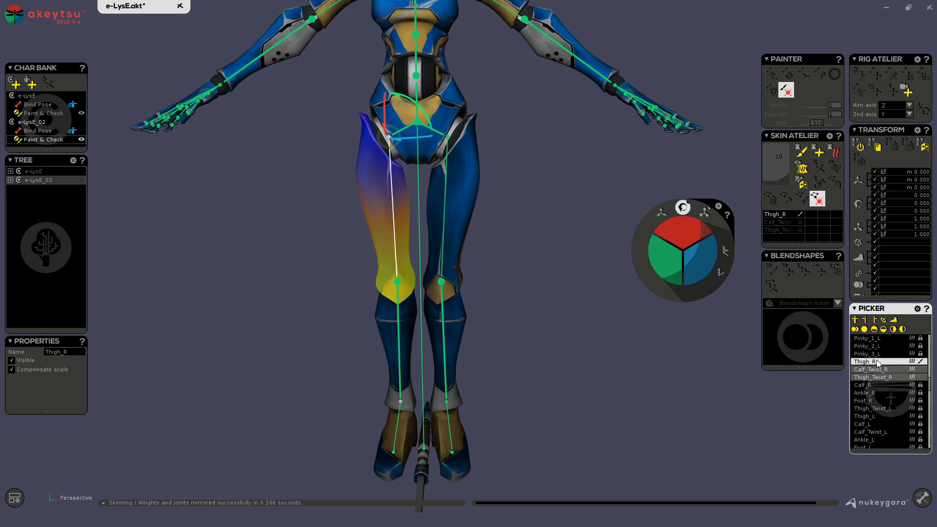
{"action": "left_click", "coordinate": [885, 369]}
{"action": "left_click_drag", "start_coordinate": [879, 384], "coordinate": [884, 360]}
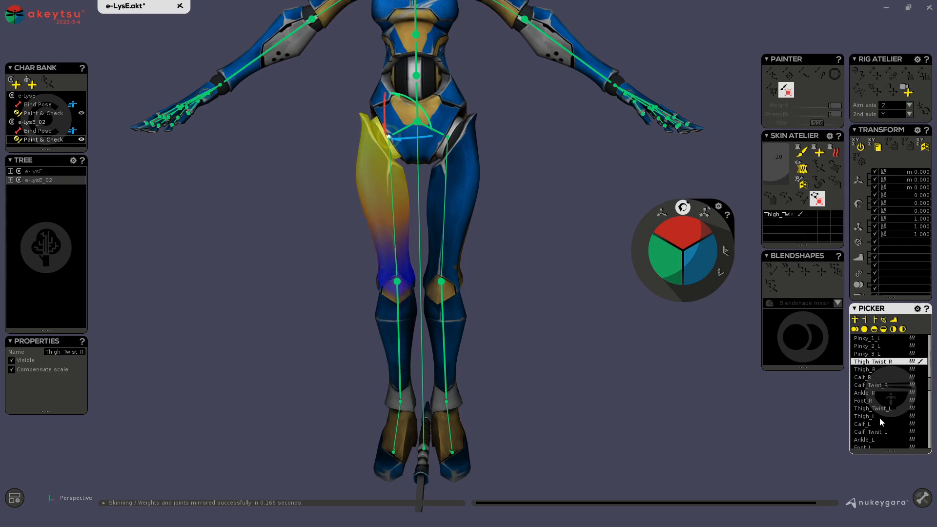
Step: Step through Thigh_R, Calf_R and Calf_Twist_R to examine their mirrored weights on the right leg
{"action": "left_click", "coordinate": [873, 377]}
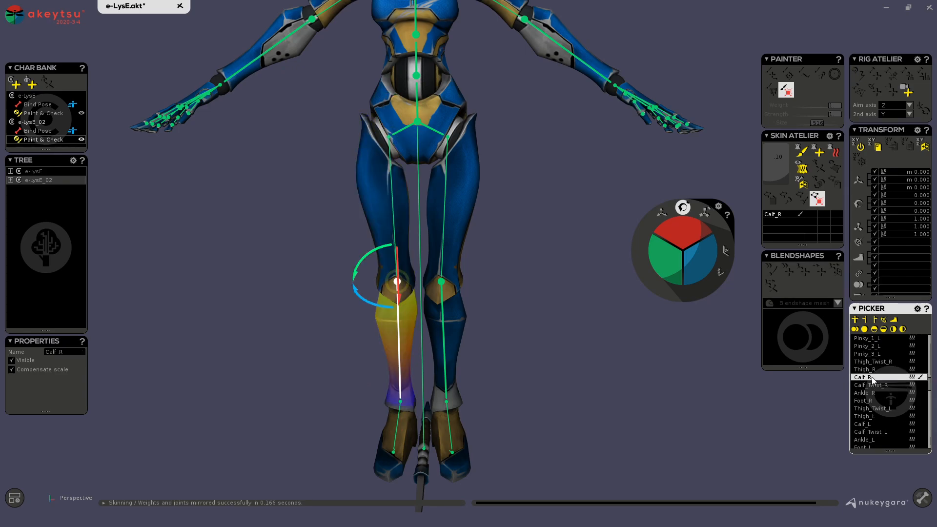
{"action": "key", "text": "Down"}
{"action": "key", "text": "Up"}
{"action": "key", "text": "Up"}
{"action": "key", "text": "Down"}
{"action": "key", "text": "Up"}
Step: Pose the right leg by rotating Thigh_R to raise the thigh forward and Calf_R to bend the knee
{"action": "left_click_drag", "start_coordinate": [327, 347], "coordinate": [537, 300], "text": "alt"}
{"action": "left_click_drag", "start_coordinate": [689, 228], "coordinate": [701, 256]}
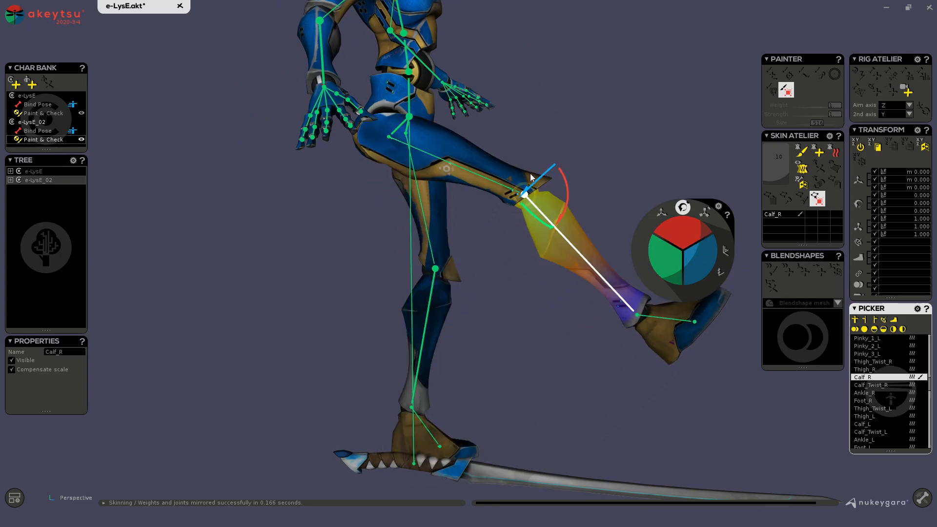
{"action": "left_click", "coordinate": [549, 217]}
{"action": "left_click_drag", "start_coordinate": [569, 186], "coordinate": [567, 234]}
Step: Rotate Calf_Twist_R and Calf_R to compare how they deform the right calf, then undo the test rotations
{"action": "left_click", "coordinate": [511, 347]}
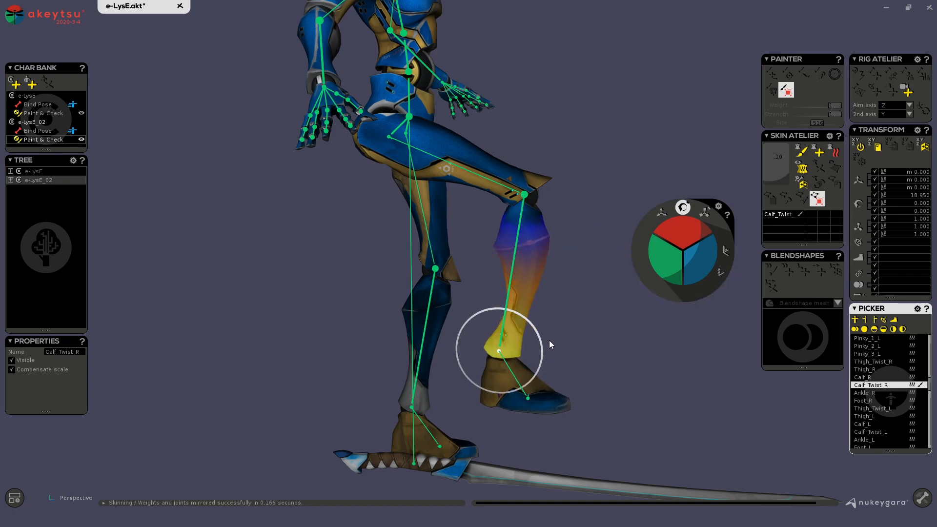
{"action": "left_click", "coordinate": [516, 213]}
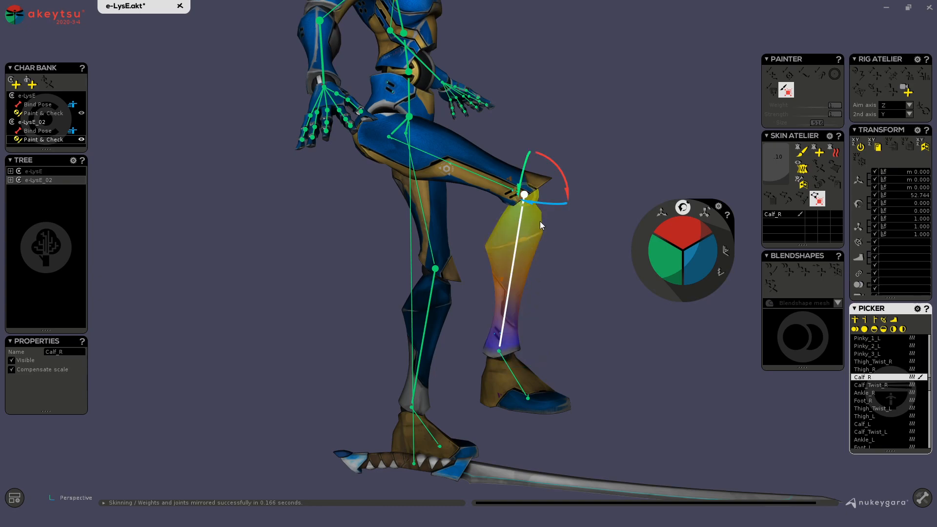
{"action": "left_click", "coordinate": [513, 346]}
{"action": "left_click_drag", "start_coordinate": [538, 338], "coordinate": [505, 380]}
{"action": "left_click", "coordinate": [496, 379]}
{"action": "key", "text": "ctrl+z"}
{"action": "key", "text": "ctrl+z"}
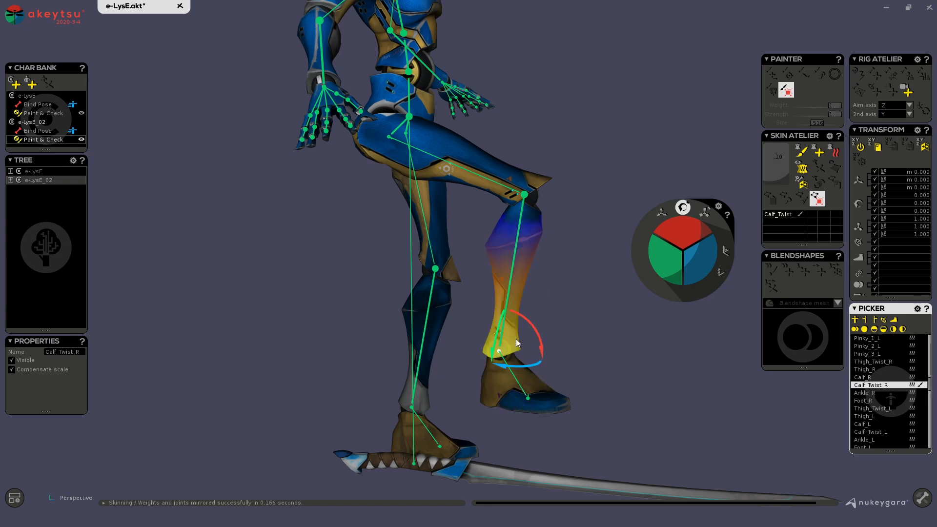
Step: Rotate Ankle_R and Calf_Twist_R together to test the foot turning with the calf, undoing each rotation
{"action": "left_click", "coordinate": [495, 375]}
{"action": "left_click_drag", "start_coordinate": [525, 348], "coordinate": [612, 297], "text": "alt"}
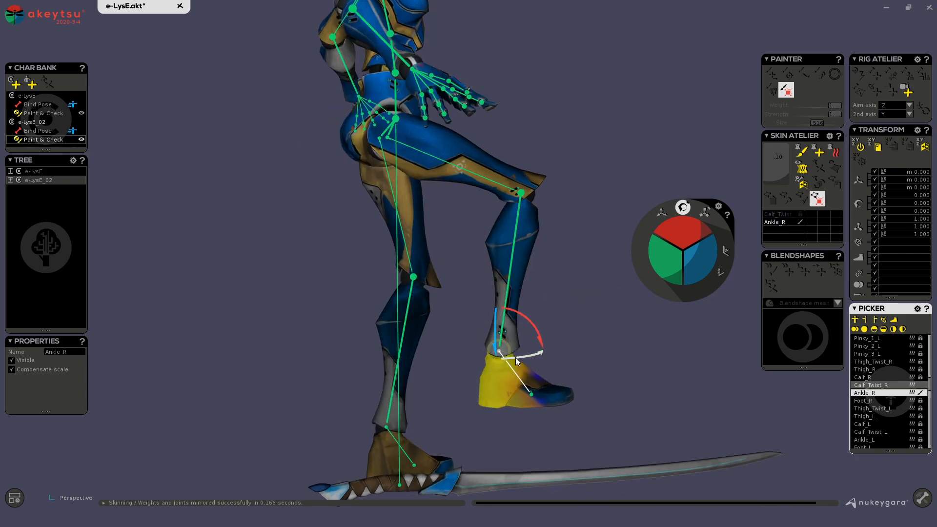
{"action": "left_click", "coordinate": [510, 338]}
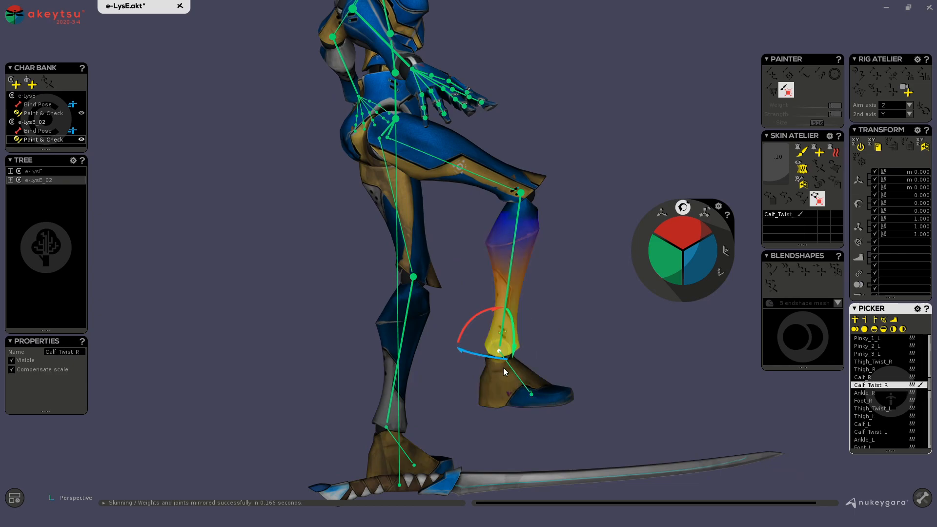
{"action": "left_click", "coordinate": [502, 371]}
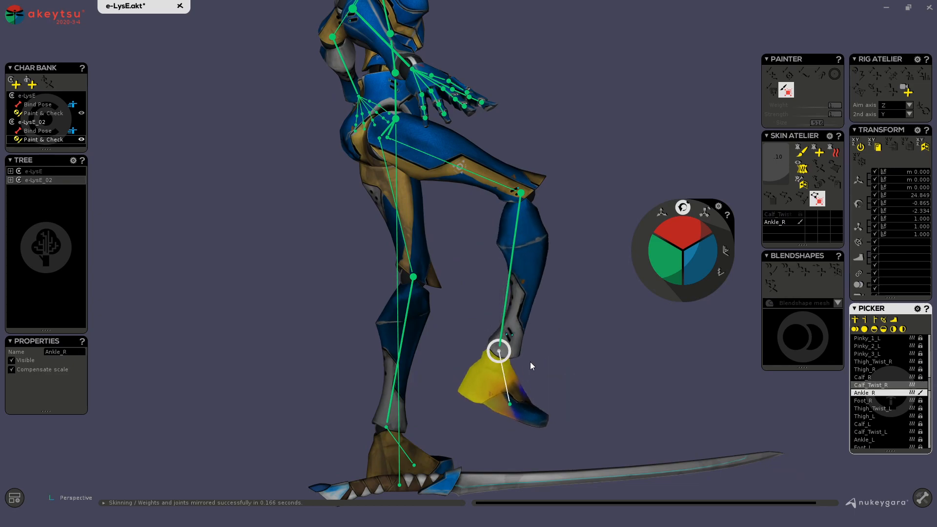
{"action": "mouse_move", "coordinate": [582, 370]}
{"action": "left_mouse_down", "text": "alt"}
{"action": "mouse_move", "coordinate": [528, 418]}
{"action": "mouse_move", "coordinate": [502, 373]}
{"action": "left_mouse_up", "text": "alt"}
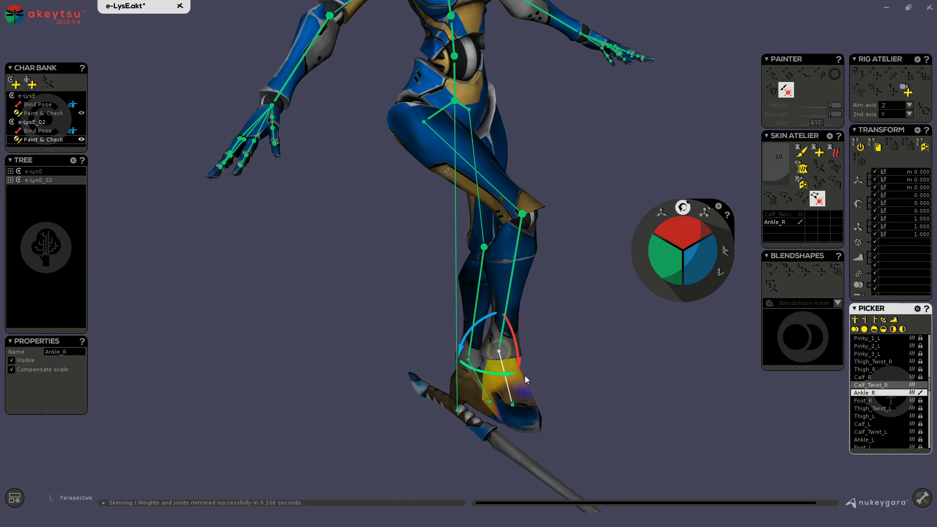
{"action": "mouse_move", "coordinate": [505, 375]}
{"action": "left_mouse_down"}
{"action": "mouse_move", "coordinate": [539, 370]}
{"action": "mouse_move", "coordinate": [507, 362]}
{"action": "mouse_move", "coordinate": [490, 373]}
{"action": "mouse_move", "coordinate": [476, 344]}
{"action": "mouse_move", "coordinate": [492, 337]}
{"action": "mouse_move", "coordinate": [488, 371]}
{"action": "mouse_move", "coordinate": [488, 357]}
{"action": "mouse_move", "coordinate": [538, 355]}
{"action": "mouse_move", "coordinate": [502, 359]}
{"action": "left_mouse_up"}
{"action": "key", "text": "ctrl+z"}
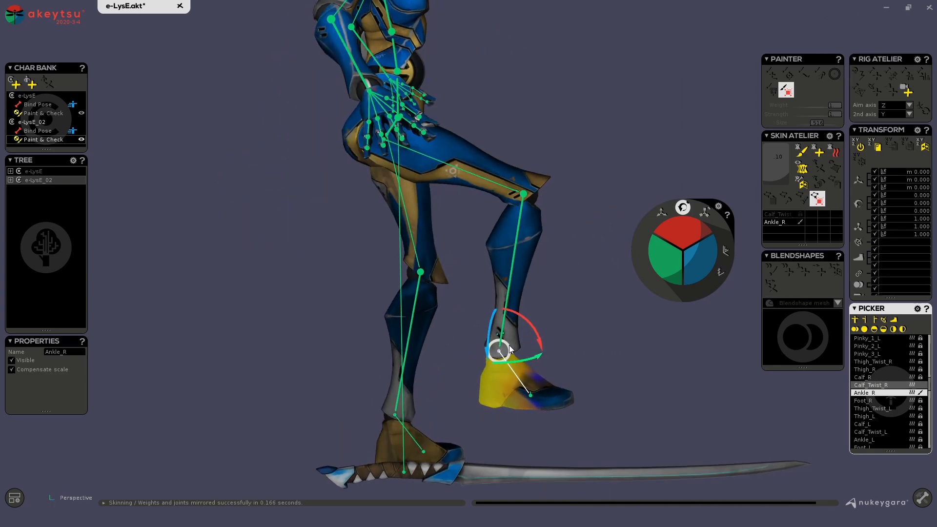
{"action": "left_click_drag", "start_coordinate": [539, 338], "coordinate": [442, 342]}
{"action": "key", "text": "ctrl+z"}
{"action": "key", "text": "ctrl+z"}
Step: Rotate Thigh_Twist_R to test the raised right thigh's deformation near the hip, undoing each rotation
{"action": "middle_click_drag", "start_coordinate": [430, 229], "coordinate": [435, 350], "text": "alt"}
{"action": "right_click_drag", "start_coordinate": [434, 350], "coordinate": [377, 372], "text": "alt"}
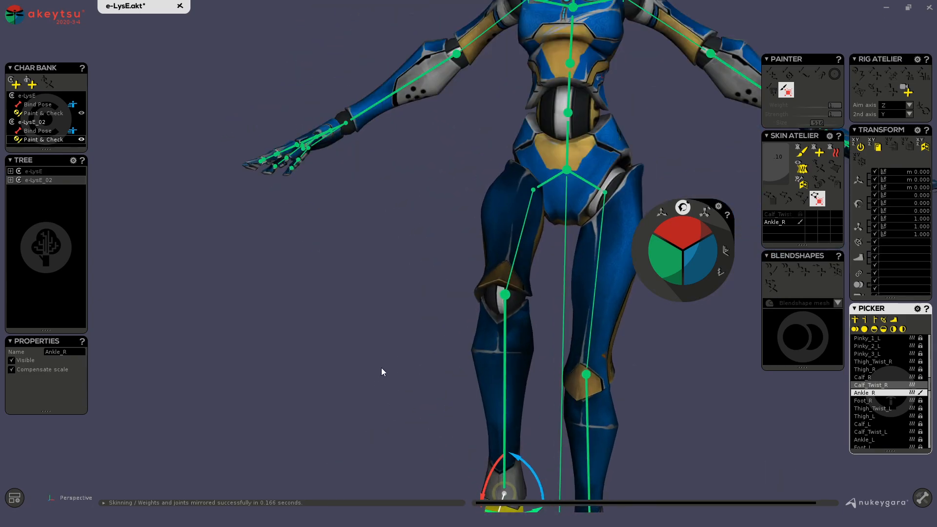
{"action": "left_click_drag", "start_coordinate": [376, 372], "coordinate": [434, 273], "text": "alt"}
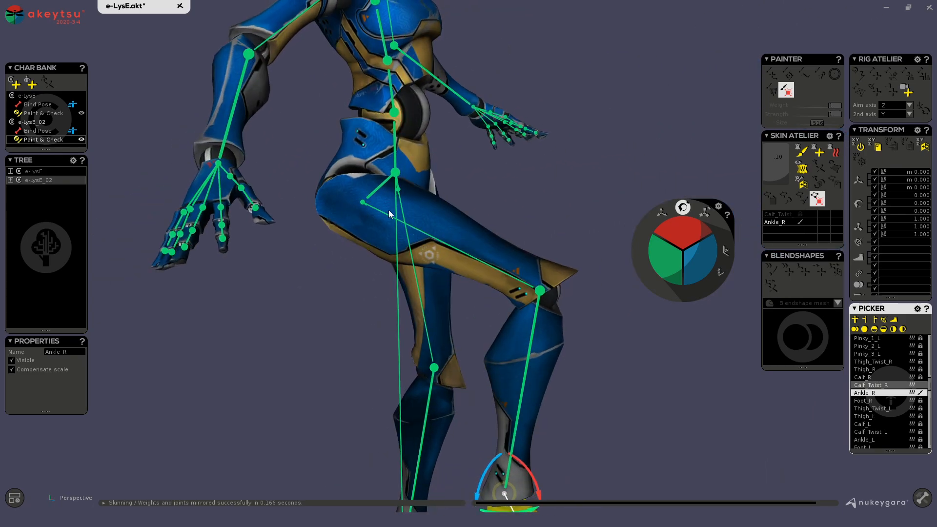
{"action": "left_click", "coordinate": [388, 214]}
{"action": "left_click_drag", "start_coordinate": [389, 213], "coordinate": [289, 251], "text": "alt"}
{"action": "key", "text": "e"}
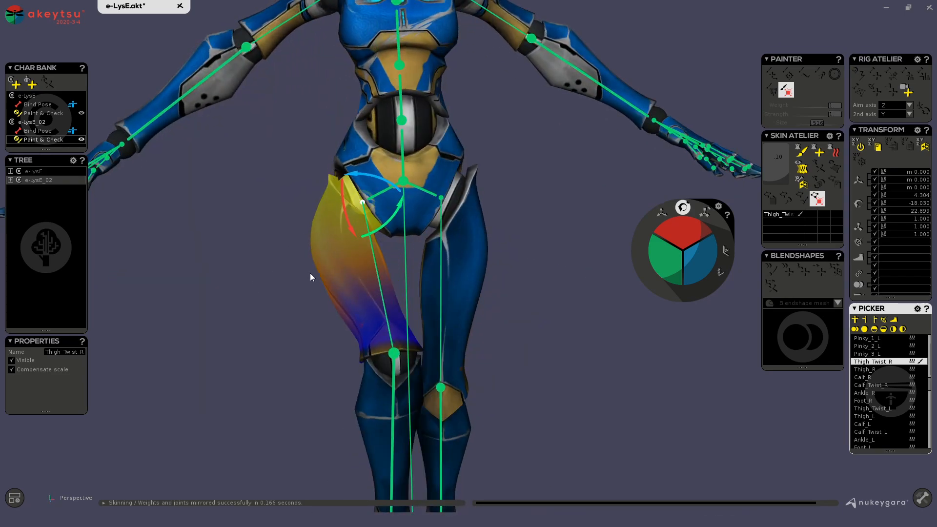
{"action": "mouse_move", "coordinate": [368, 230]}
{"action": "left_mouse_down", "text": "alt"}
{"action": "mouse_move", "coordinate": [356, 268]}
{"action": "mouse_move", "coordinate": [561, 287]}
{"action": "mouse_move", "coordinate": [405, 219]}
{"action": "mouse_move", "coordinate": [347, 208]}
{"action": "mouse_move", "coordinate": [335, 224]}
{"action": "mouse_move", "coordinate": [374, 237]}
{"action": "left_mouse_up", "text": "alt"}
{"action": "left_click_drag", "start_coordinate": [405, 201], "coordinate": [596, 258]}
{"action": "key", "text": "ctrl+z"}
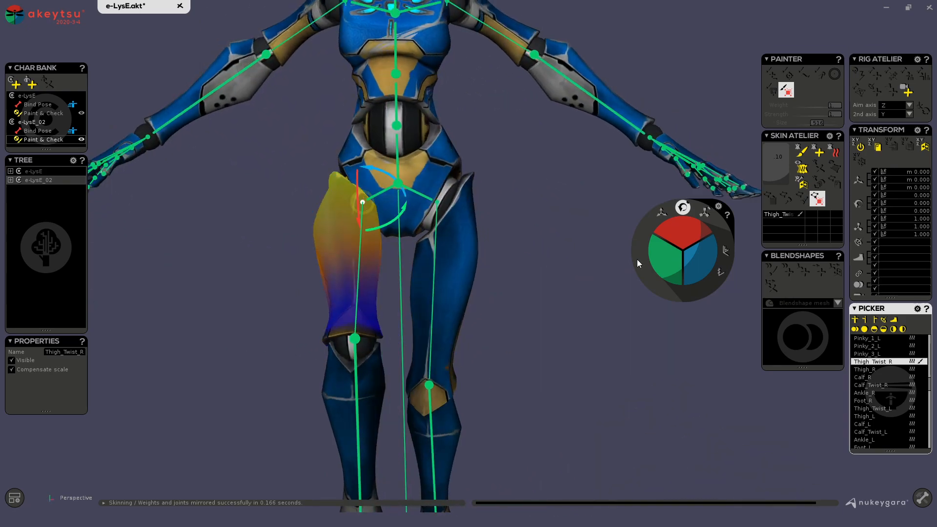
{"action": "left_click_drag", "start_coordinate": [701, 260], "coordinate": [708, 258]}
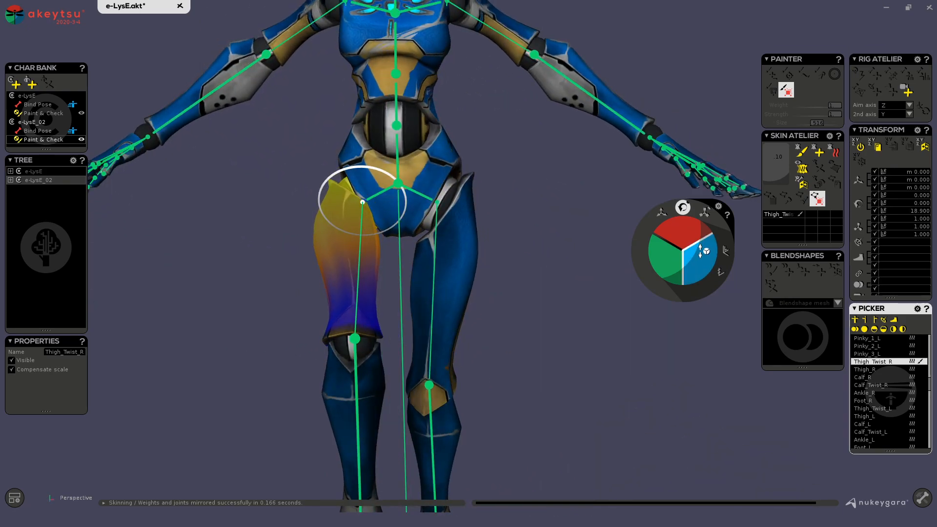
{"action": "key", "text": "ctrl+z"}
Step: Turn Ankle_R outward about 70 degrees and twist Calf_Twist_R about 92 degrees to test the right lower leg
{"action": "middle_click_drag", "start_coordinate": [508, 362], "coordinate": [560, 250], "text": "alt"}
{"action": "scroll", "coordinate": [560, 250], "scroll_direction": "down", "scroll_amount": 3}
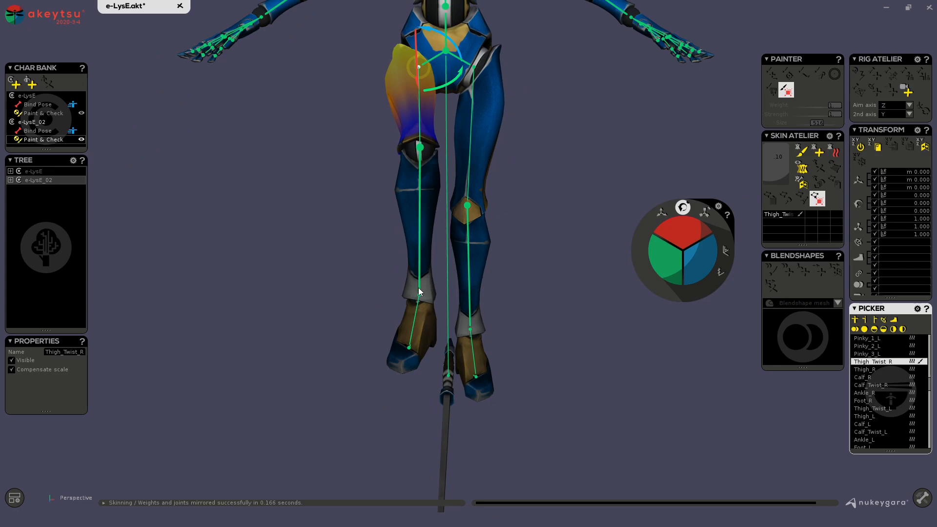
{"action": "left_click", "coordinate": [419, 289]}
{"action": "left_click_drag", "start_coordinate": [534, 242], "coordinate": [418, 287], "text": "alt"}
{"action": "left_click", "coordinate": [411, 290]}
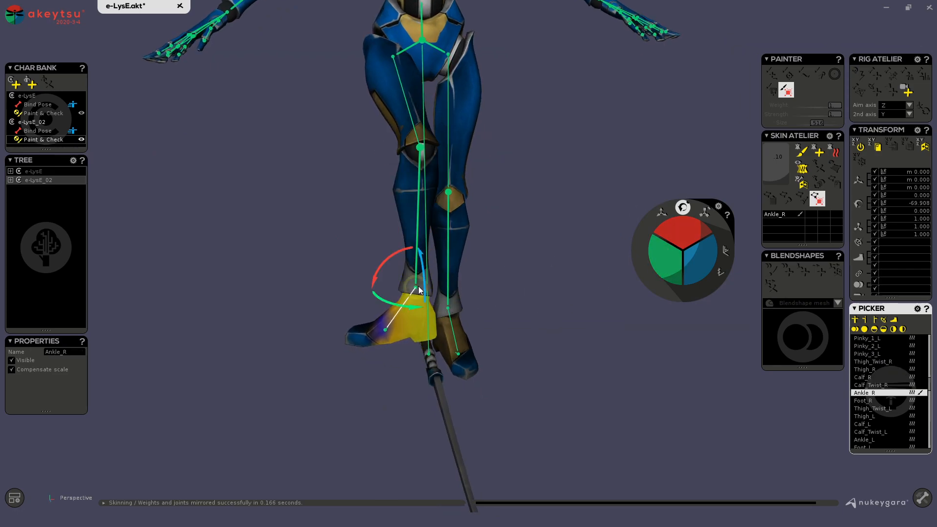
{"action": "left_click", "coordinate": [415, 288]}
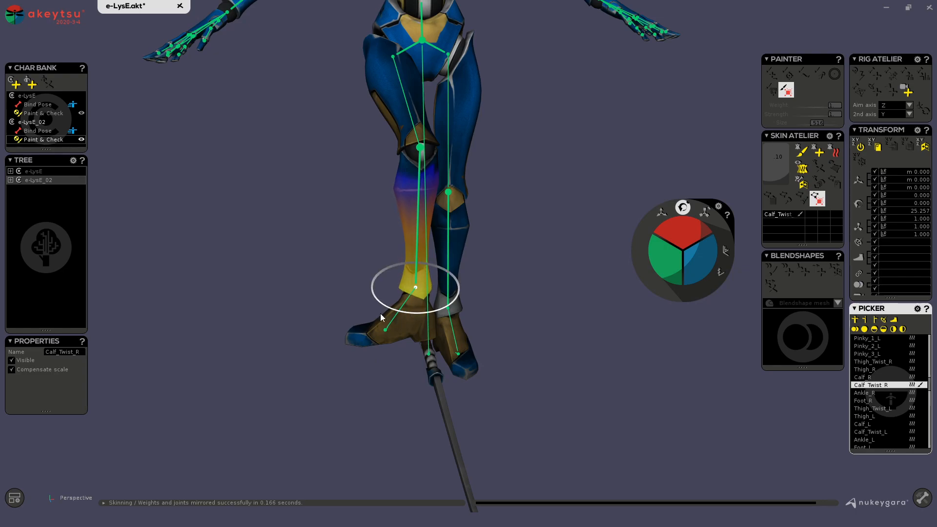
{"action": "left_click_drag", "start_coordinate": [316, 283], "coordinate": [378, 298], "text": "alt"}
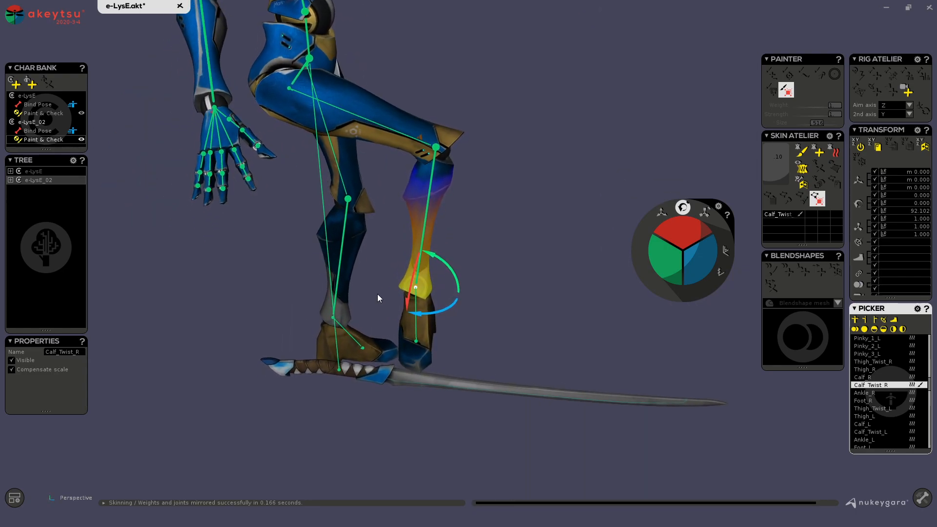
Step: Check Thigh_Twist_R on the posed right leg, then undo the test pose rotations
{"action": "left_click", "coordinate": [414, 303]}
{"action": "left_click_drag", "start_coordinate": [507, 232], "coordinate": [458, 291], "text": "alt"}
{"action": "left_click", "coordinate": [470, 328]}
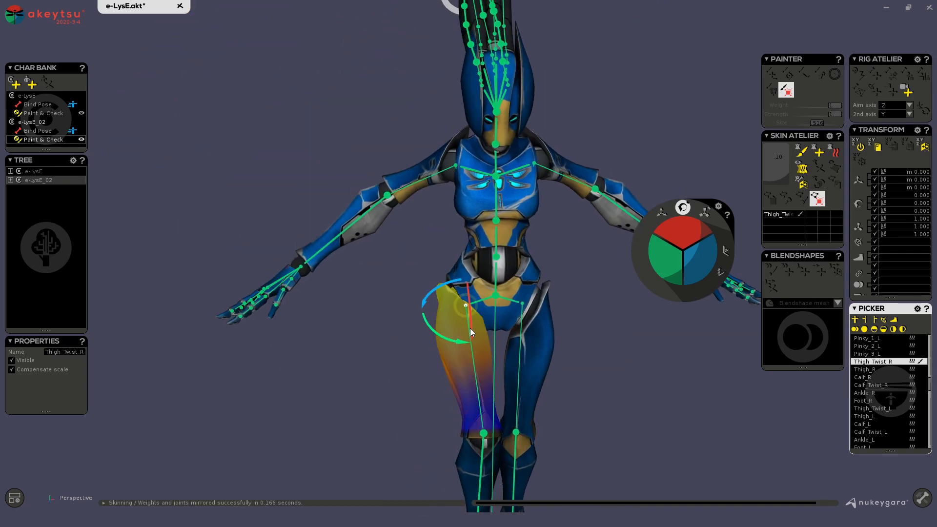
{"action": "left_click_drag", "start_coordinate": [443, 382], "coordinate": [477, 391], "text": "alt"}
{"action": "key", "text": "ctrl+z"}
{"action": "key", "text": "ctrl+z"}
{"action": "key", "text": "ctrl+z"}
{"action": "key", "text": "ctrl+z"}
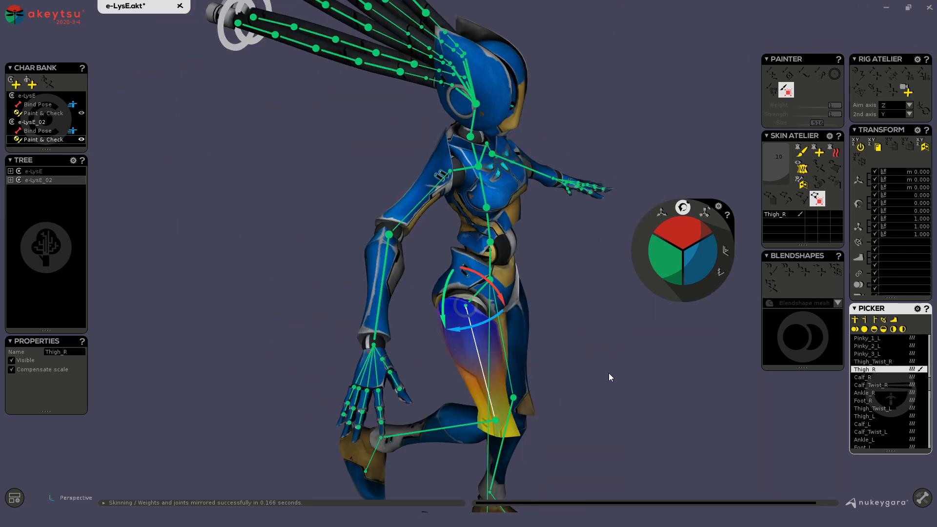
Step: Rotate Calf_R on the straightened right leg to test its deformation, undo the rotations and compare its weights with Calf_Twist_R's
{"action": "left_click_drag", "start_coordinate": [605, 376], "coordinate": [543, 378], "text": "alt"}
{"action": "right_click_drag", "start_coordinate": [544, 379], "coordinate": [497, 340], "text": "alt"}
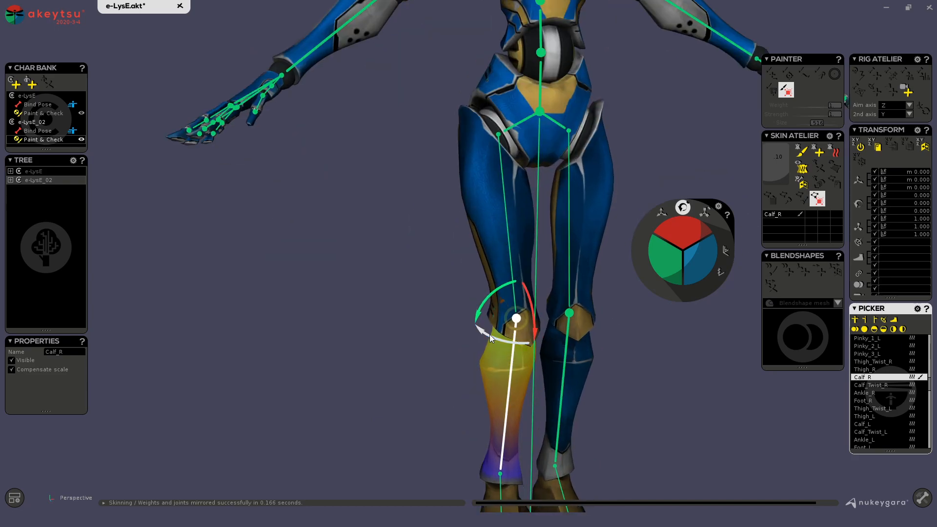
{"action": "key", "text": "ctrl+z"}
{"action": "left_click_drag", "start_coordinate": [712, 266], "coordinate": [635, 388]}
{"action": "middle_click_drag", "start_coordinate": [635, 388], "coordinate": [527, 318], "text": "alt"}
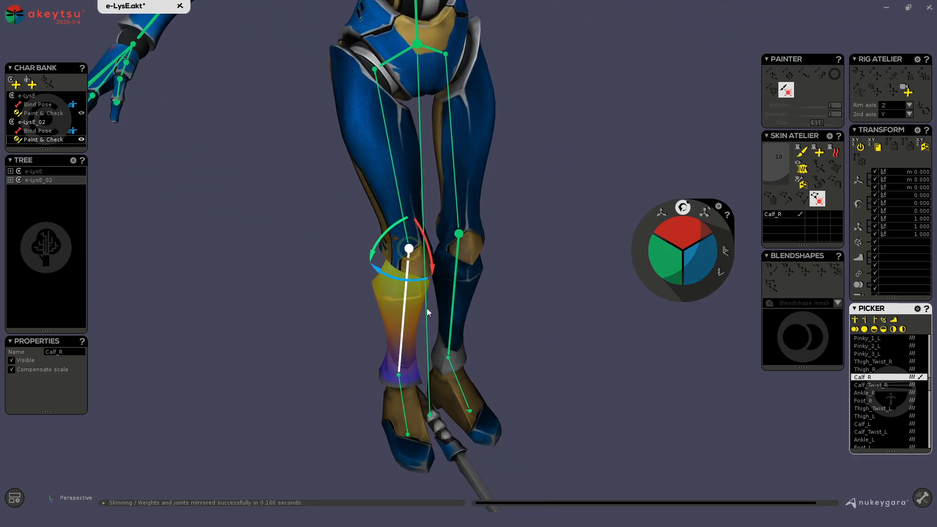
{"action": "left_click_drag", "start_coordinate": [713, 268], "coordinate": [707, 243]}
{"action": "key", "text": "ctrl+z"}
{"action": "key", "text": "Down"}
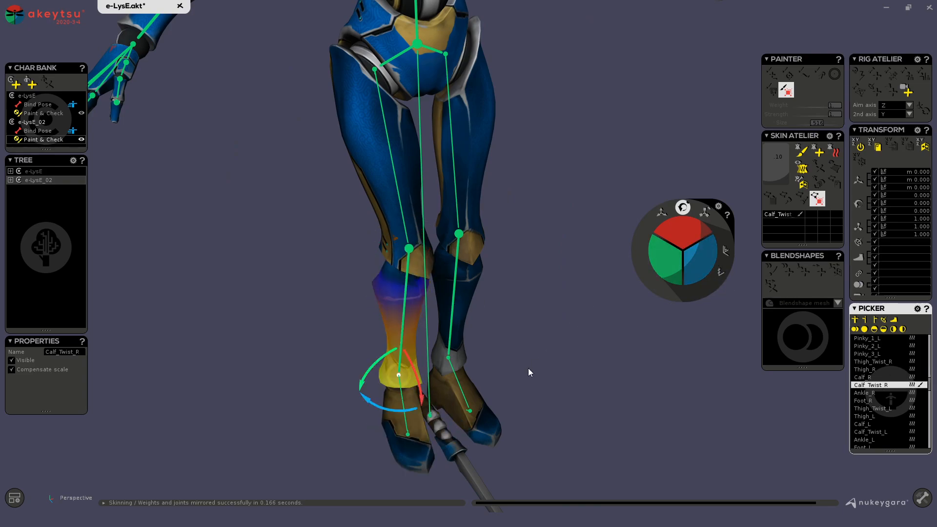
{"action": "left_click", "coordinate": [409, 279]}
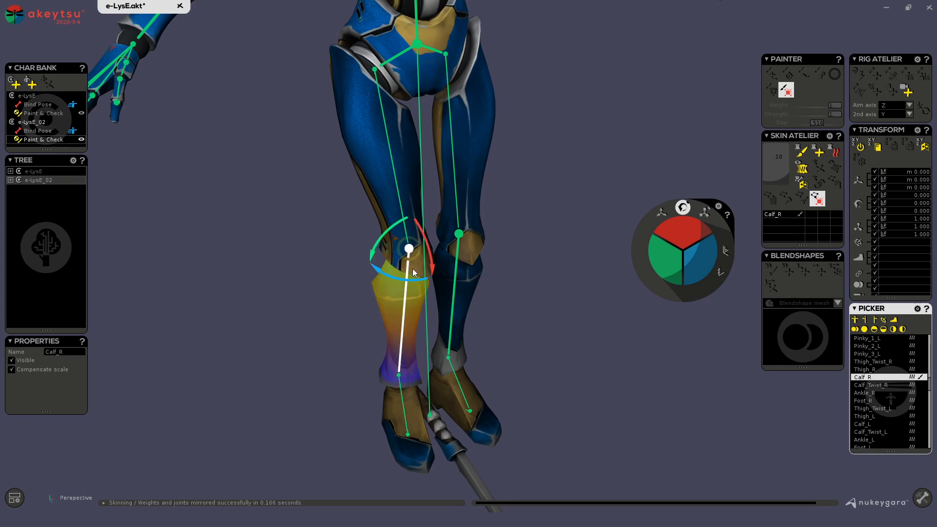
Step: Select Calf_Twist_R together with Calf_R and rotate them to test the right lower leg's combined deformation, then undo the rotation
{"action": "key", "text": "Down"}
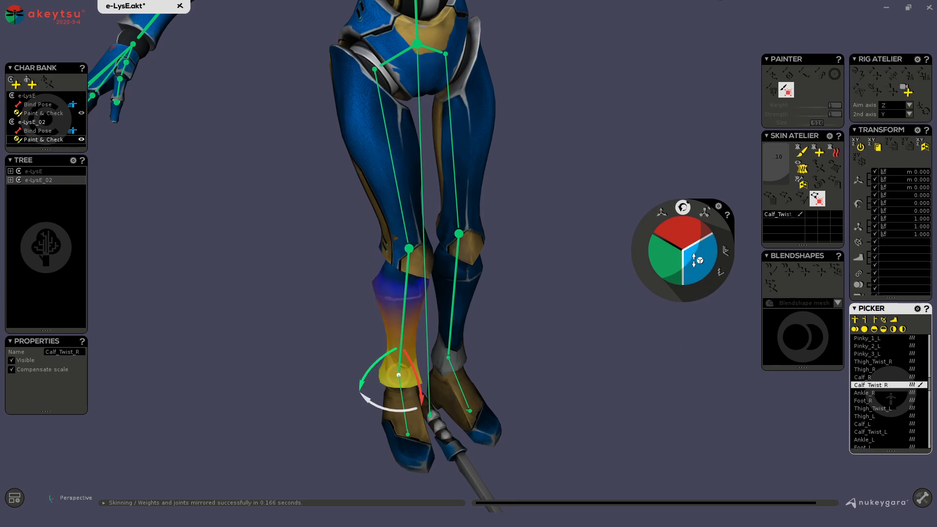
{"action": "left_click", "coordinate": [408, 285], "text": "shift"}
{"action": "left_click_drag", "start_coordinate": [683, 273], "coordinate": [703, 274]}
{"action": "left_click_drag", "start_coordinate": [684, 226], "coordinate": [682, 236]}
{"action": "left_click_drag", "start_coordinate": [532, 317], "coordinate": [681, 317], "text": "alt"}
{"action": "left_click_drag", "start_coordinate": [686, 227], "coordinate": [683, 249]}
{"action": "key", "text": "ctrl+z"}
{"action": "left_click_drag", "start_coordinate": [600, 312], "coordinate": [529, 320], "text": "alt"}
Step: Select ForeArm_R and check its weights and deformation around the right elbow from above
{"action": "scroll", "coordinate": [515, 157], "scroll_direction": "down", "scroll_amount": 3}
{"action": "middle_click_drag", "start_coordinate": [485, 142], "coordinate": [460, 271], "text": "alt"}
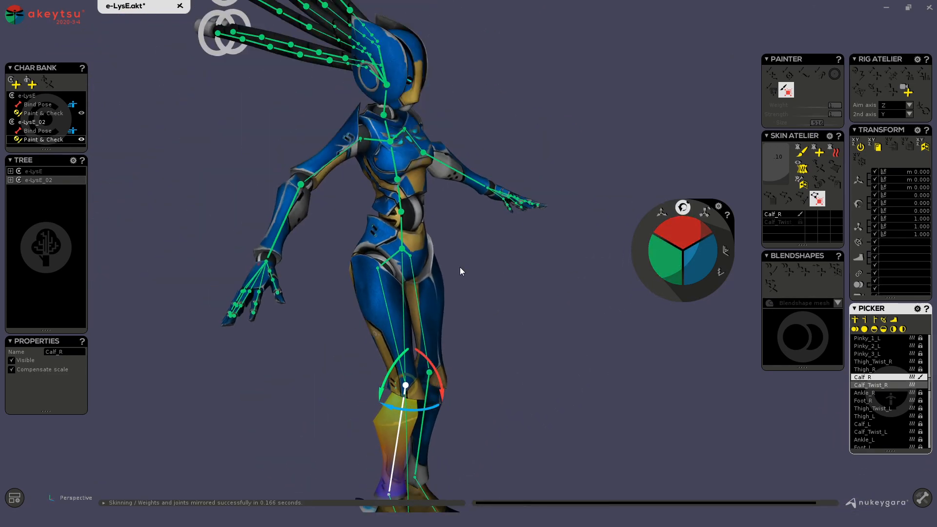
{"action": "left_click", "coordinate": [301, 186]}
{"action": "left_click_drag", "start_coordinate": [464, 292], "coordinate": [388, 297], "text": "alt"}
{"action": "scroll", "coordinate": [341, 288], "scroll_direction": "up", "scroll_amount": 2}
{"action": "middle_click_drag", "start_coordinate": [264, 302], "coordinate": [381, 424], "text": "alt"}
{"action": "left_click_drag", "start_coordinate": [312, 293], "coordinate": [423, 285], "text": "alt"}
{"action": "left_click", "coordinate": [423, 287]}
{"action": "left_click", "coordinate": [429, 321]}
{"action": "left_click", "coordinate": [417, 293]}
{"action": "left_click", "coordinate": [432, 327]}
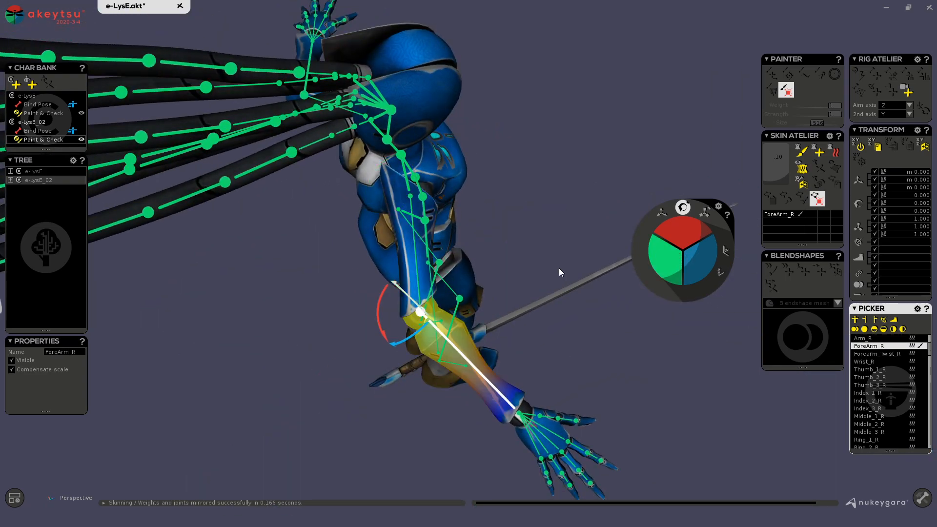
Step: Rotate Arm_R to test the right upper arm's deformation, then undo the rotation
{"action": "left_click", "coordinate": [421, 286]}
{"action": "left_click_drag", "start_coordinate": [420, 286], "coordinate": [429, 234], "text": "alt"}
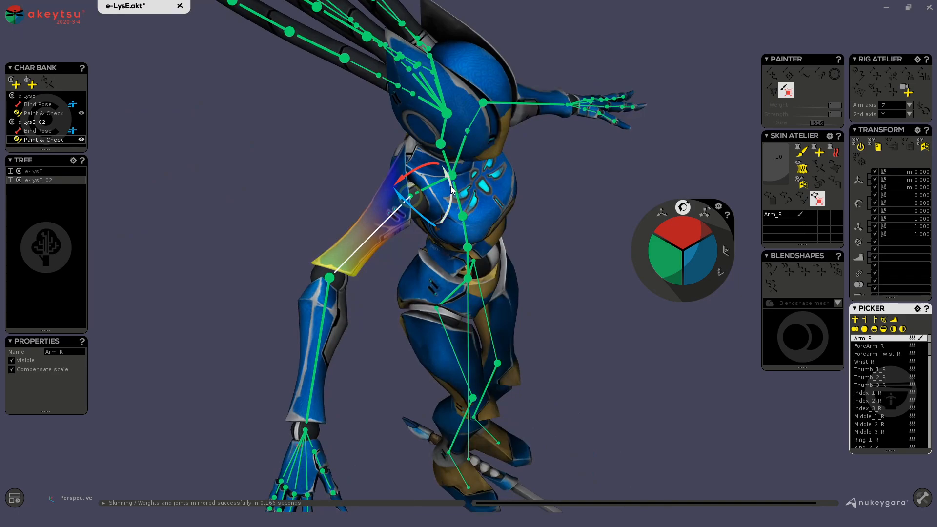
{"action": "left_click_drag", "start_coordinate": [449, 182], "coordinate": [285, 307]}
{"action": "key", "text": "ctrl+z"}
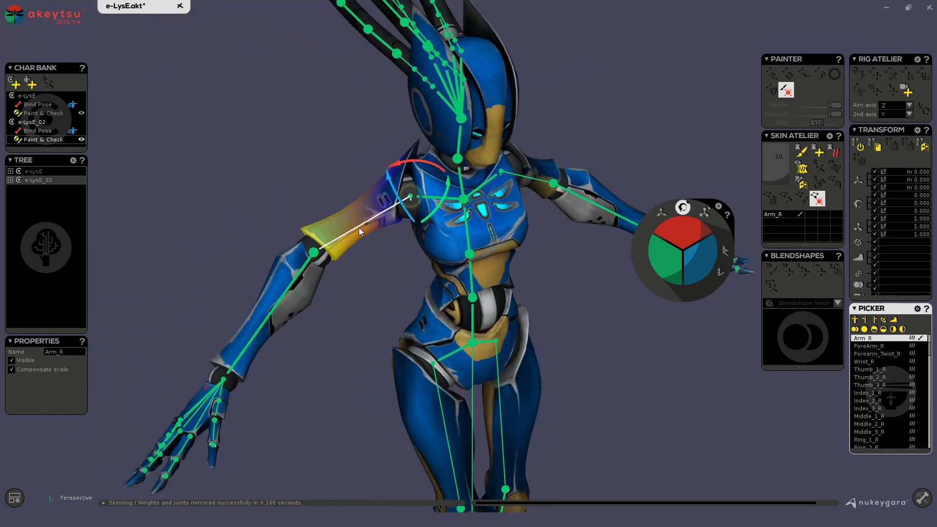
Step: Twist Arm_Twist_R to test the right shoulder's deformation, then undo the twist
{"action": "left_click", "coordinate": [411, 196]}
{"action": "left_click_drag", "start_coordinate": [380, 341], "coordinate": [522, 307], "text": "alt"}
{"action": "left_click_drag", "start_coordinate": [687, 248], "coordinate": [690, 222]}
{"action": "left_click_drag", "start_coordinate": [571, 312], "coordinate": [369, 291], "text": "alt"}
{"action": "key", "text": "ctrl+z"}
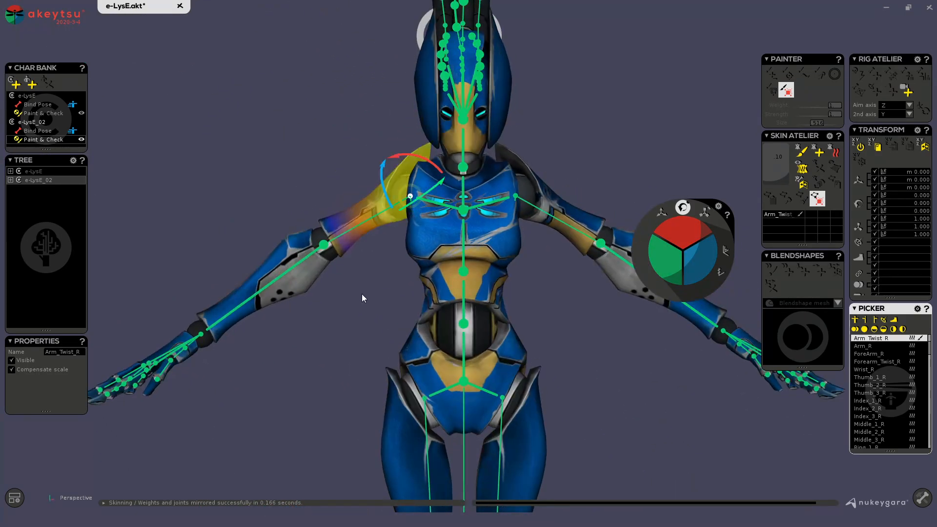
Step: Twist Forearm_Twist_R to test the right forearm's deformation near the wrist, then undo the twist
{"action": "left_click", "coordinate": [207, 329]}
{"action": "left_click_drag", "start_coordinate": [195, 190], "coordinate": [441, 219], "text": "alt"}
{"action": "middle_click_drag", "start_coordinate": [341, 269], "coordinate": [571, 271], "text": "alt"}
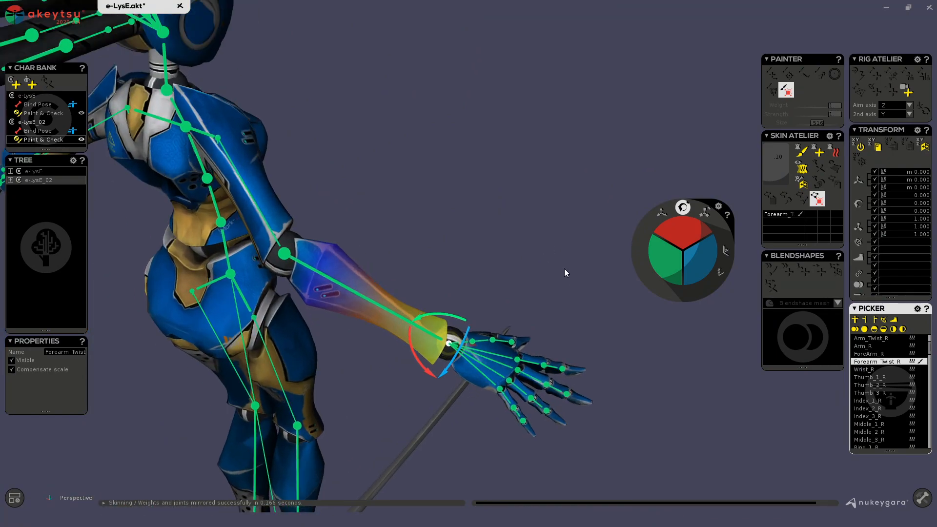
{"action": "scroll", "coordinate": [571, 271], "scroll_direction": "up", "scroll_amount": 1}
{"action": "left_click_drag", "start_coordinate": [673, 257], "coordinate": [672, 271]}
{"action": "key", "text": "ctrl+z"}
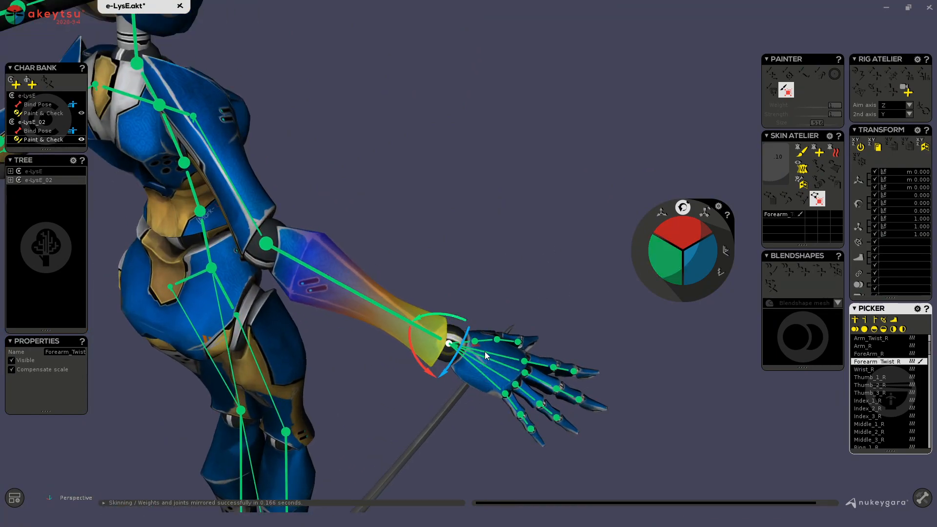
Step: Rotate Wrist_R with Forearm_Twist_R also selected to test the right wrist's deformation, undoing each rotation
{"action": "left_click", "coordinate": [485, 351]}
{"action": "left_click_drag", "start_coordinate": [432, 429], "coordinate": [445, 362], "text": "alt"}
{"action": "left_click_drag", "start_coordinate": [455, 313], "coordinate": [461, 262]}
{"action": "key", "text": "ctrl+z"}
{"action": "left_click_drag", "start_coordinate": [461, 343], "coordinate": [468, 361]}
{"action": "left_click_drag", "start_coordinate": [468, 361], "coordinate": [512, 352], "text": "alt"}
{"action": "key", "text": "ctrl+z"}
Step: Examine the e-LysE copy's skinned arms and body from several angles on both sides
{"action": "middle_click_drag", "start_coordinate": [570, 368], "coordinate": [346, 341], "text": "alt"}
{"action": "left_click_drag", "start_coordinate": [346, 340], "coordinate": [444, 259], "text": "alt"}
{"action": "scroll", "coordinate": [498, 354], "scroll_direction": "up", "scroll_amount": 4}
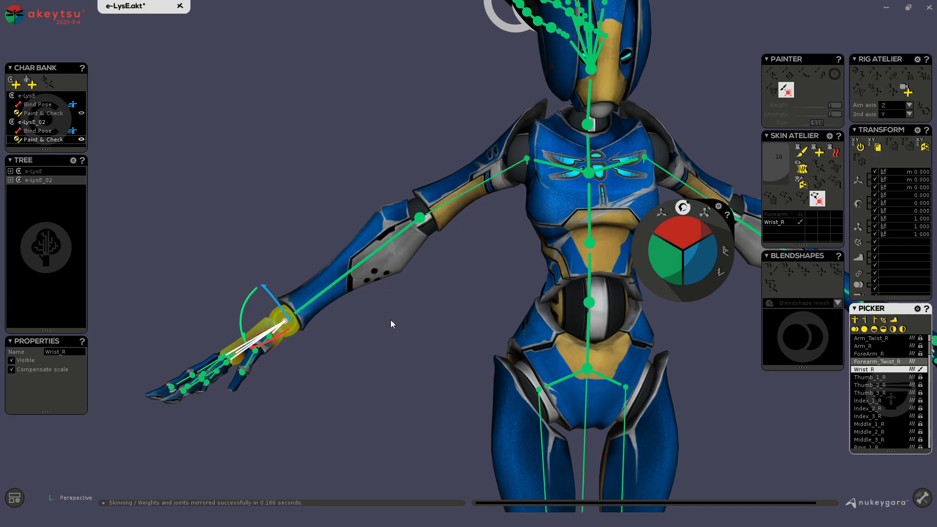
{"action": "scroll", "coordinate": [424, 332], "scroll_direction": "down", "scroll_amount": 3}
{"action": "middle_click_drag", "start_coordinate": [592, 348], "coordinate": [487, 284], "text": "alt"}
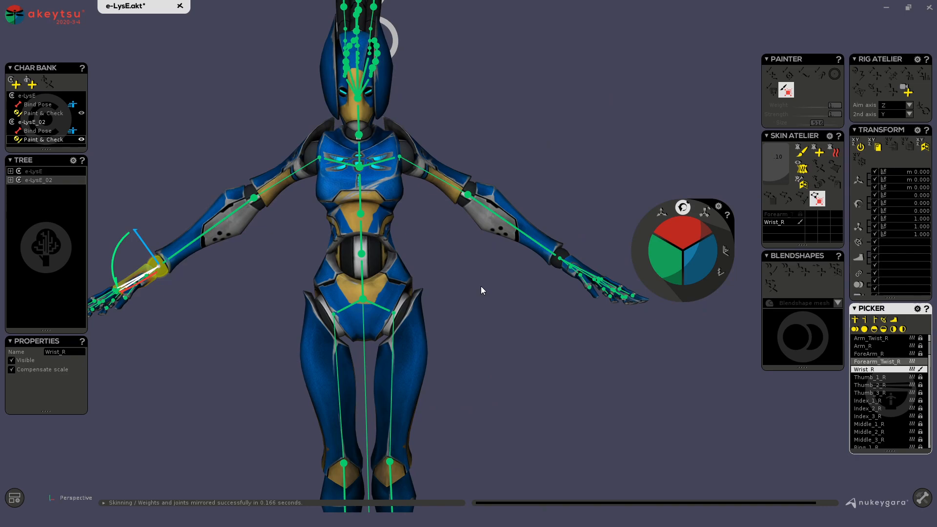
{"action": "left_click_drag", "start_coordinate": [279, 297], "coordinate": [320, 347], "text": "alt"}
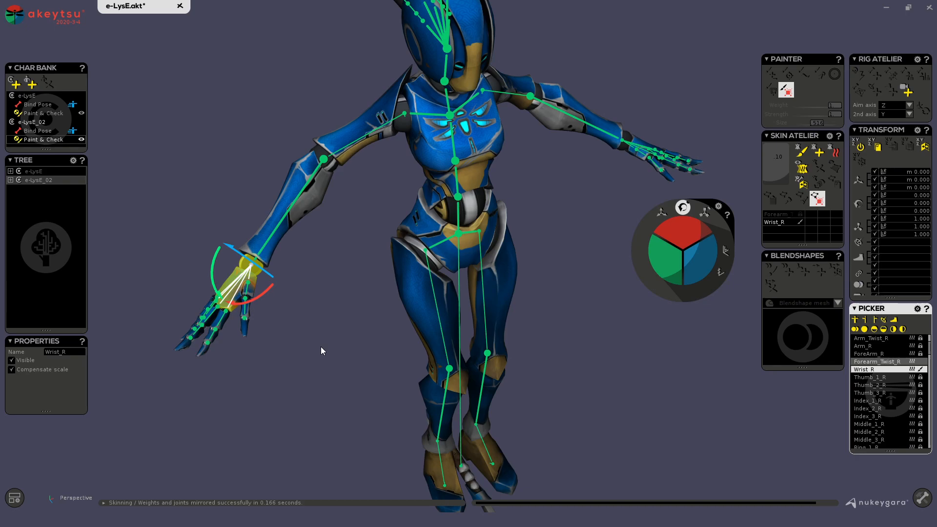
{"action": "left_click_drag", "start_coordinate": [358, 285], "coordinate": [302, 256], "text": "alt"}
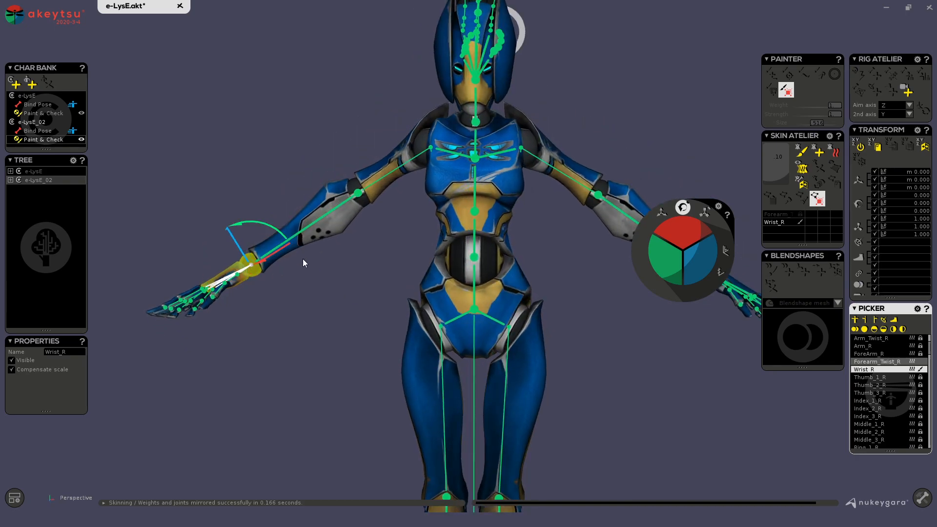
{"action": "left_click_drag", "start_coordinate": [375, 230], "coordinate": [299, 356], "text": "alt"}
{"action": "scroll", "coordinate": [285, 303], "scroll_direction": "up", "scroll_amount": 2}
{"action": "left_click_drag", "start_coordinate": [484, 244], "coordinate": [549, 194], "text": "alt"}
{"action": "scroll", "coordinate": [441, 183], "scroll_direction": "up", "scroll_amount": 3}
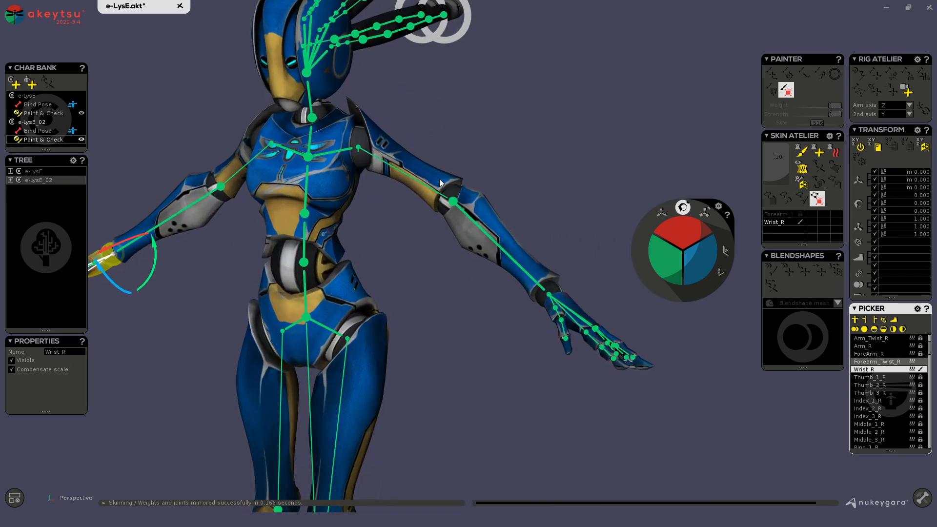
{"action": "left_click_drag", "start_coordinate": [438, 180], "coordinate": [318, 225], "text": "alt"}
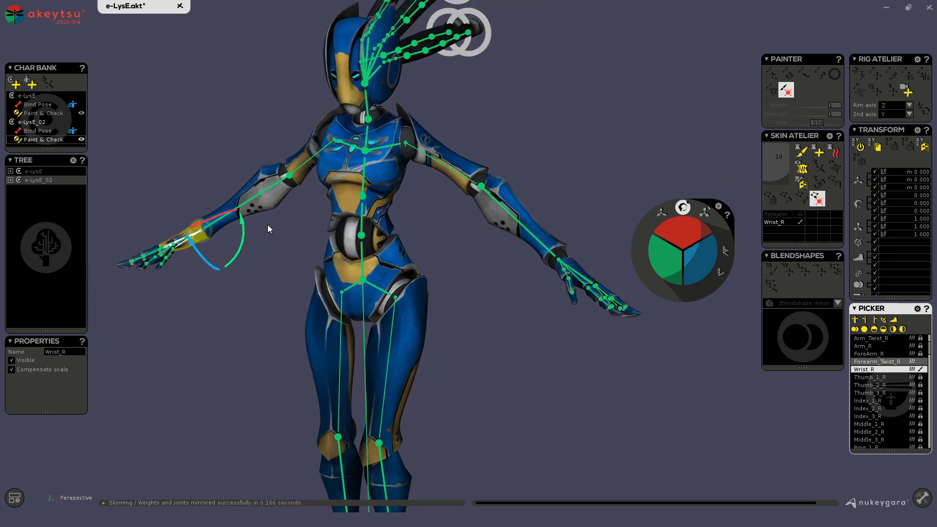
{"action": "scroll", "coordinate": [366, 179], "scroll_direction": "down", "scroll_amount": 3}
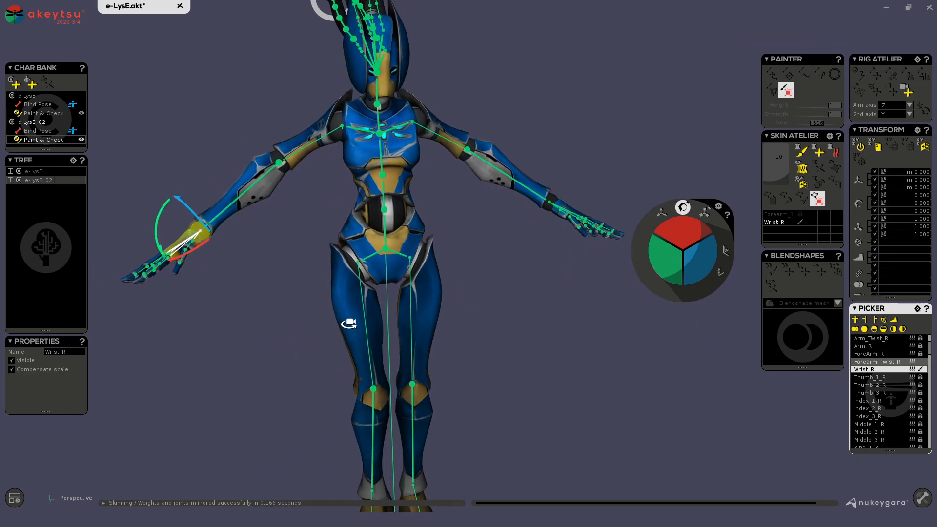
Step: Select Arm_R and Wrist_R and create an IK chain between them in e-LysE_02's Bind Pose
{"action": "left_click", "coordinate": [295, 148]}
{"action": "left_click_drag", "start_coordinate": [270, 234], "coordinate": [320, 356], "text": "alt"}
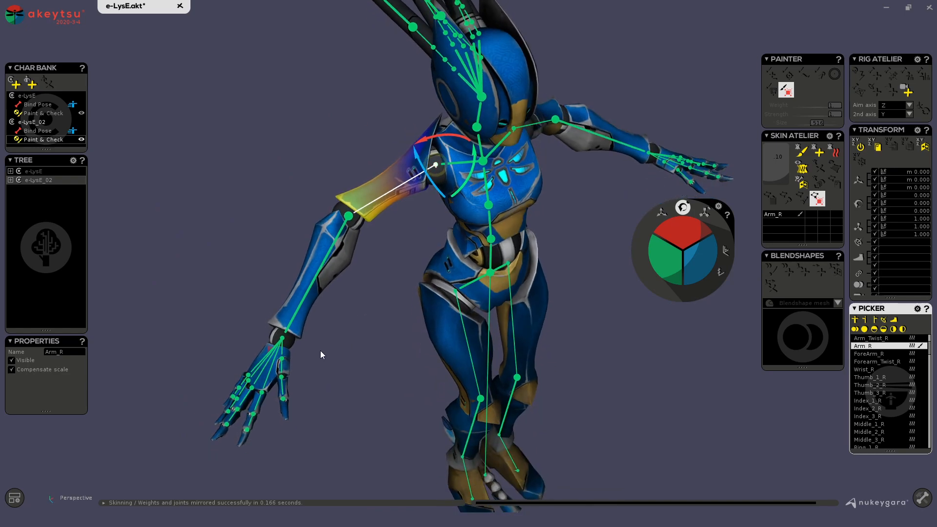
{"action": "left_click", "coordinate": [272, 358]}
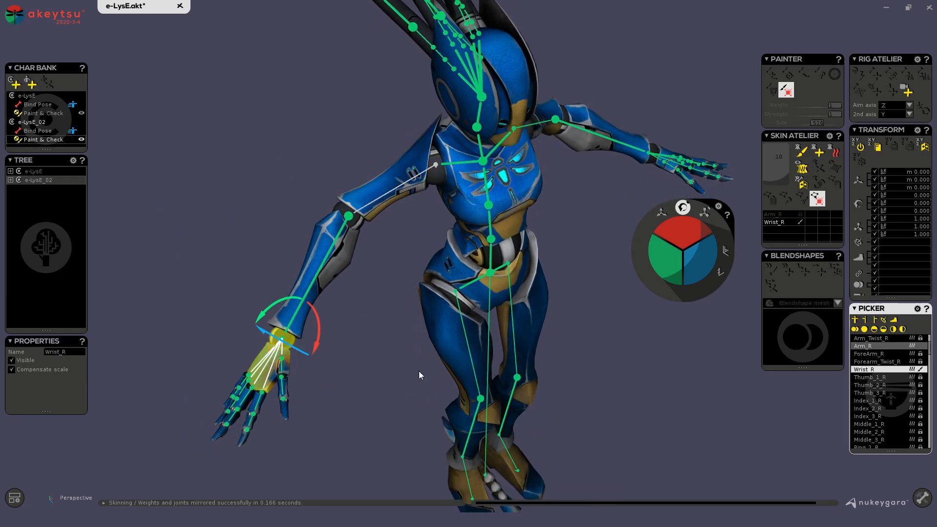
{"action": "left_click", "coordinate": [39, 131]}
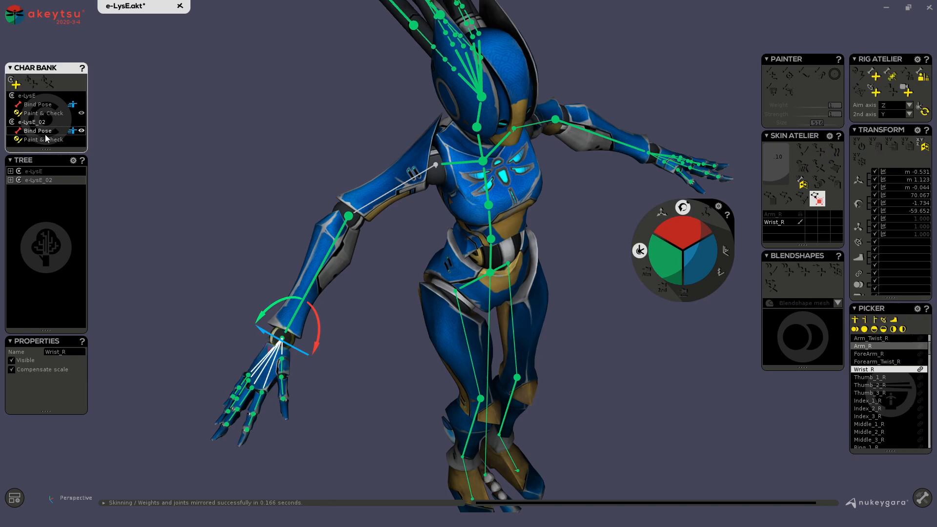
{"action": "left_click", "coordinate": [873, 90]}
Step: Mirror the right wrist's IK control to the left arm
{"action": "left_click_drag", "start_coordinate": [538, 387], "coordinate": [467, 339], "text": "alt"}
{"action": "middle_click_drag", "start_coordinate": [467, 339], "coordinate": [462, 272], "text": "alt"}
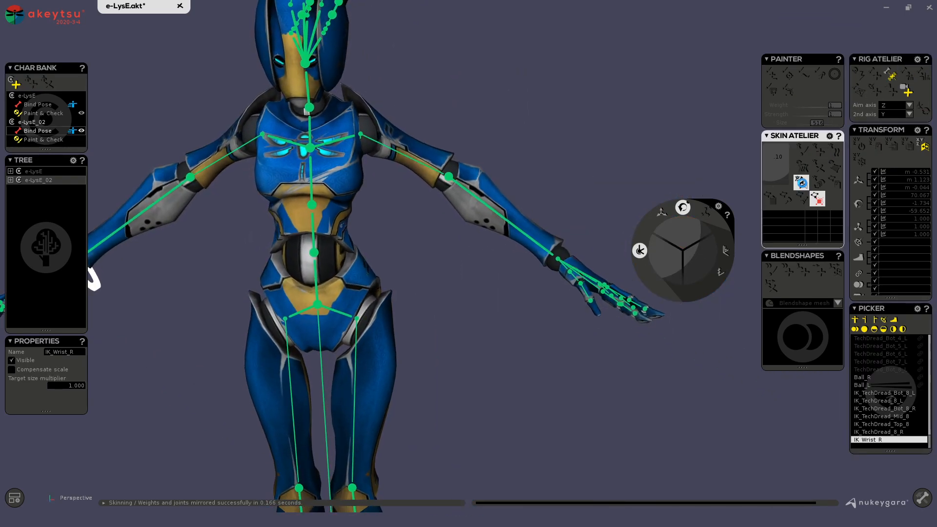
{"action": "left_click", "coordinate": [802, 183]}
{"action": "left_click_drag", "start_coordinate": [426, 360], "coordinate": [436, 274], "text": "alt"}
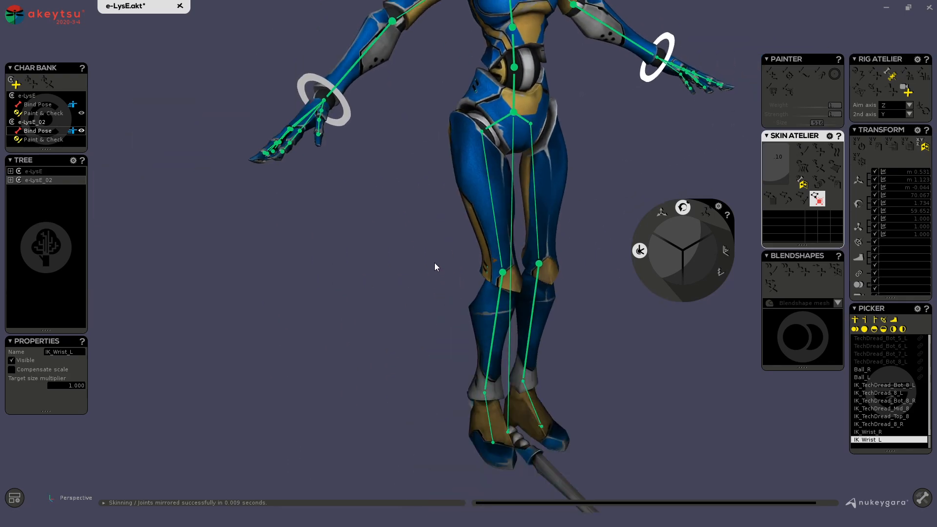
{"action": "left_click_drag", "start_coordinate": [436, 54], "coordinate": [361, 112], "text": "alt"}
{"action": "left_click", "coordinate": [344, 111]}
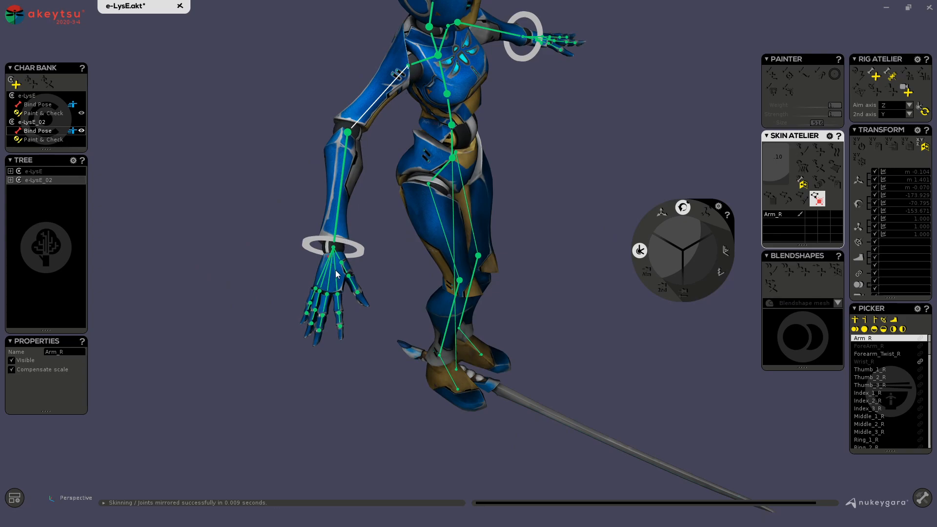
{"action": "left_click_drag", "start_coordinate": [361, 254], "coordinate": [300, 219], "text": "alt"}
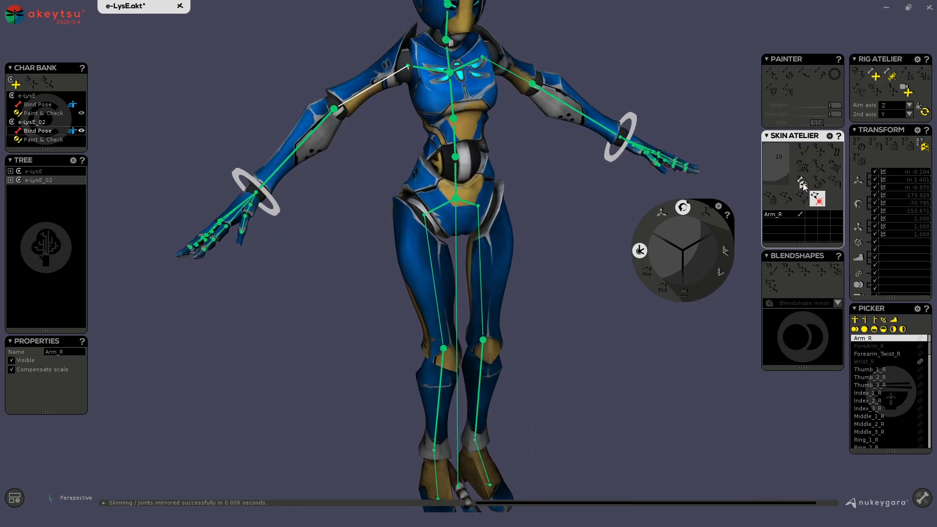
Step: Select Thigh_R and Ball_R and create a reverse foot control for the right leg
{"action": "middle_click_drag", "start_coordinate": [438, 350], "coordinate": [396, 235], "text": "alt"}
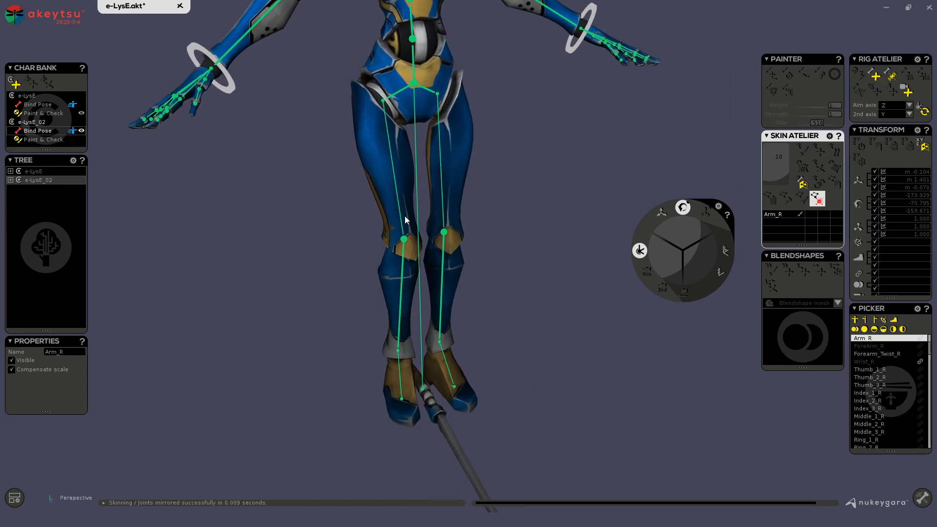
{"action": "left_click_drag", "start_coordinate": [287, 314], "coordinate": [396, 272], "text": "alt"}
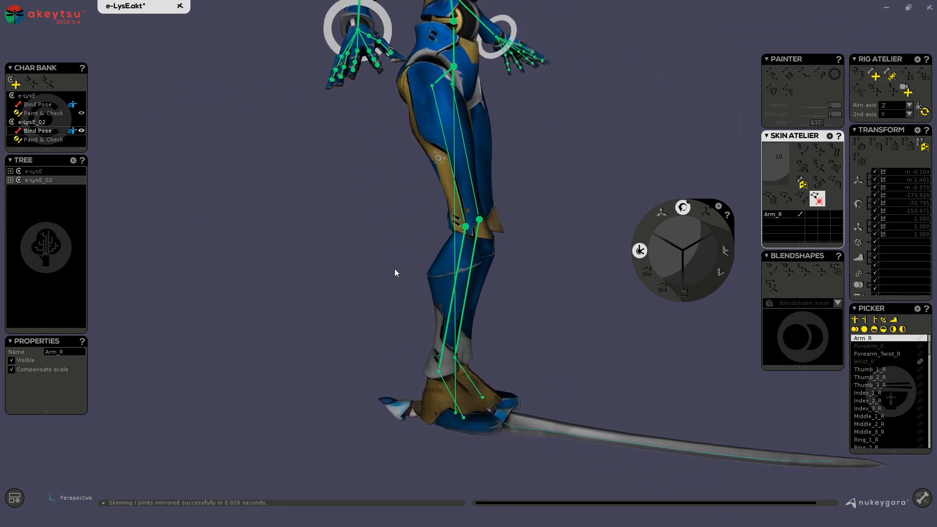
{"action": "left_click", "coordinate": [470, 211]}
{"action": "left_click_drag", "start_coordinate": [537, 235], "coordinate": [330, 328], "text": "alt"}
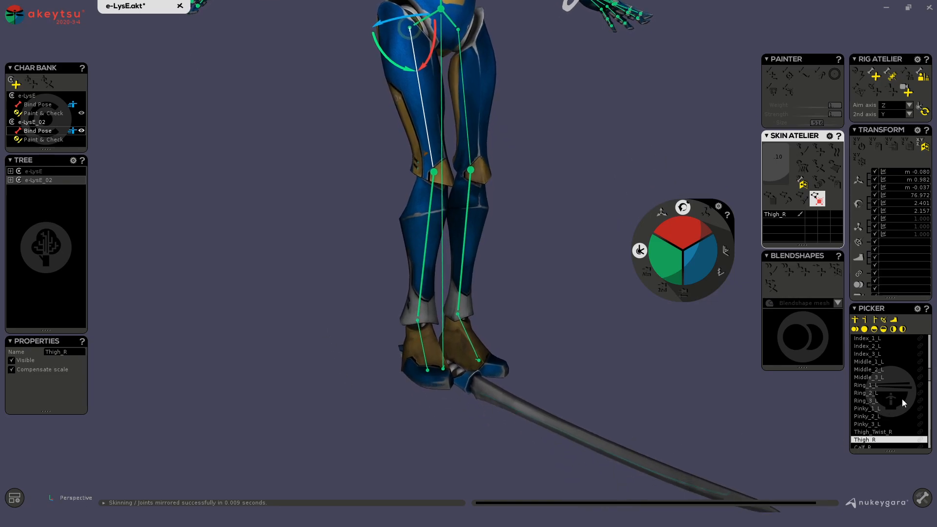
{"action": "scroll", "coordinate": [895, 403], "scroll_direction": "down", "scroll_amount": 10}
{"action": "left_click", "coordinate": [868, 369]}
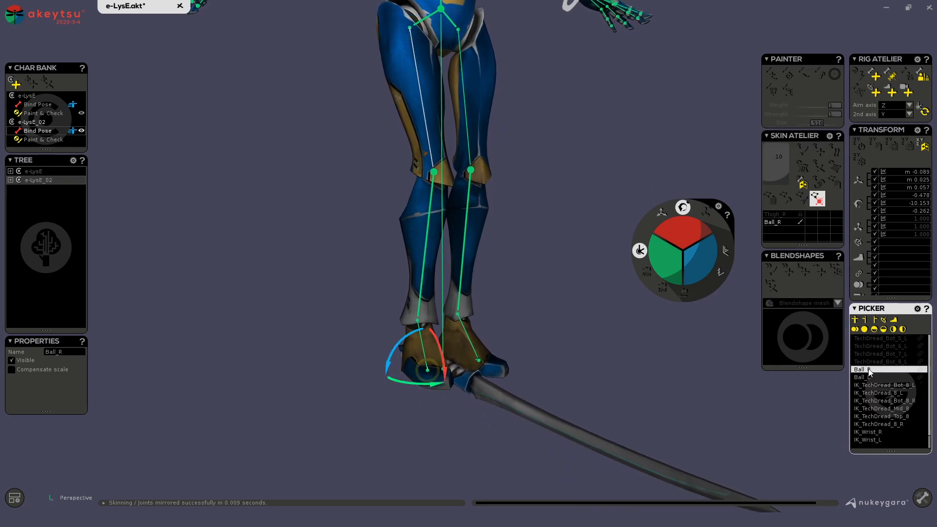
{"action": "left_click_drag", "start_coordinate": [299, 247], "coordinate": [350, 202], "text": "alt"}
{"action": "middle_click_drag", "start_coordinate": [350, 202], "coordinate": [306, 261], "text": "alt"}
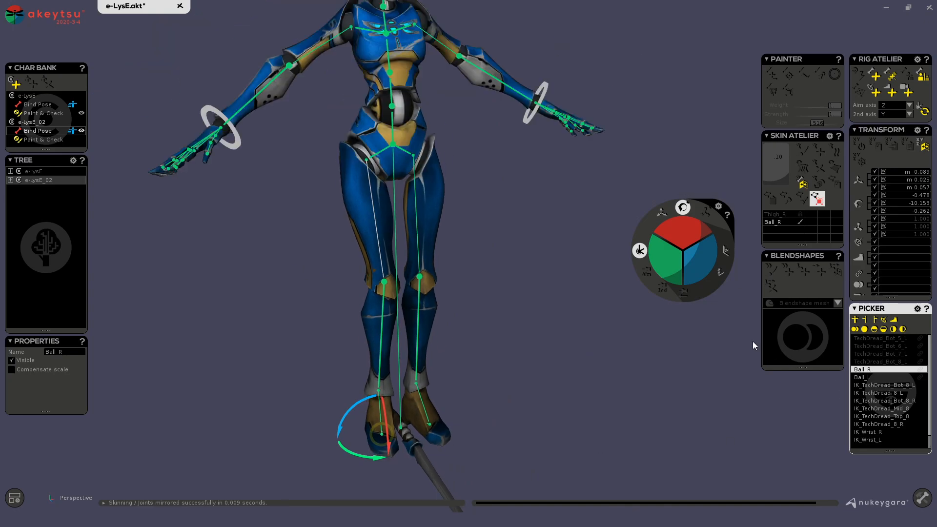
{"action": "left_click_drag", "start_coordinate": [682, 340], "coordinate": [442, 432], "text": "alt"}
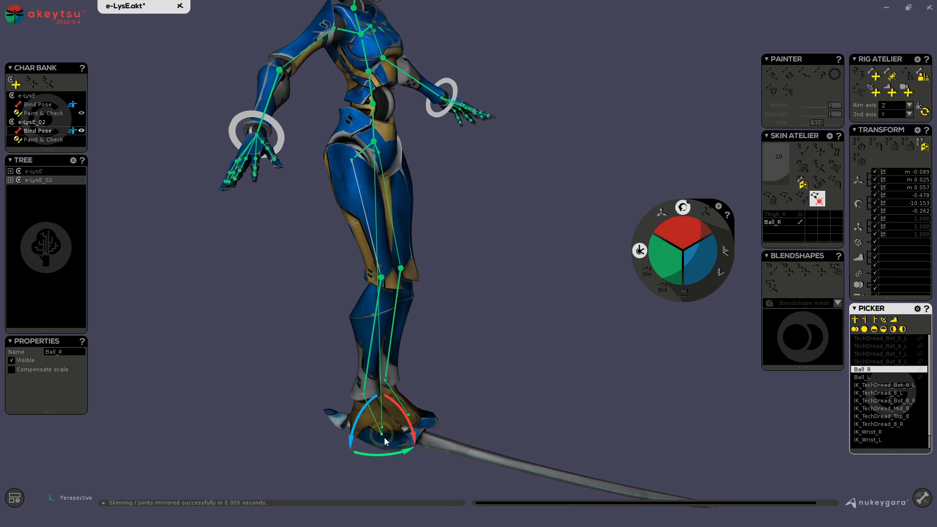
{"action": "left_click_drag", "start_coordinate": [554, 361], "coordinate": [546, 296], "text": "alt"}
{"action": "left_click", "coordinate": [886, 94]}
Step: Move the toe and side pivots of the right reverse foot control to fit the outline of the sole
{"action": "middle_click_drag", "start_coordinate": [450, 367], "coordinate": [474, 264], "text": "alt"}
{"action": "right_click_drag", "start_coordinate": [366, 386], "coordinate": [480, 320], "text": "alt"}
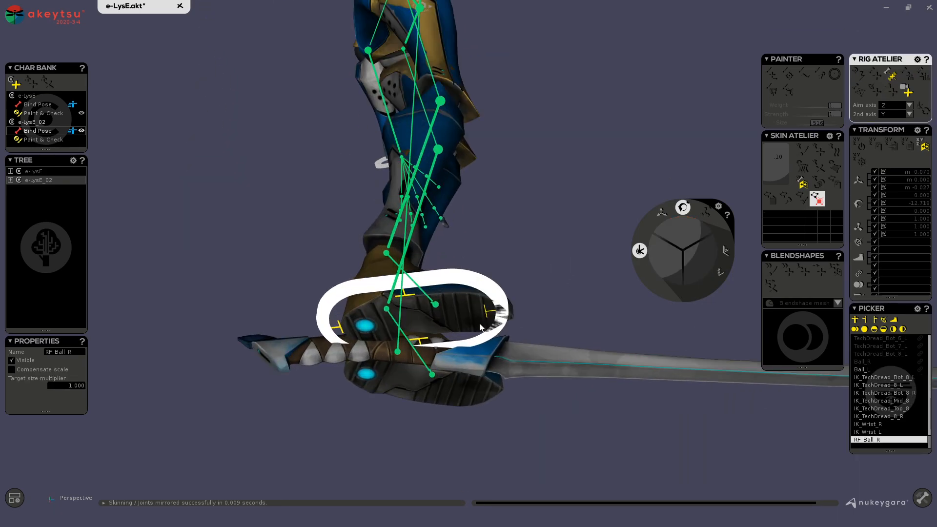
{"action": "left_click", "coordinate": [485, 313]}
{"action": "key", "text": "w"}
{"action": "left_click_drag", "start_coordinate": [519, 308], "coordinate": [568, 273]}
{"action": "left_click_drag", "start_coordinate": [536, 326], "coordinate": [481, 359]}
{"action": "left_click", "coordinate": [404, 295]}
{"action": "left_click_drag", "start_coordinate": [417, 296], "coordinate": [445, 313]}
{"action": "left_click_drag", "start_coordinate": [548, 218], "coordinate": [394, 369], "text": "alt"}
{"action": "left_click", "coordinate": [393, 370]}
Step: Mirror the right foot's reverse foot control to the left leg
{"action": "right_click_drag", "start_coordinate": [472, 400], "coordinate": [334, 358], "text": "alt"}
{"action": "middle_click_drag", "start_coordinate": [550, 369], "coordinate": [388, 418], "text": "alt"}
{"action": "left_click", "coordinate": [806, 184]}
{"action": "middle_click_drag", "start_coordinate": [523, 253], "coordinate": [532, 342], "text": "alt"}
{"action": "scroll", "coordinate": [532, 341], "scroll_direction": "down", "scroll_amount": 3}
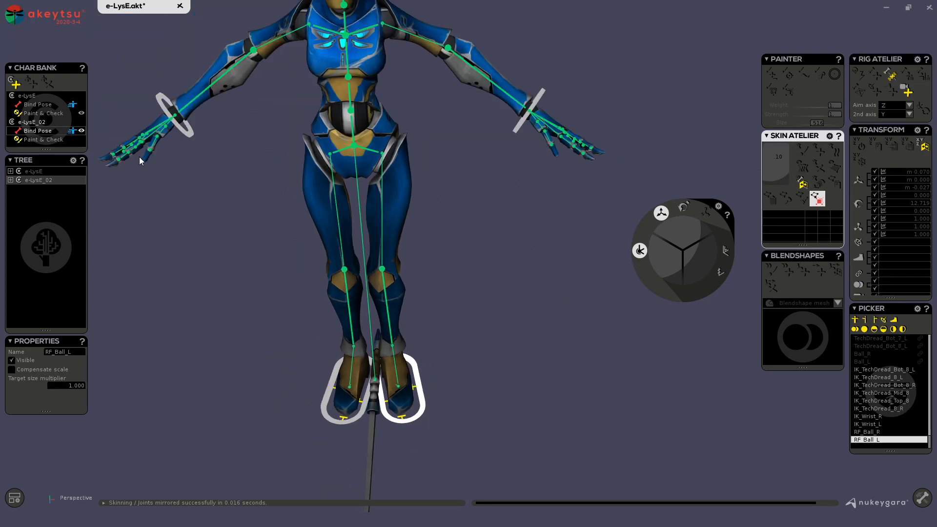
Step: Switch e-LysE_02 from Bind Pose through Paint & Check to animation mode, converting its animations to the modified reference pose
{"action": "left_click", "coordinate": [41, 140]}
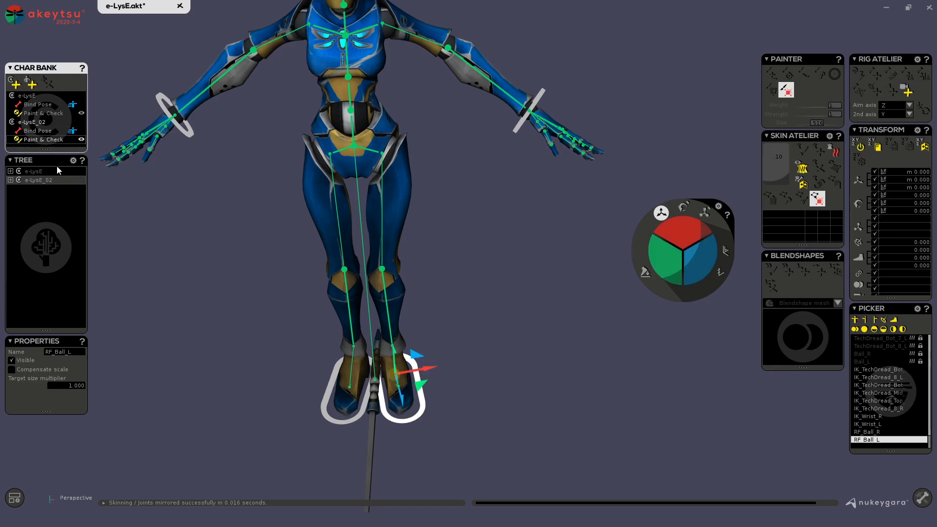
{"action": "left_click_drag", "start_coordinate": [122, 235], "coordinate": [239, 238], "text": "alt"}
{"action": "middle_click_drag", "start_coordinate": [239, 237], "coordinate": [307, 288], "text": "alt"}
{"action": "scroll", "coordinate": [312, 291], "scroll_direction": "down", "scroll_amount": 3}
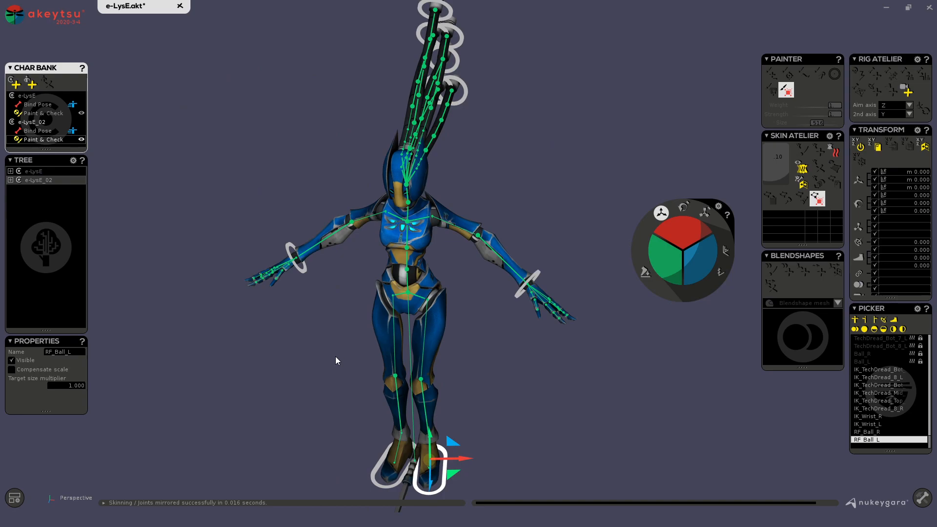
{"action": "key", "text": "Tab"}
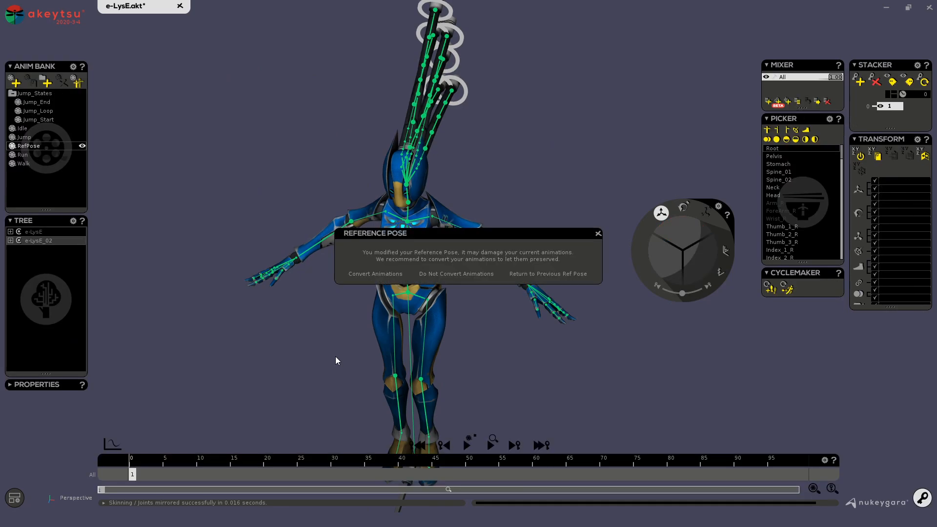
{"action": "left_click", "coordinate": [375, 274]}
Step: Load the Jump animation on the e-LysE_02 character
{"action": "left_click_drag", "start_coordinate": [366, 293], "coordinate": [449, 315], "text": "alt"}
{"action": "left_click_drag", "start_coordinate": [199, 292], "coordinate": [146, 311], "text": "alt"}
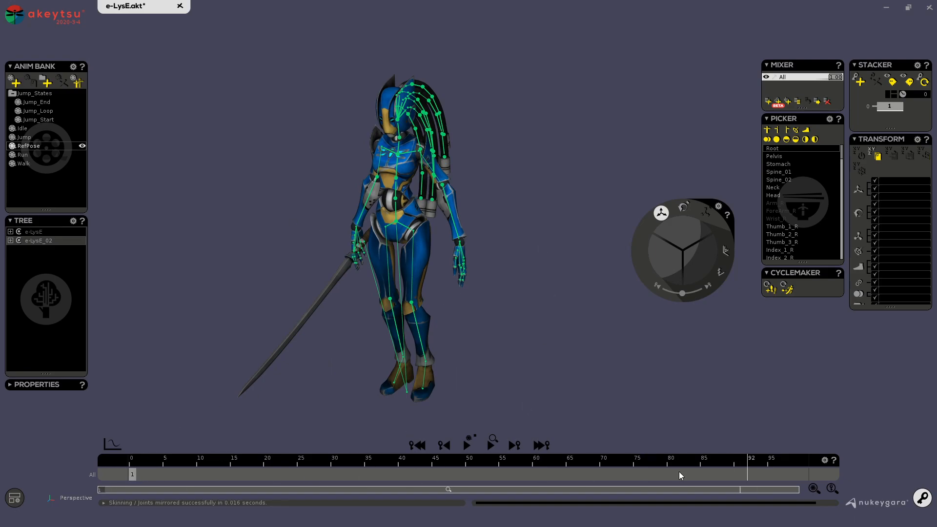
{"action": "left_click", "coordinate": [40, 138]}
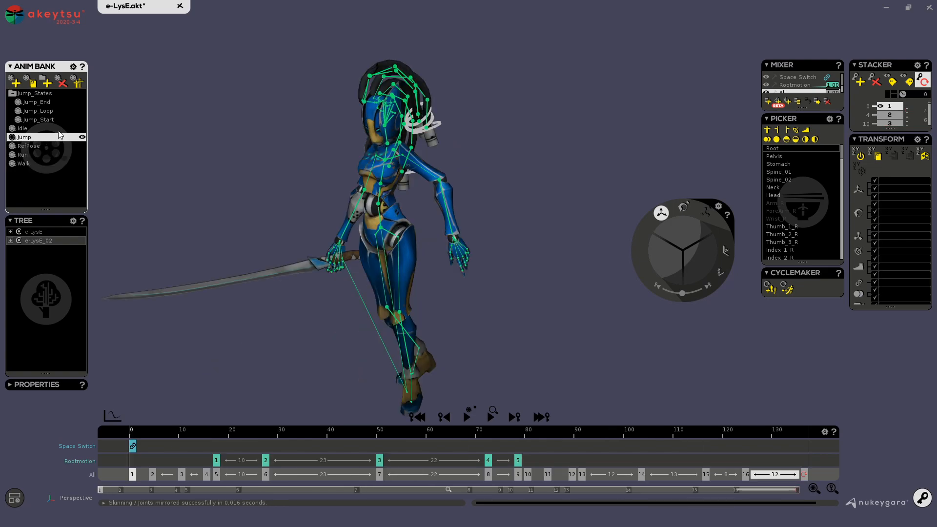
Step: Load the Run and Idle animations on e-LysE_02 and examine the converted poses from different sides
{"action": "left_click", "coordinate": [27, 155]}
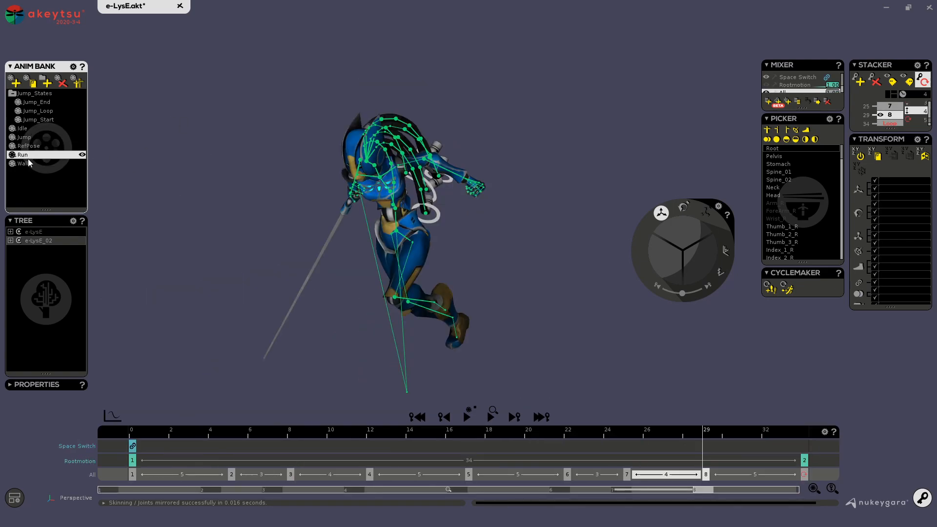
{"action": "left_click", "coordinate": [39, 129]}
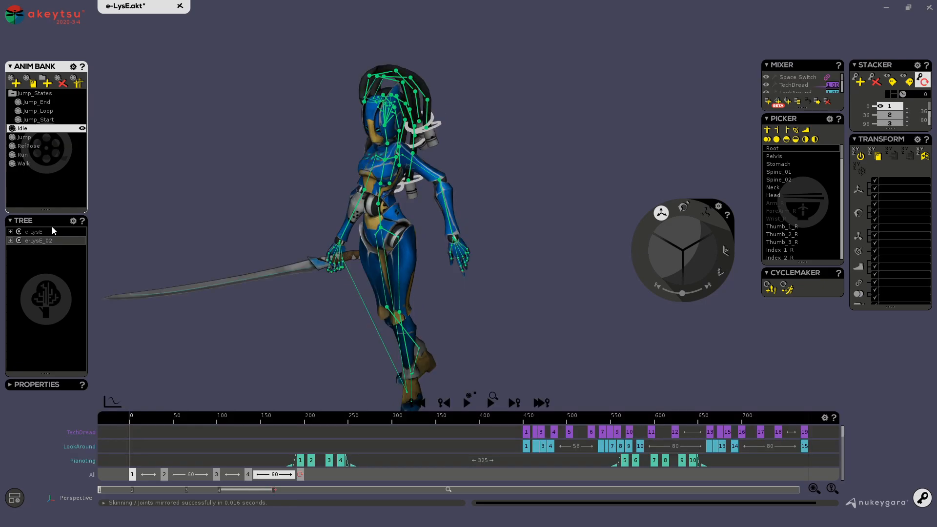
{"action": "left_click_drag", "start_coordinate": [261, 156], "coordinate": [498, 165], "text": "alt"}
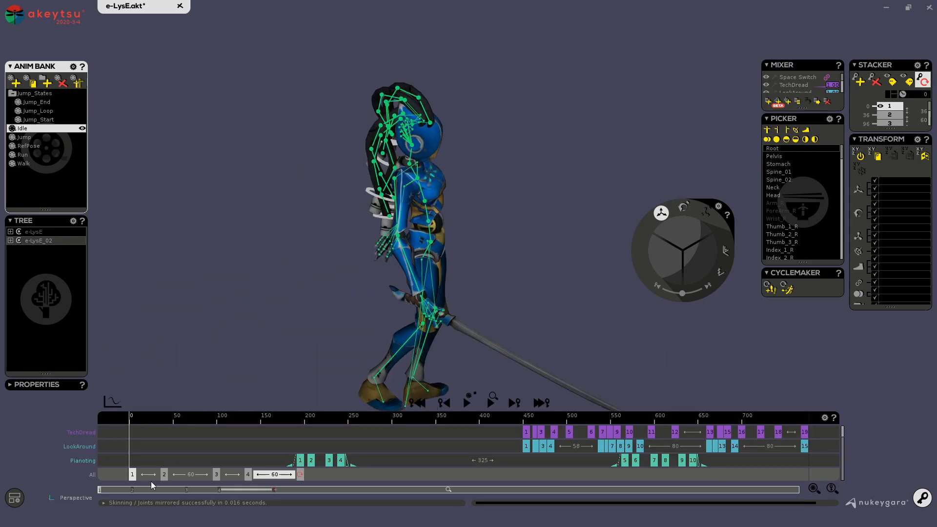
{"action": "left_click_drag", "start_coordinate": [138, 426], "coordinate": [100, 417]}
{"action": "left_click_drag", "start_coordinate": [276, 247], "coordinate": [202, 231], "text": "alt"}
Step: Load the Walk animation and play it while examining the character from several sides
{"action": "left_click", "coordinate": [24, 163]}
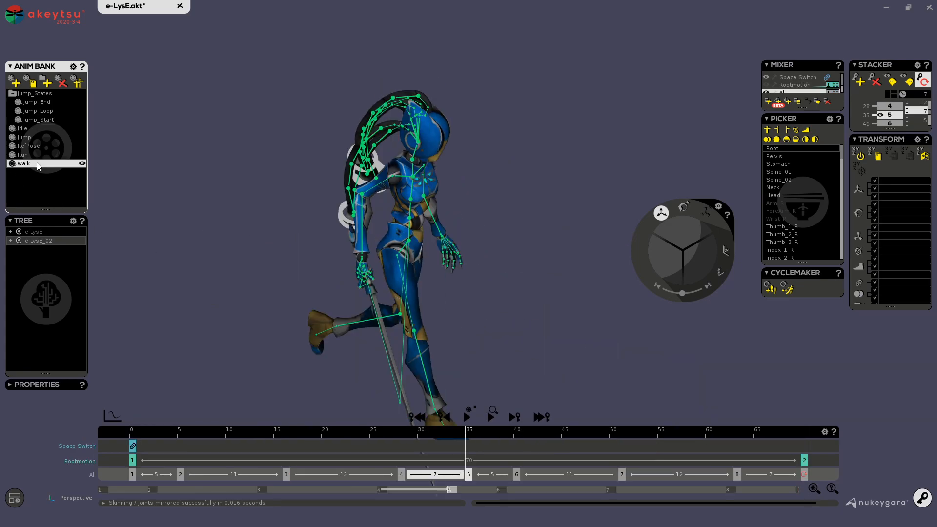
{"action": "left_click_drag", "start_coordinate": [130, 223], "coordinate": [521, 222], "text": "alt"}
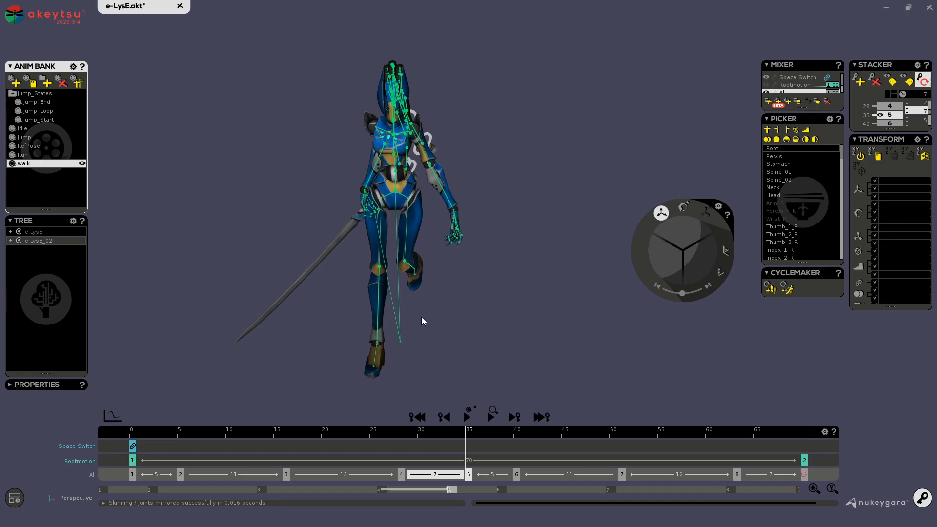
{"action": "key", "text": "space"}
{"action": "left_click_drag", "start_coordinate": [445, 337], "coordinate": [534, 365], "text": "alt"}
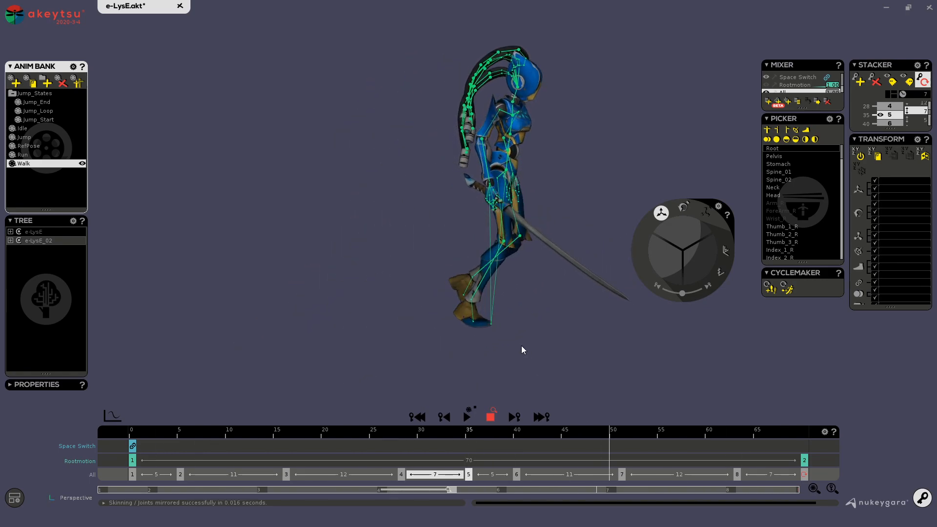
{"action": "left_click_drag", "start_coordinate": [617, 326], "coordinate": [520, 326], "text": "alt"}
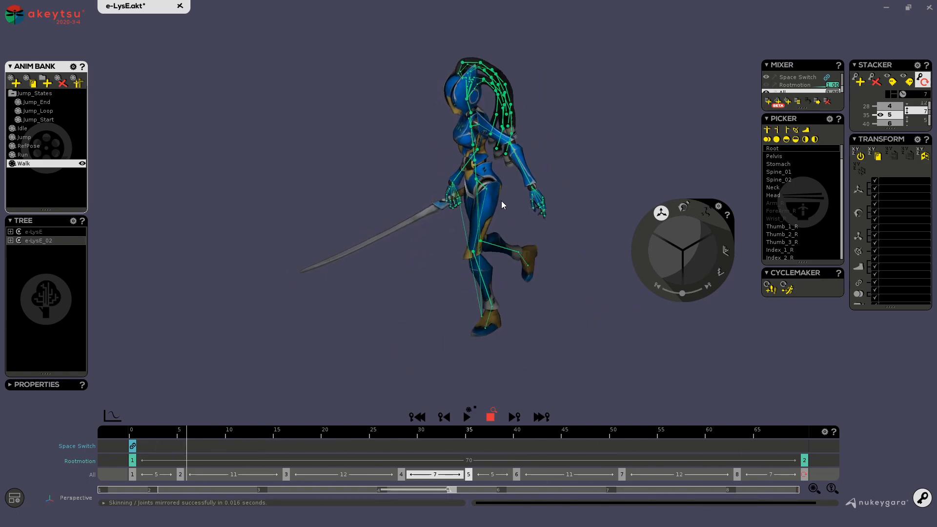
Step: Hide the joint display during the Walk playback and stop the animation
{"action": "key", "text": "j"}
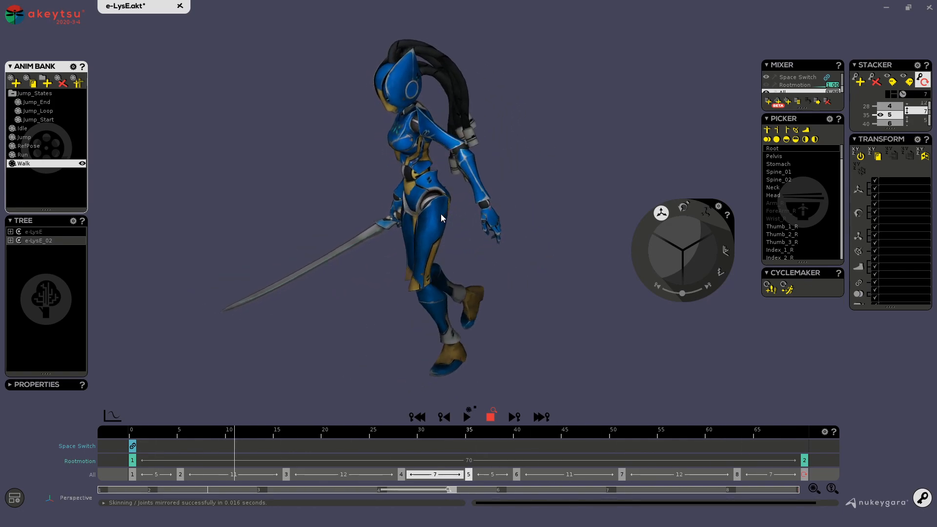
{"action": "key", "text": "space"}
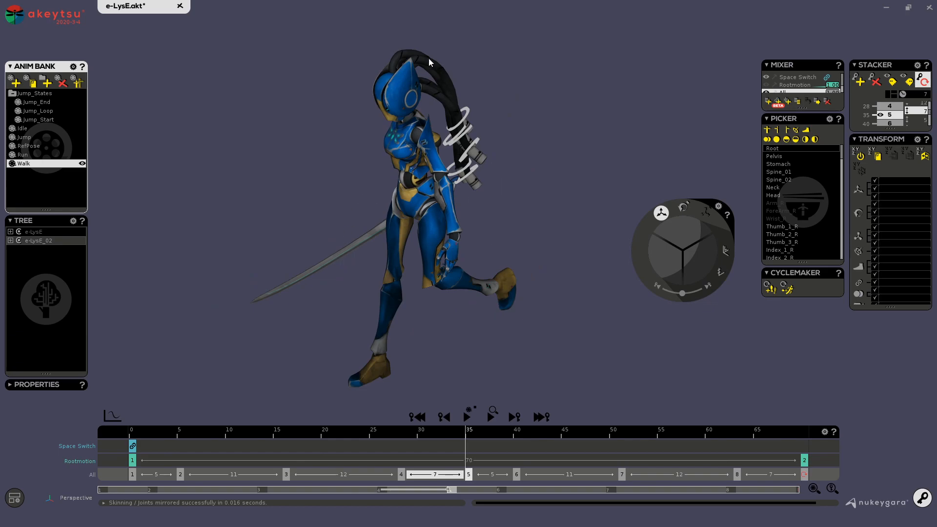
{"action": "middle_click_drag", "start_coordinate": [559, 208], "coordinate": [573, 194]}
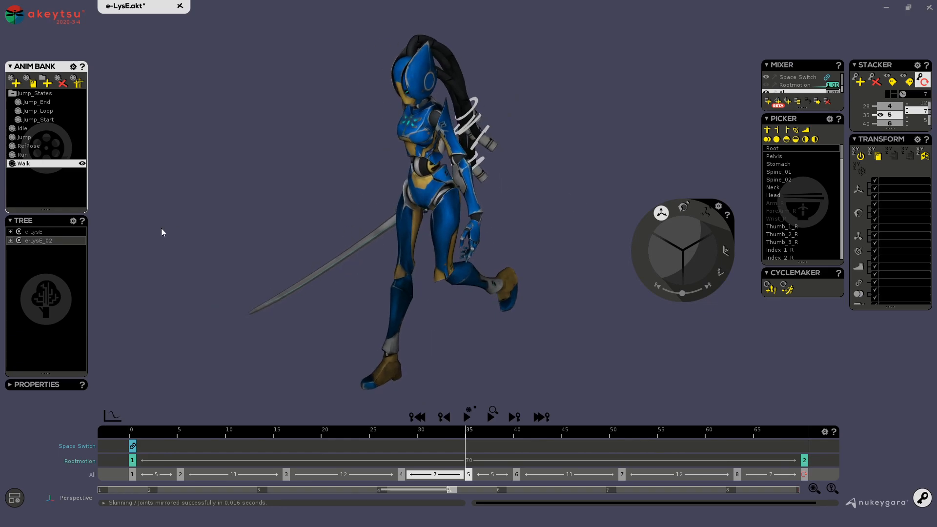
Step: Retarget the animations from the e-LysE source skeleton to e-LysE_02, keeping the automatic joint matching
{"action": "left_click", "coordinate": [52, 240]}
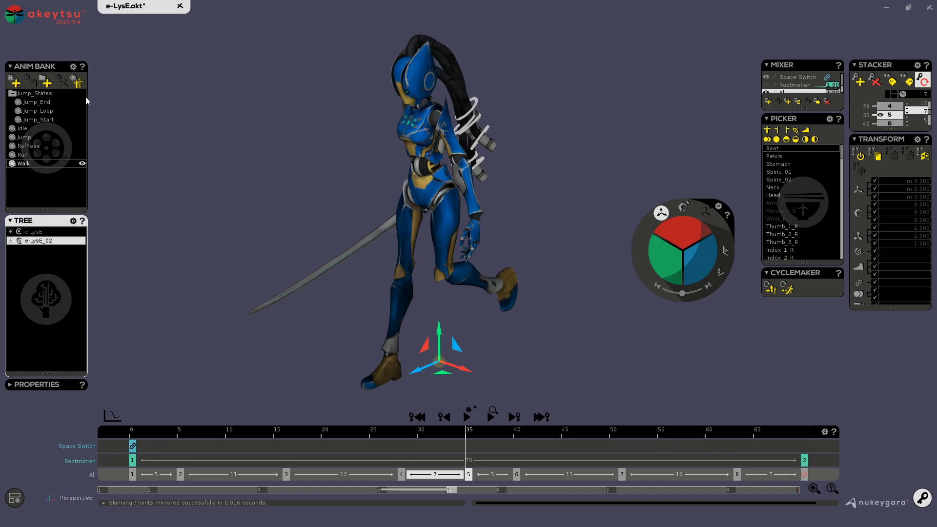
{"action": "left_click", "coordinate": [77, 83]}
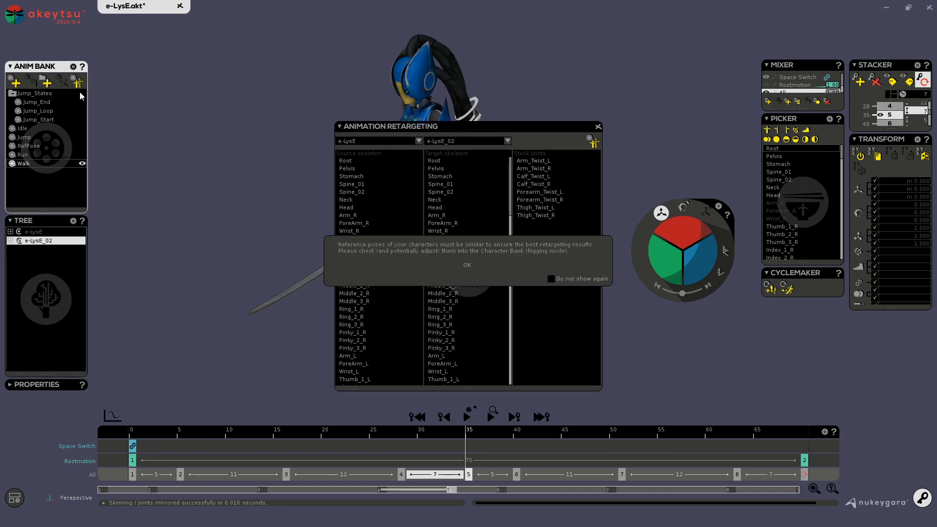
{"action": "left_click", "coordinate": [469, 266]}
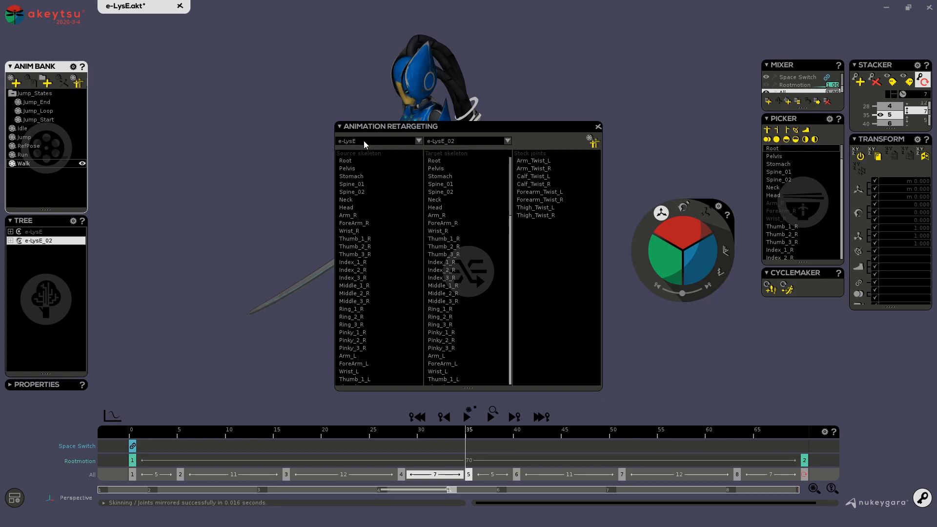
{"action": "left_click", "coordinate": [486, 141]}
{"action": "left_click", "coordinate": [464, 158]}
{"action": "scroll", "coordinate": [429, 269], "scroll_direction": "down", "scroll_amount": 15}
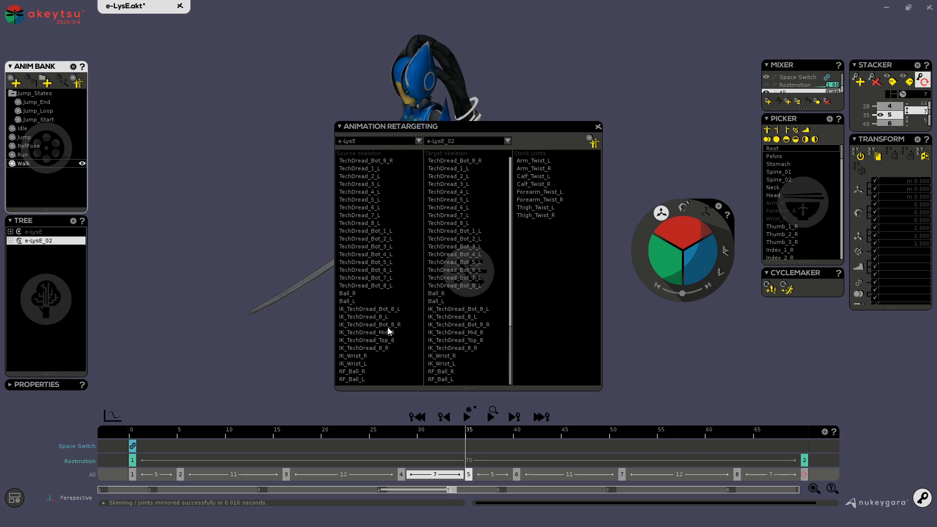
{"action": "left_click", "coordinate": [594, 142]}
{"action": "left_click", "coordinate": [598, 126]}
Step: Browse the retargeted Idle, Jump and RefPose animations, and play the retargeted Run to check the saber
{"action": "left_click_drag", "start_coordinate": [274, 254], "coordinate": [164, 171], "text": "alt"}
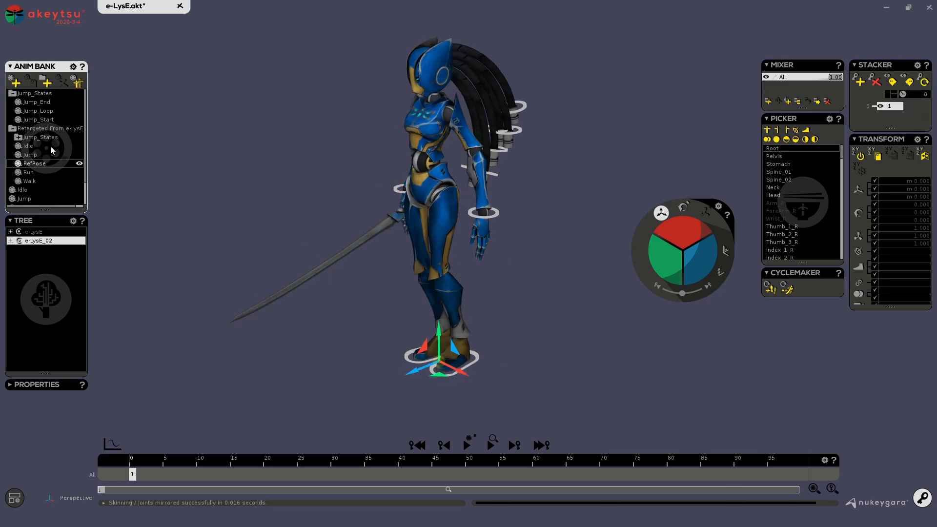
{"action": "left_click", "coordinate": [33, 145]}
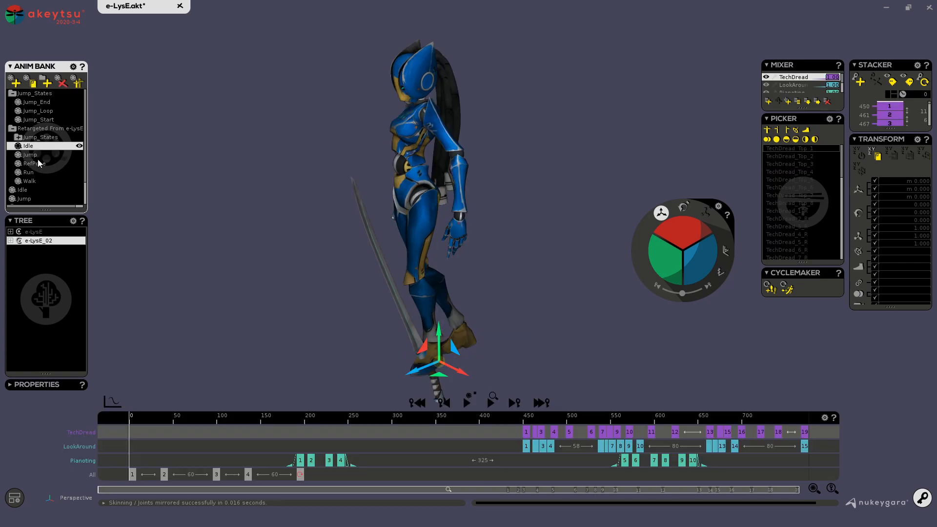
{"action": "left_click", "coordinate": [37, 155]}
{"action": "left_click", "coordinate": [40, 165]}
{"action": "left_click", "coordinate": [37, 171]}
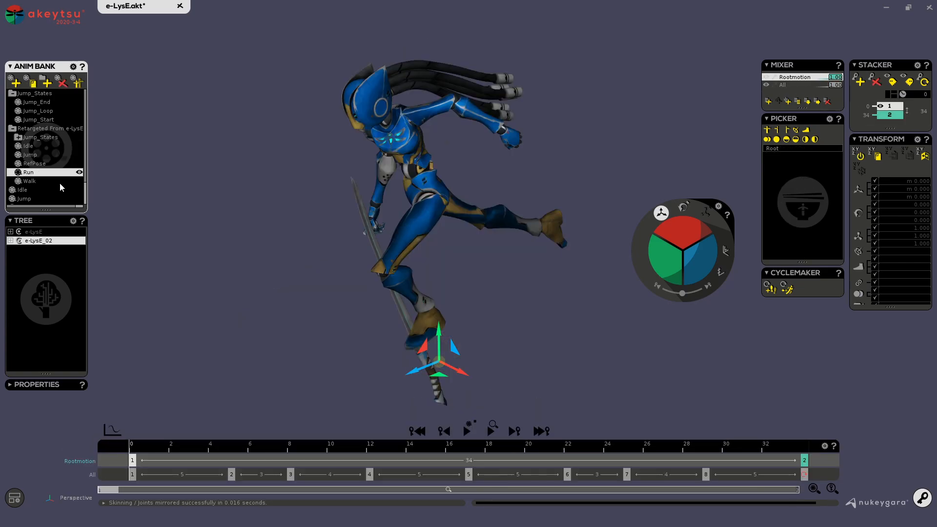
{"action": "key", "text": "space"}
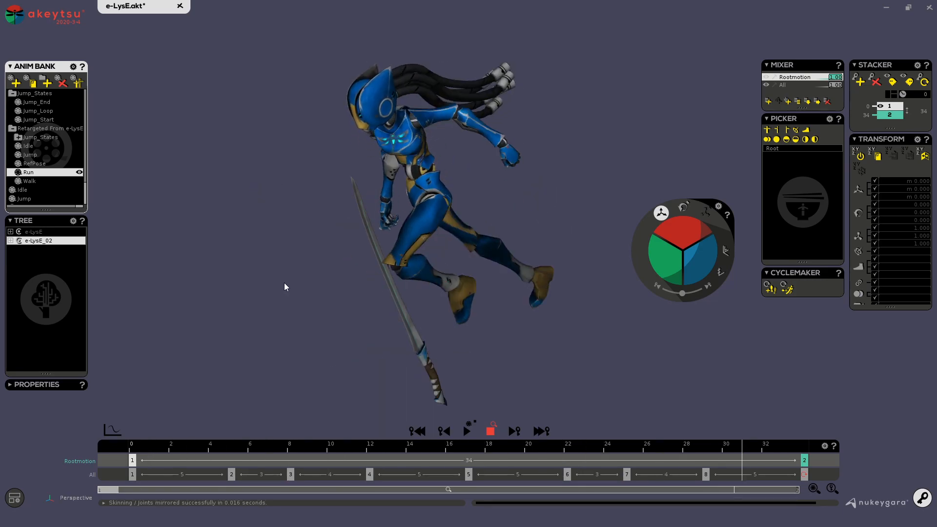
{"action": "key", "text": "space"}
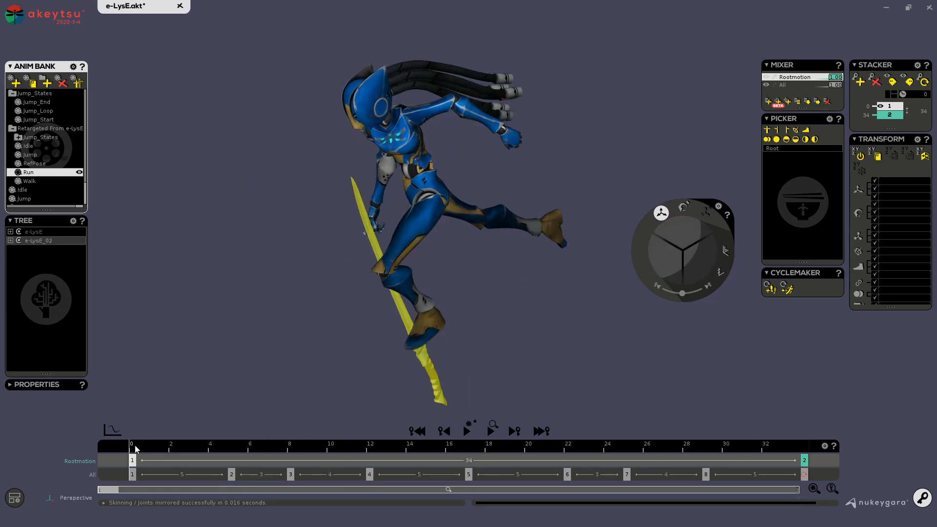
Step: Insert a key at frame 3 on the All layer of the retargeted Run animation
{"action": "left_click", "coordinate": [133, 474]}
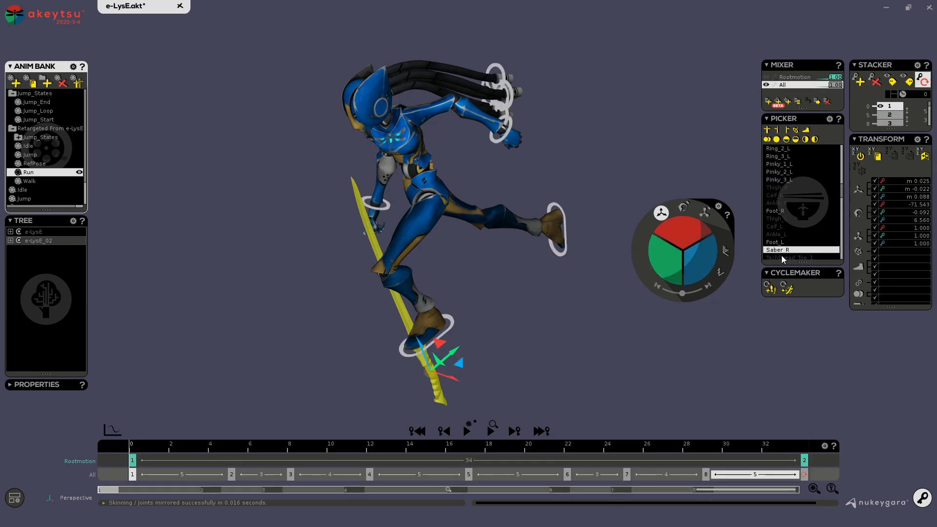
{"action": "left_click_drag", "start_coordinate": [604, 142], "coordinate": [769, 118], "text": "alt"}
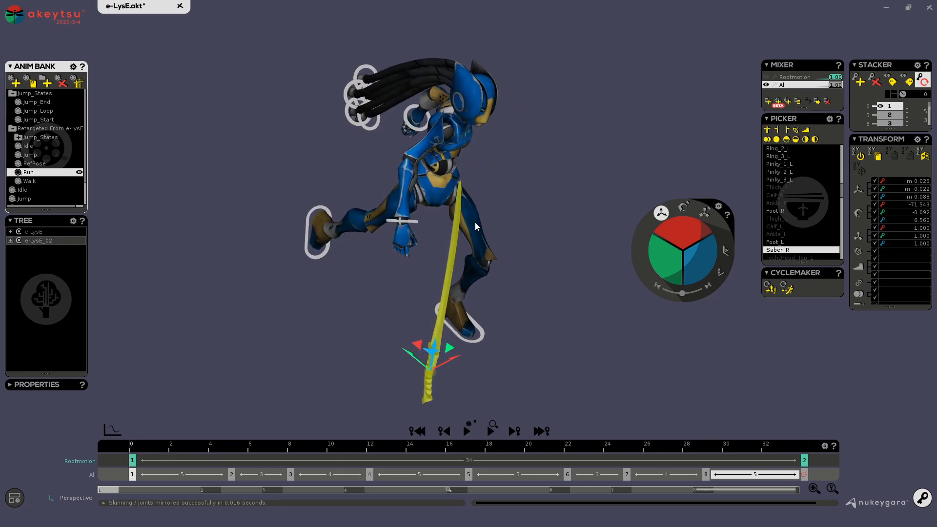
{"action": "left_click_drag", "start_coordinate": [417, 249], "coordinate": [417, 300], "text": "alt"}
{"action": "left_click_drag", "start_coordinate": [135, 448], "coordinate": [192, 476]}
{"action": "double_click", "coordinate": [184, 476]}
{"action": "left_click_drag", "start_coordinate": [452, 225], "coordinate": [356, 284], "text": "alt"}
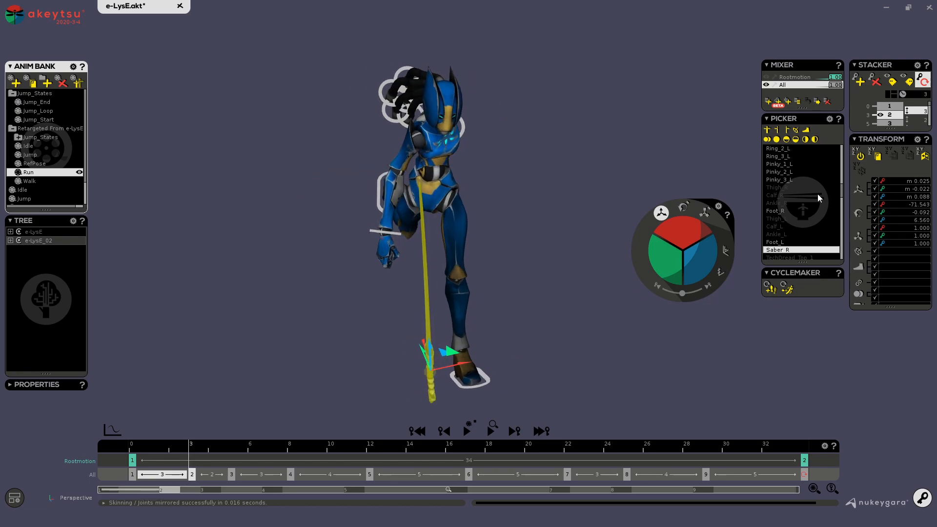
Step: Select all controls and joints and reset their transforms to the bind pose at frame 3
{"action": "left_click", "coordinate": [767, 139]}
{"action": "left_click_drag", "start_coordinate": [558, 184], "coordinate": [459, 235], "text": "alt"}
{"action": "key", "text": "0"}
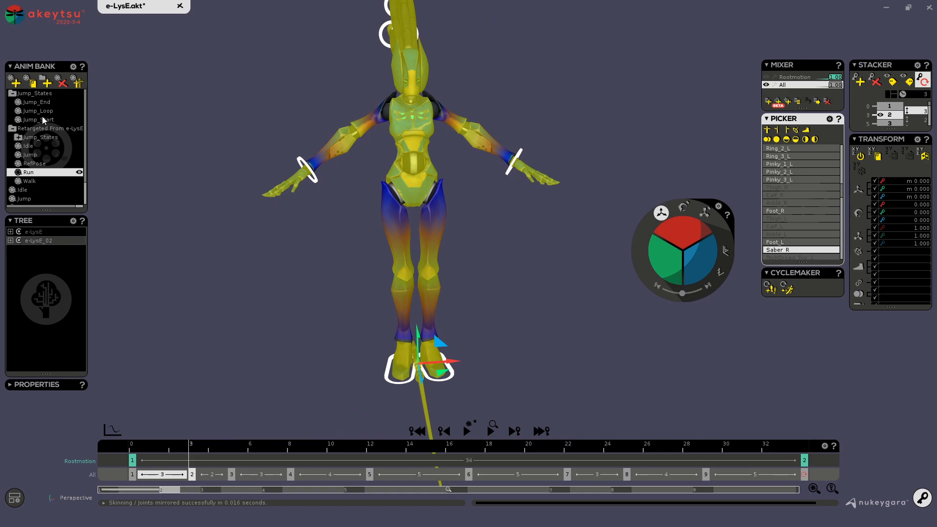
Step: Load the retargeted RefPose animation and copy the pose of the selected controls, examining the saber in the hand
{"action": "scroll", "coordinate": [34, 187], "scroll_direction": "down", "scroll_amount": 1}
{"action": "left_click", "coordinate": [40, 137]}
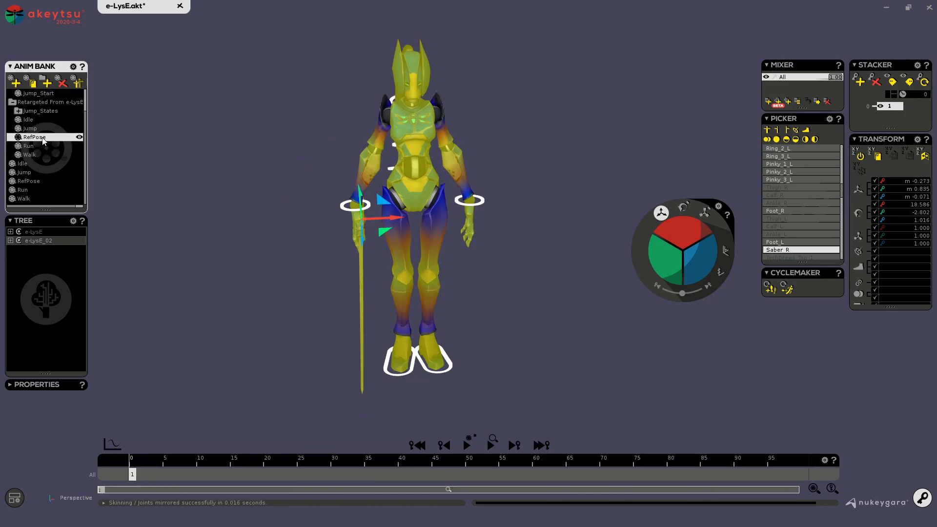
{"action": "middle_click_drag", "start_coordinate": [314, 195], "coordinate": [415, 229]}
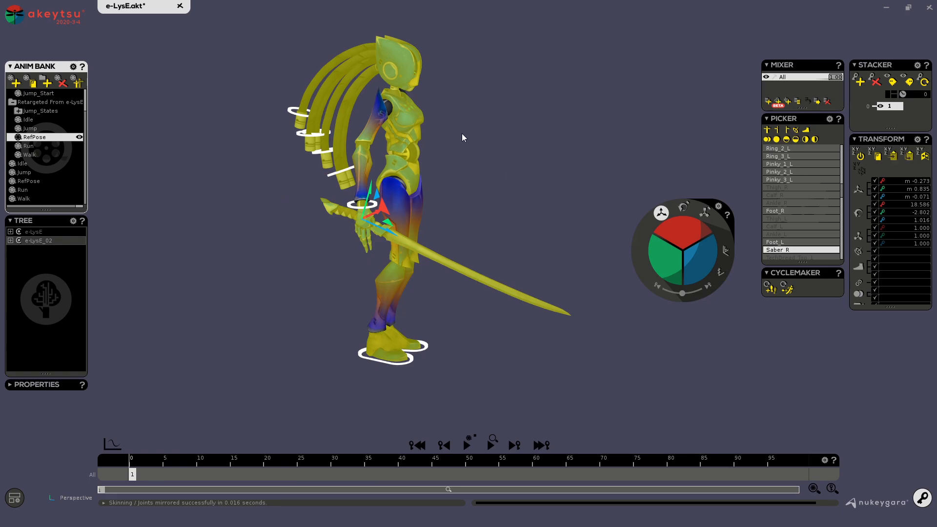
{"action": "middle_click_drag", "start_coordinate": [554, 129], "coordinate": [475, 140]}
Step: Edit the members of the RefPose All layer, selecting every joint and adding the twist joints to it
{"action": "left_click", "coordinate": [774, 77]}
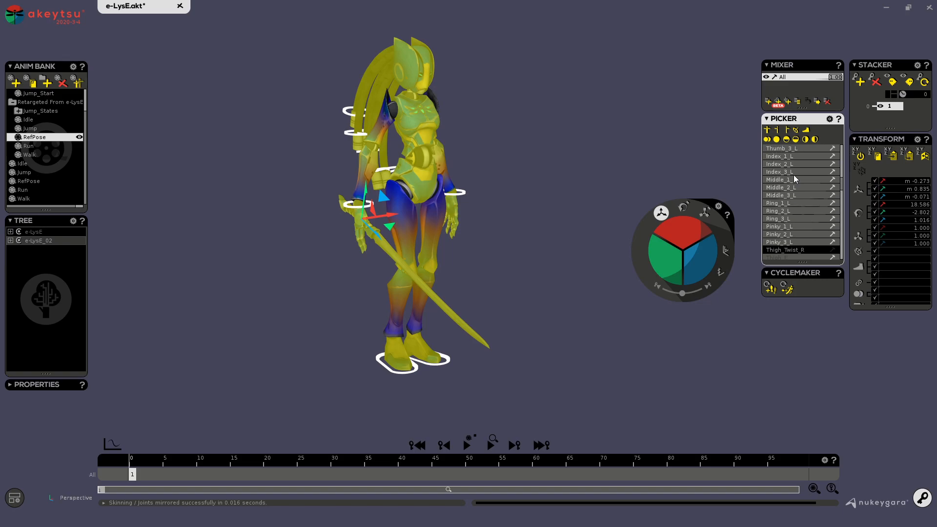
{"action": "scroll", "coordinate": [800, 174], "scroll_direction": "up", "scroll_amount": 1}
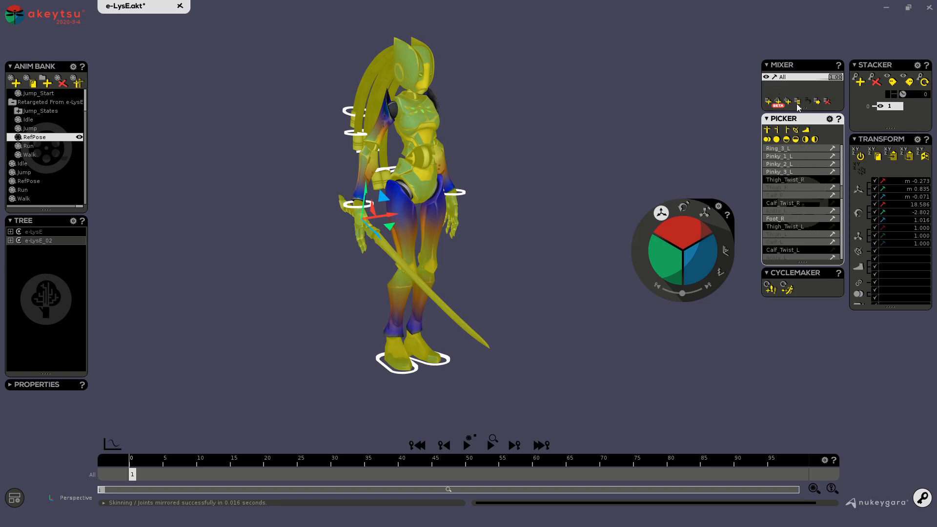
{"action": "left_click", "coordinate": [774, 77]}
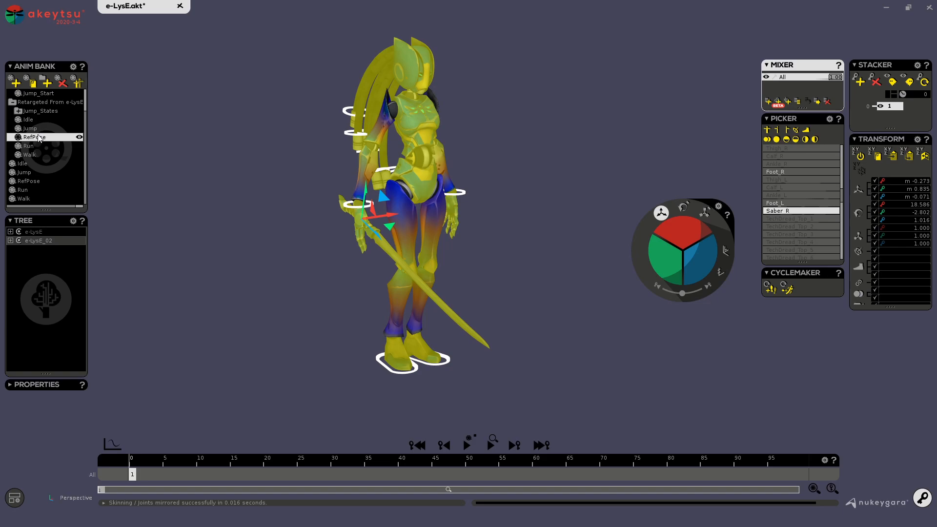
{"action": "scroll", "coordinate": [39, 139], "scroll_direction": "up", "scroll_amount": 1}
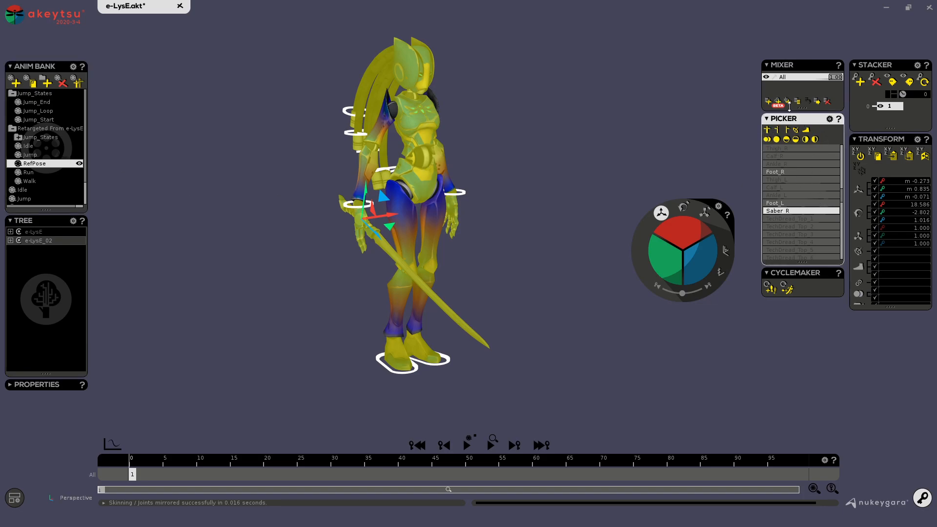
{"action": "left_click", "coordinate": [773, 77]}
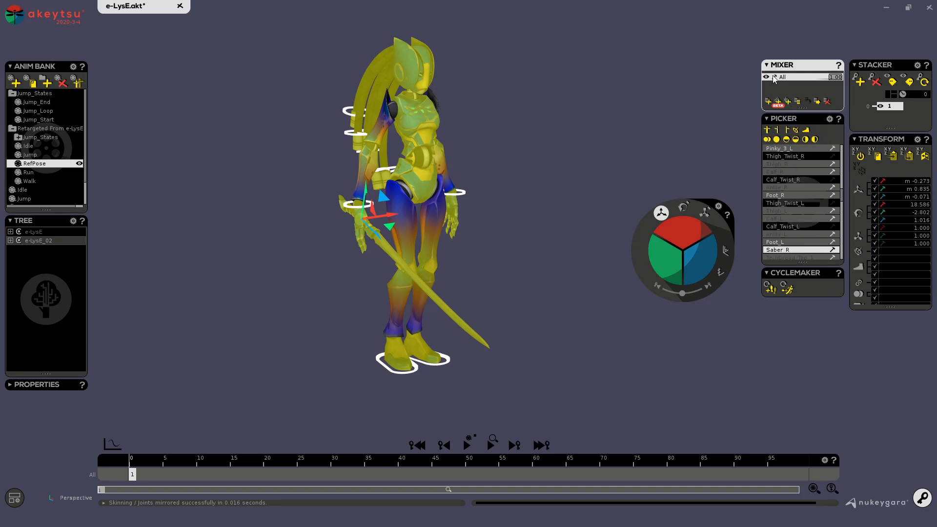
{"action": "left_click", "coordinate": [768, 131]}
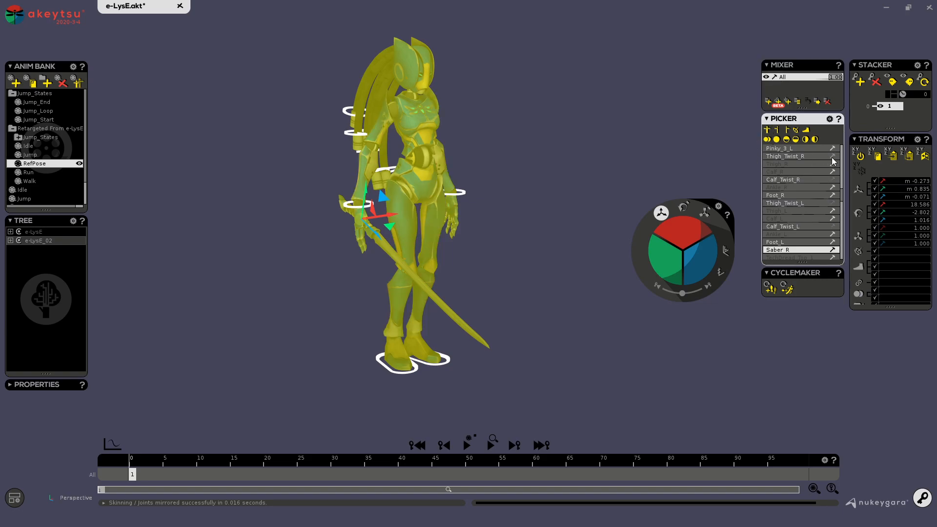
{"action": "scroll", "coordinate": [833, 184], "scroll_direction": "down", "scroll_amount": 5}
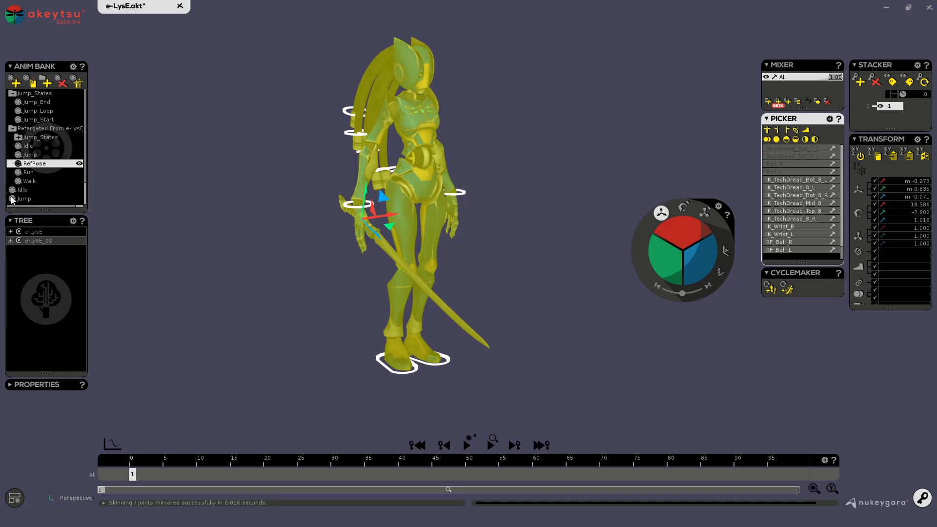
Step: Load the retargeted Run animation and include the twist joints in its All layer
{"action": "left_click", "coordinate": [34, 173]}
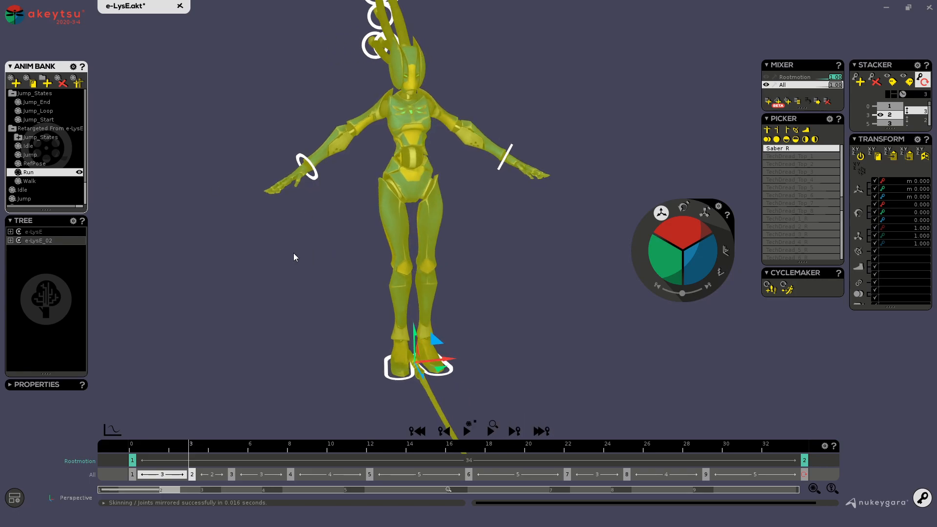
{"action": "left_click", "coordinate": [778, 93]}
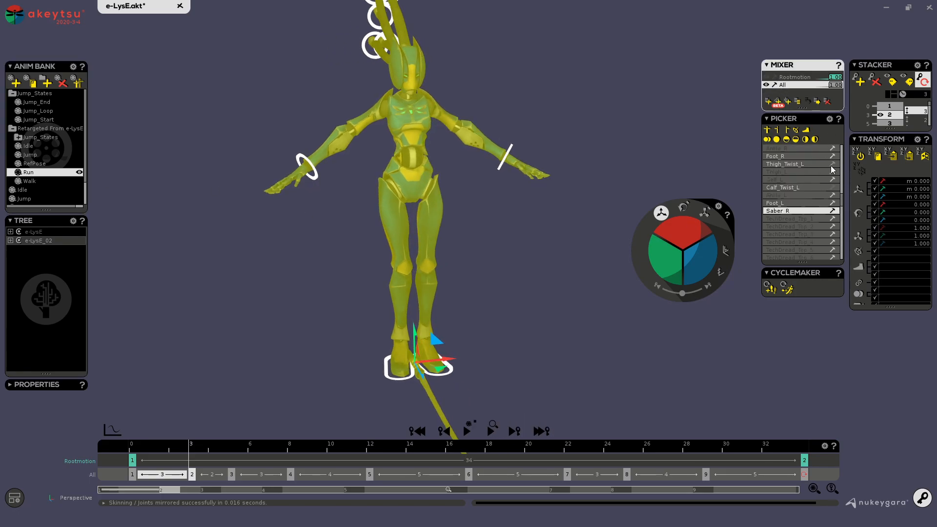
{"action": "scroll", "coordinate": [827, 178], "scroll_direction": "down", "scroll_amount": 5}
{"action": "scroll", "coordinate": [828, 179], "scroll_direction": "down", "scroll_amount": 6}
Step: Paste the copied reference pose onto all joints at frame 3 of the Run animation
{"action": "left_click_drag", "start_coordinate": [507, 226], "coordinate": [577, 253], "text": "alt"}
{"action": "key", "text": "ctrl+z"}
{"action": "left_click_drag", "start_coordinate": [491, 247], "coordinate": [531, 230], "text": "alt"}
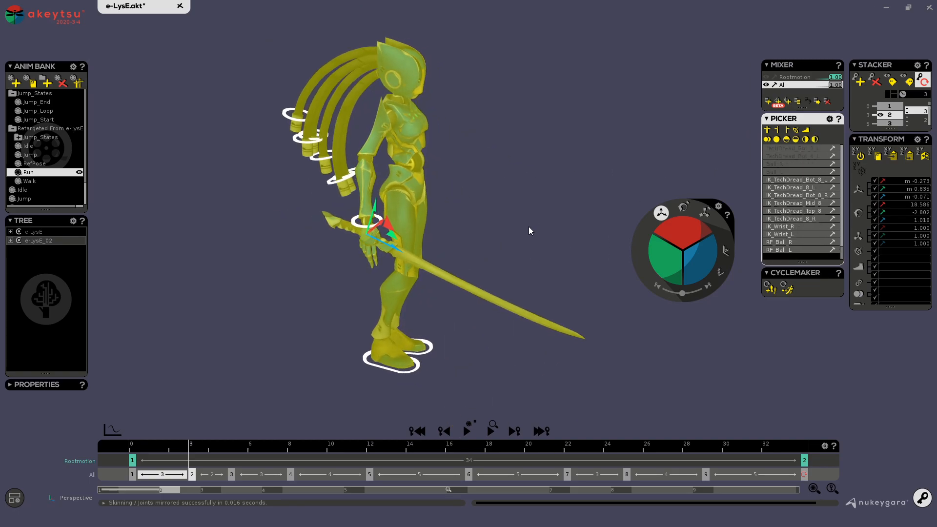
Step: Select the saber in the Run animation and add a Space Switch that attaches it to Wrist_R
{"action": "left_click", "coordinate": [406, 254]}
{"action": "scroll", "coordinate": [405, 244], "scroll_direction": "up", "scroll_amount": 4}
{"action": "left_click_drag", "start_coordinate": [420, 245], "coordinate": [366, 215], "text": "alt"}
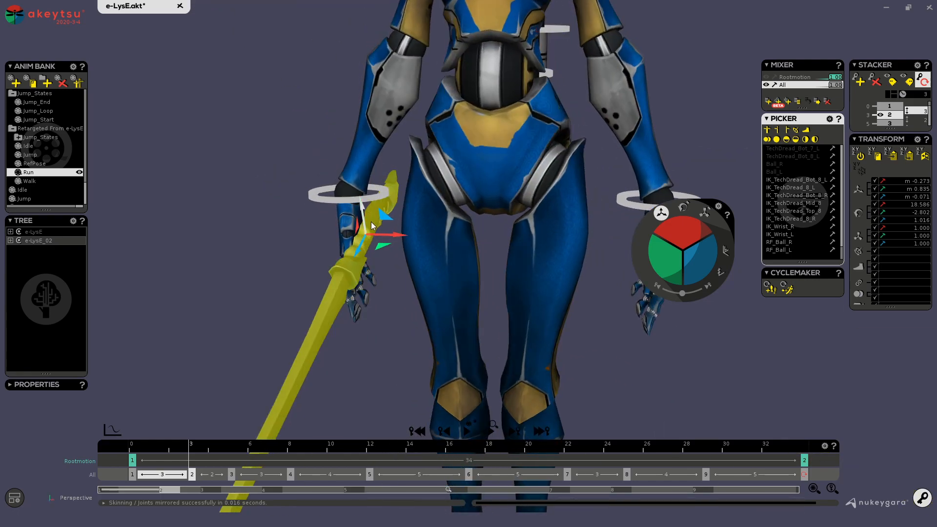
{"action": "left_click_drag", "start_coordinate": [216, 263], "coordinate": [377, 263], "text": "alt"}
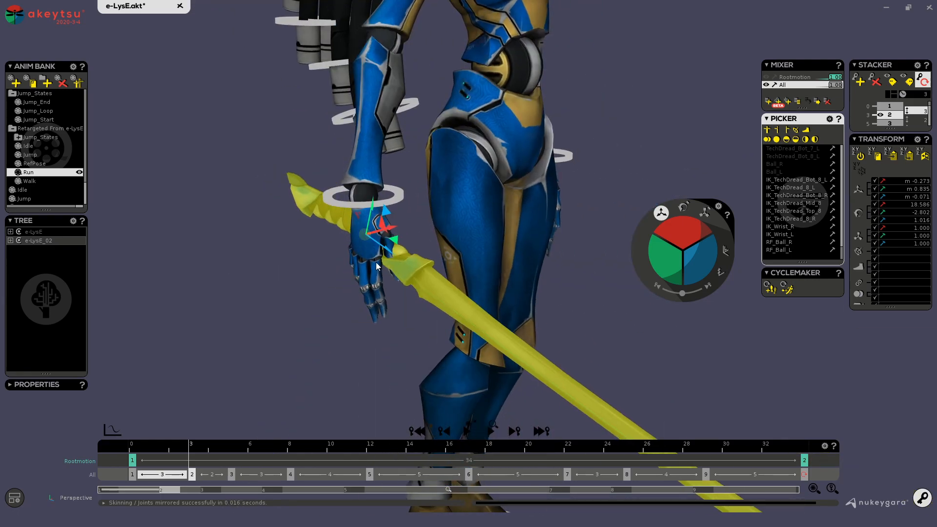
{"action": "left_click", "coordinate": [778, 102]}
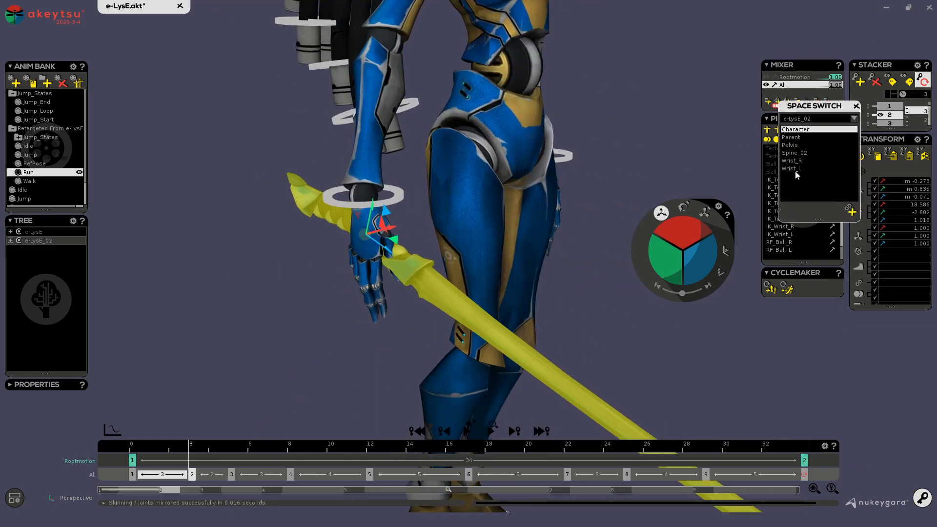
{"action": "left_click", "coordinate": [805, 161]}
{"action": "left_click", "coordinate": [851, 211]}
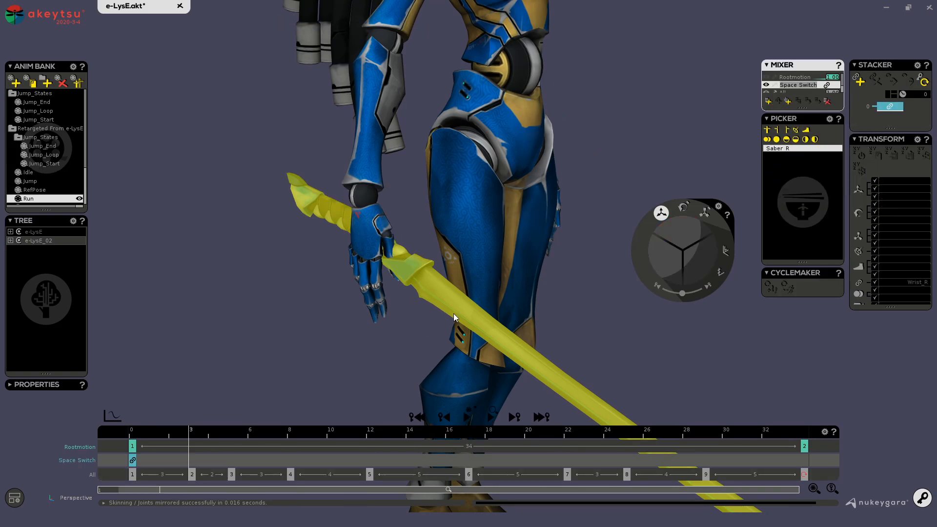
Step: Copy the saber's transform from the frame 3 key and paste it onto every key of Run's All layer
{"action": "left_click", "coordinate": [191, 477]}
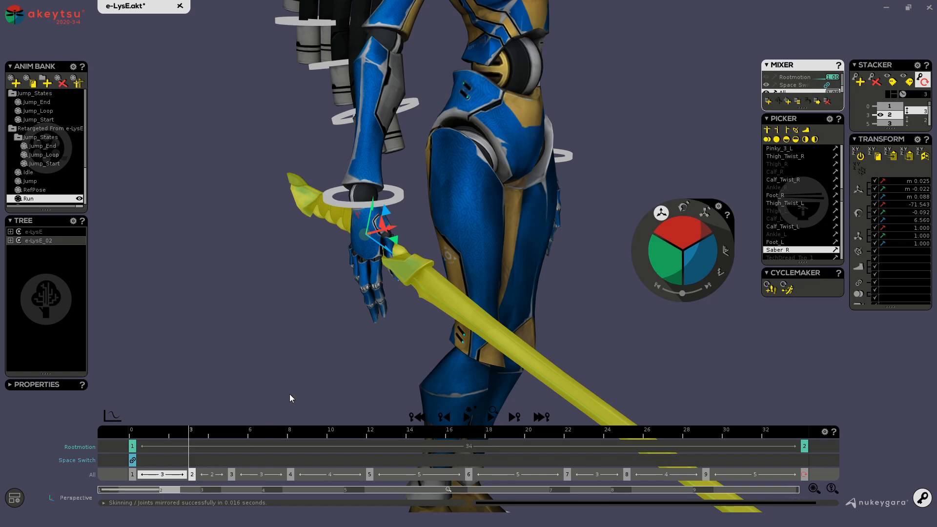
{"action": "scroll", "coordinate": [464, 236], "scroll_direction": "down", "scroll_amount": 3}
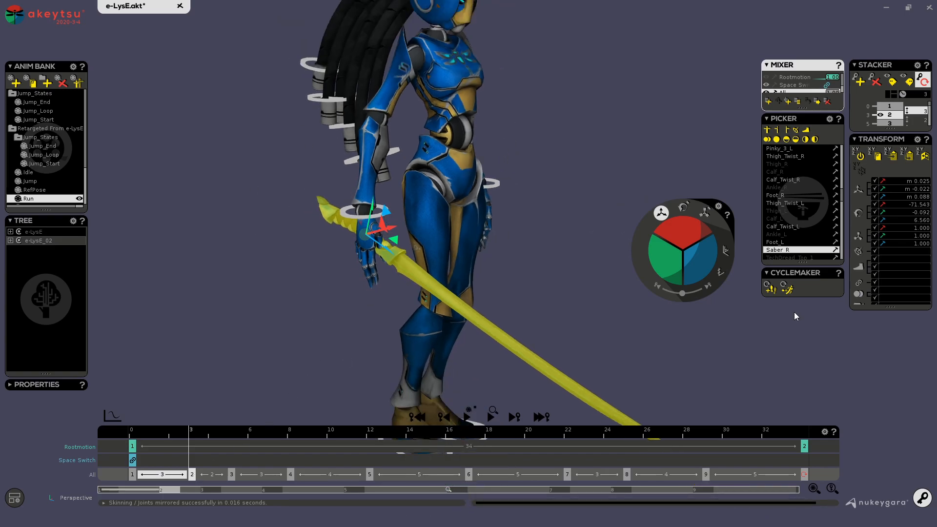
{"action": "left_click", "coordinate": [888, 95]}
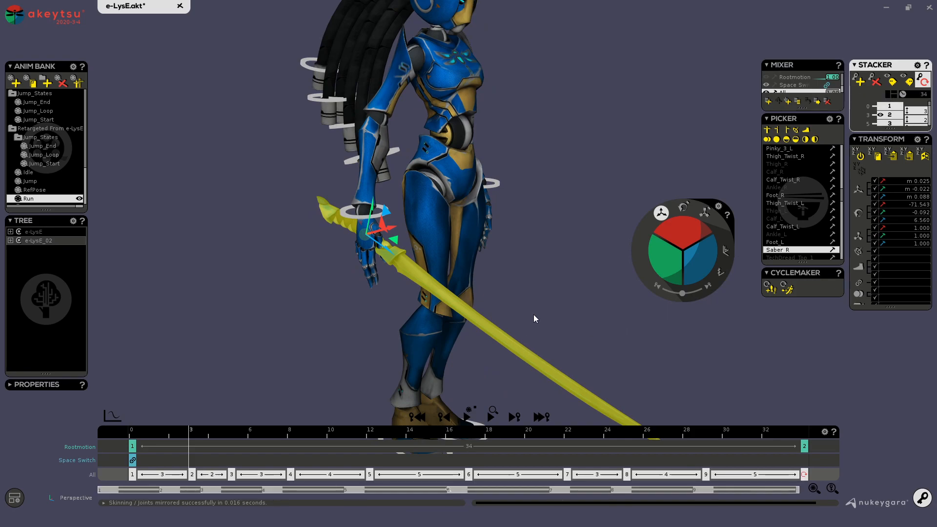
Step: Delete the reference-pose key at frame 3 from the All layer of the Run animation
{"action": "left_click", "coordinate": [194, 476]}
{"action": "right_click", "coordinate": [194, 477]}
{"action": "left_click", "coordinate": [226, 481]}
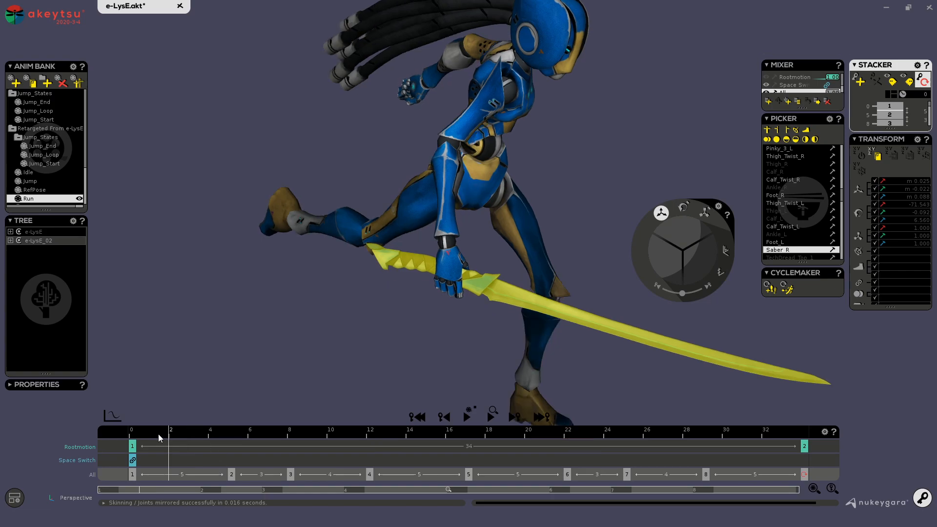
Step: Scrub and play the Run animation, examining from several angles how the saber follows the right hand
{"action": "left_click", "coordinate": [469, 431]}
{"action": "left_click_drag", "start_coordinate": [482, 432], "coordinate": [46, 398]}
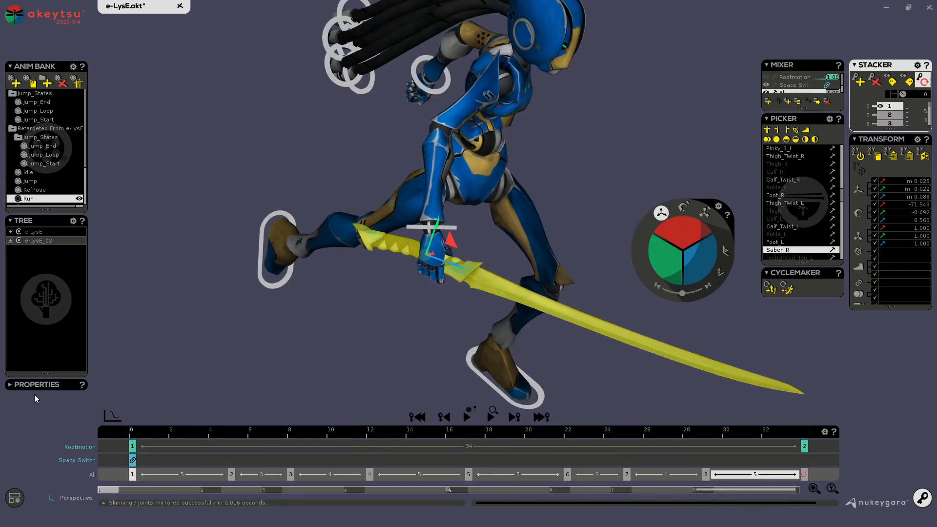
{"action": "left_click_drag", "start_coordinate": [372, 277], "coordinate": [274, 353], "text": "alt"}
{"action": "key", "text": "space"}
{"action": "left_click_drag", "start_coordinate": [296, 299], "coordinate": [441, 352], "text": "alt"}
{"action": "key", "text": "space"}
{"action": "left_click_drag", "start_coordinate": [402, 307], "coordinate": [444, 299], "text": "alt"}
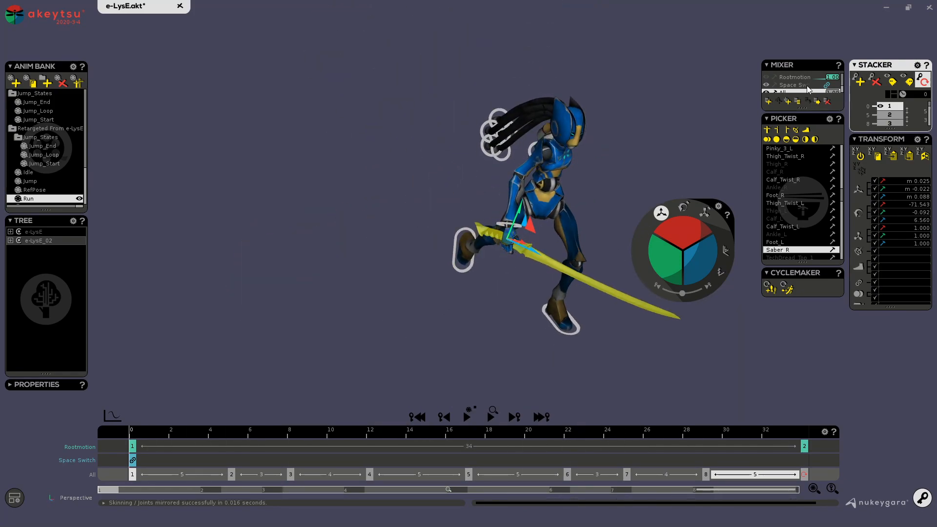
{"action": "scroll", "coordinate": [493, 255], "scroll_direction": "up", "scroll_amount": 4}
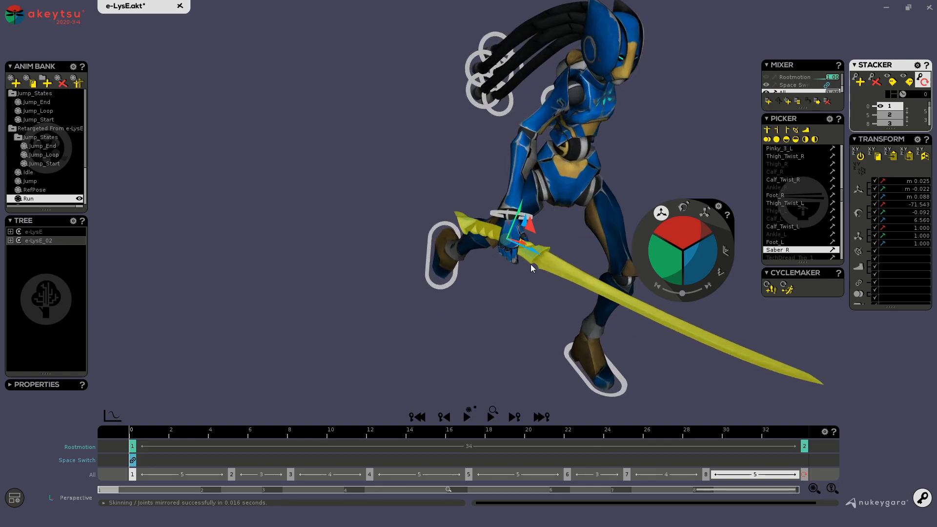
{"action": "left_click_drag", "start_coordinate": [402, 347], "coordinate": [444, 320], "text": "alt"}
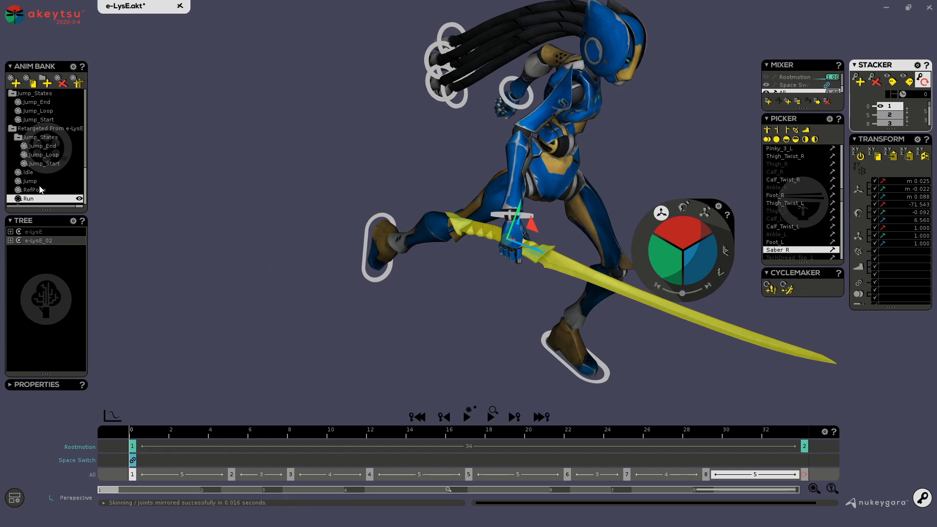
Step: Load the retargeted Idle animation and add a Space Switch attaching the saber to Wrist_R
{"action": "left_click", "coordinate": [28, 172]}
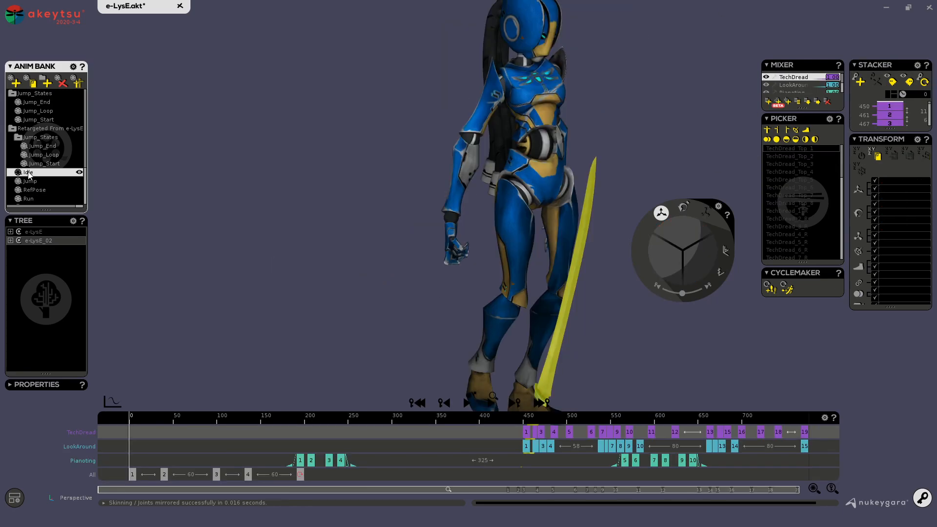
{"action": "middle_click_drag", "start_coordinate": [437, 314], "coordinate": [340, 257], "text": "alt"}
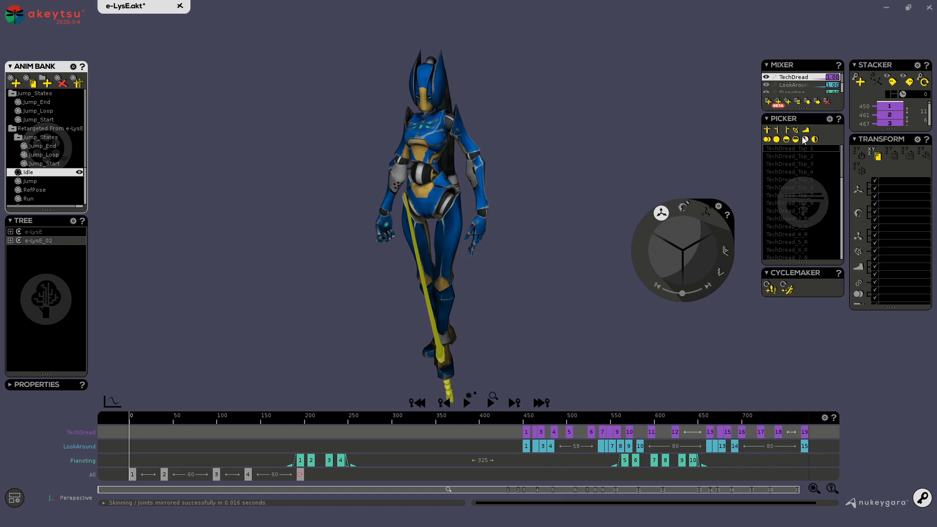
{"action": "left_click", "coordinate": [778, 104]}
{"action": "left_click", "coordinate": [803, 163]}
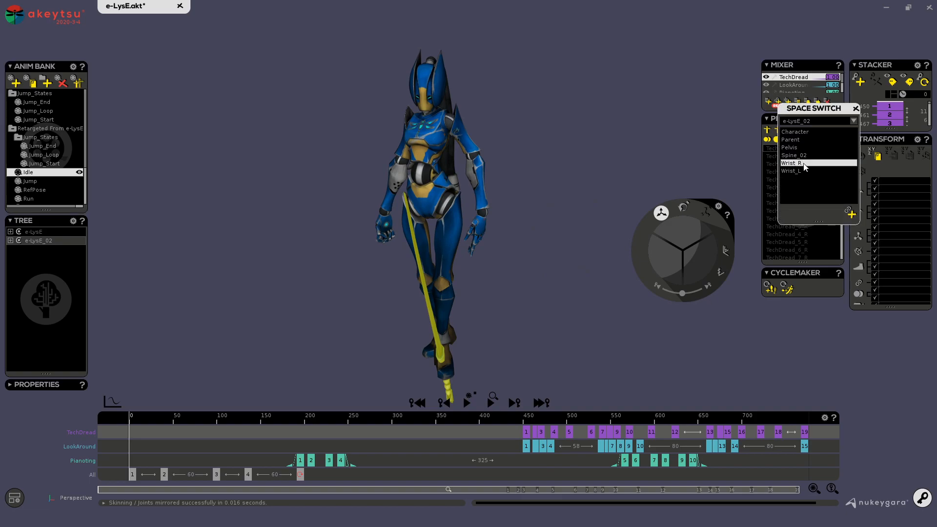
{"action": "left_click", "coordinate": [847, 210]}
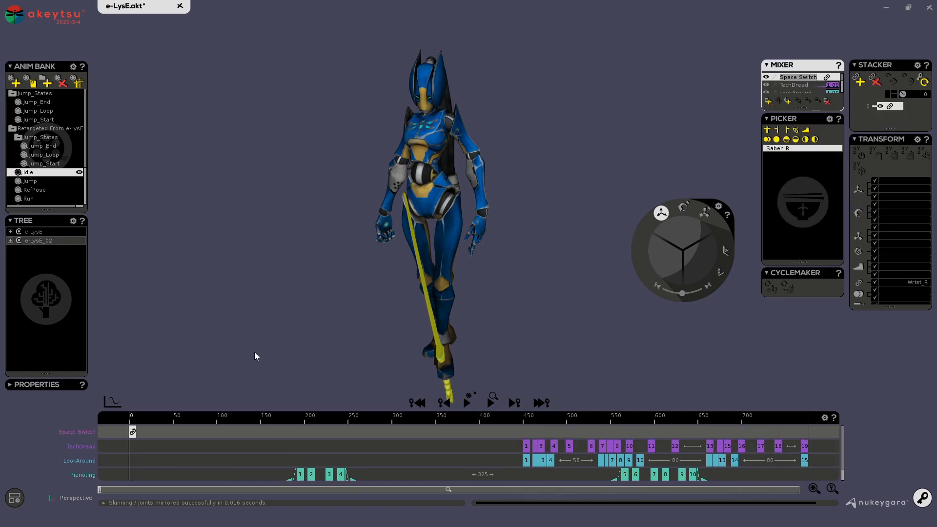
Step: Paste the copied saber transform onto all keys of Idle's All layer and play the animation to check the grip
{"action": "left_click", "coordinate": [130, 472]}
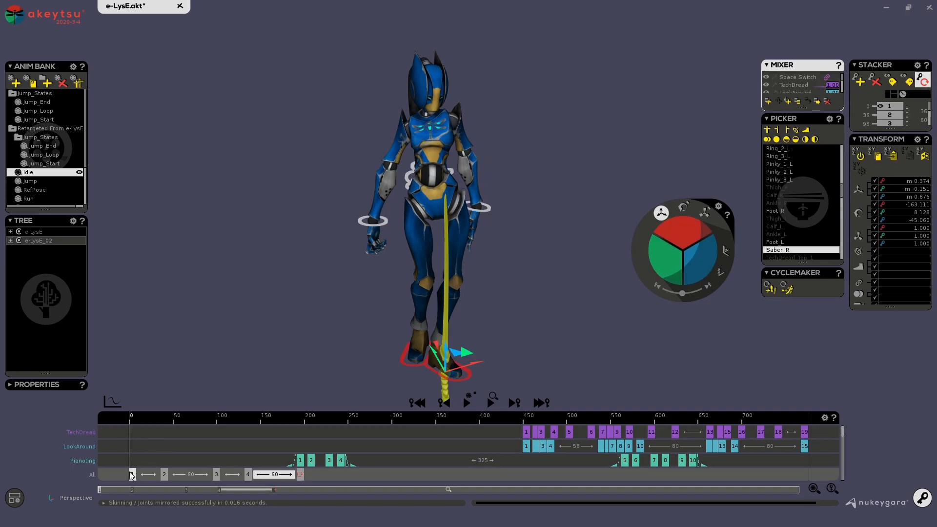
{"action": "left_click", "coordinate": [249, 475]}
{"action": "key", "text": "space"}
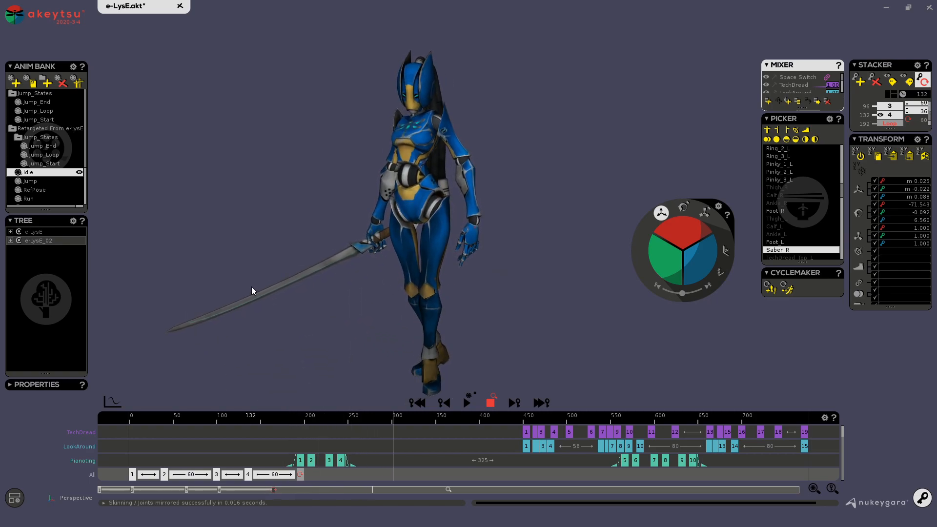
{"action": "key", "text": "space"}
{"action": "middle_click_drag", "start_coordinate": [495, 324], "coordinate": [487, 265]}
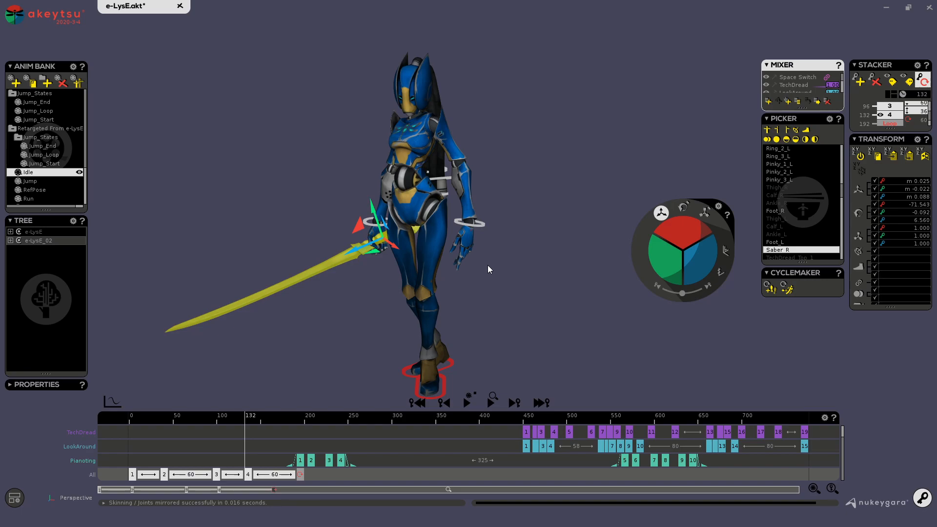